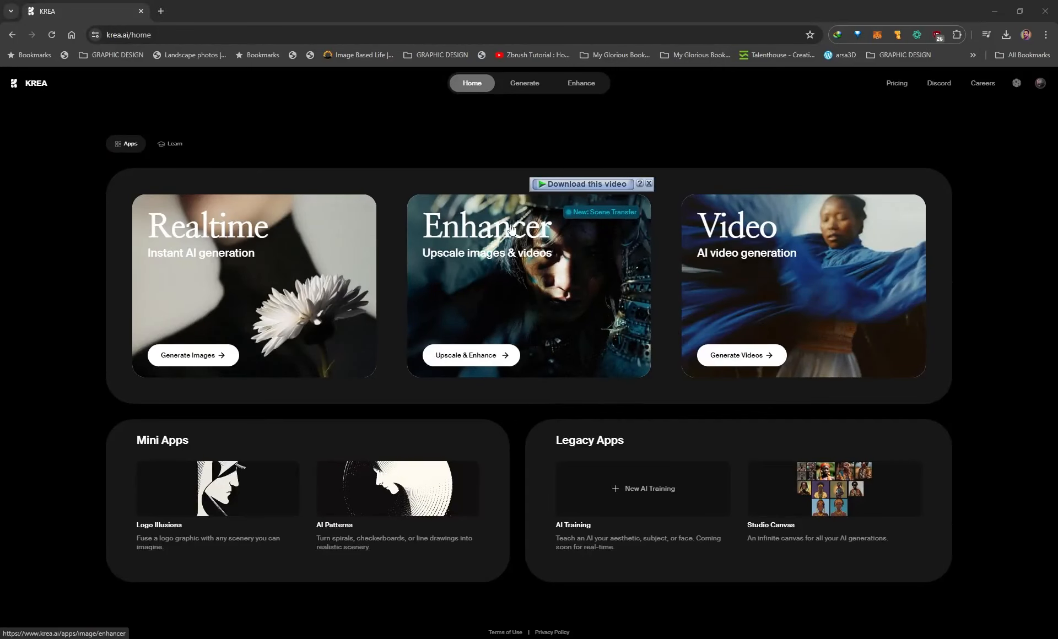
# Step: Open the image Enhancer, load the photo of the woman holding an owl, and show its upscaling settings
pyautogui.click(498, 246)
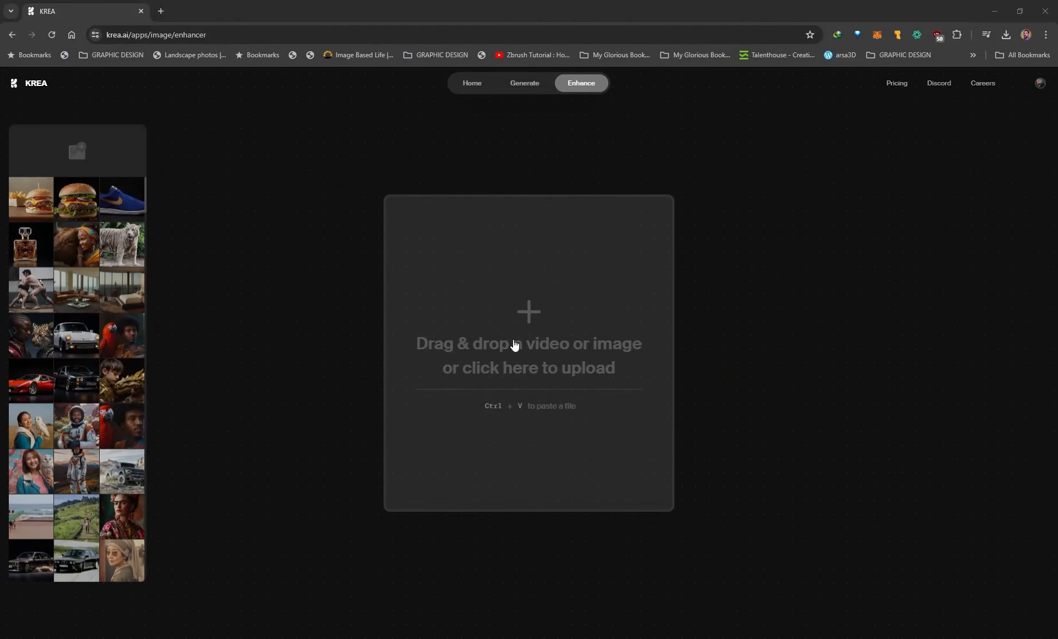
pyautogui.click(31, 426)
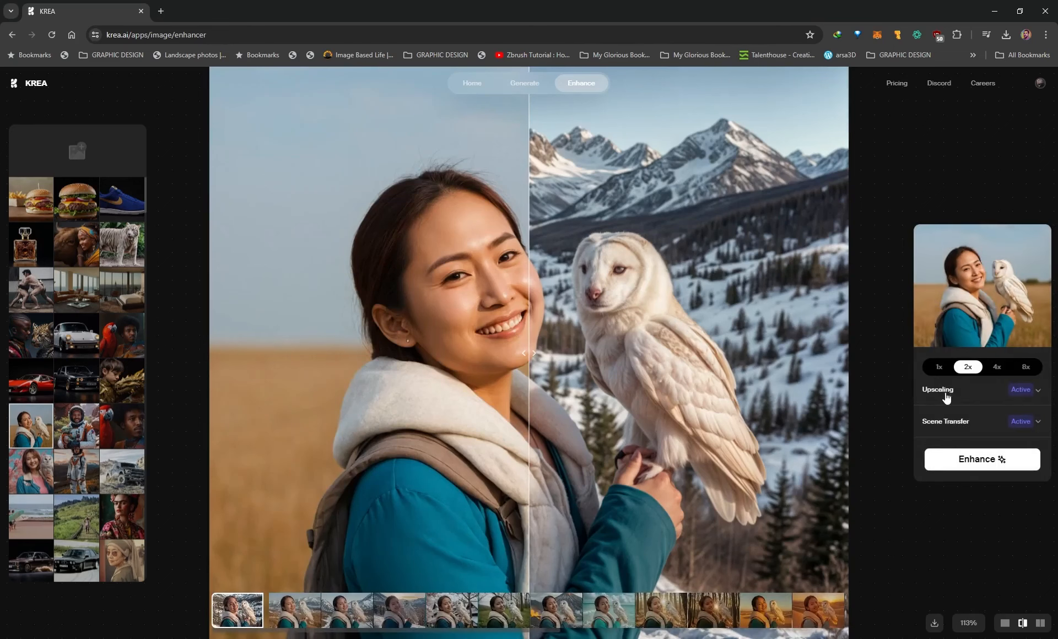
pyautogui.click(1039, 392)
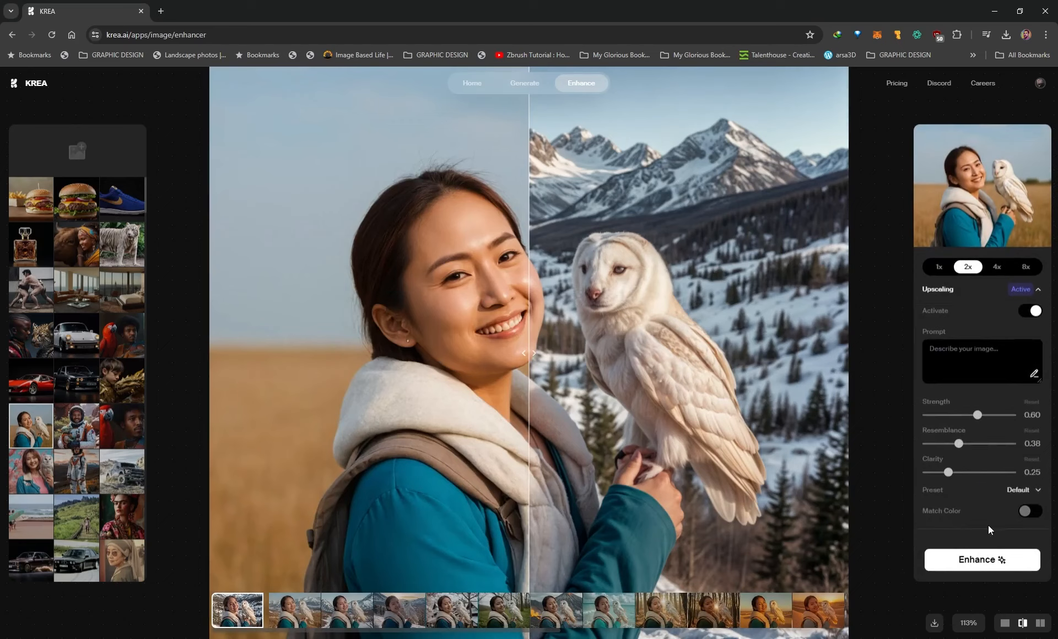
pyautogui.scroll(-2, 1019, 531)
pyautogui.click(1039, 527)
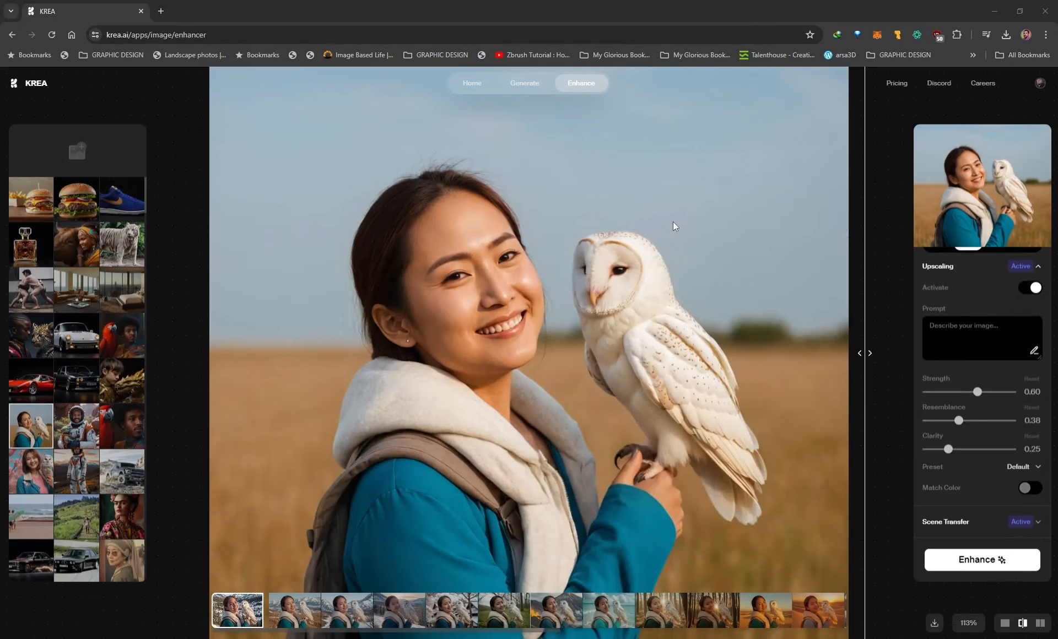
# Step: Activate Scene Transfer for the owl photo and add the snowy mountain sunset picture as its scene image
pyautogui.moveTo(952, 265)
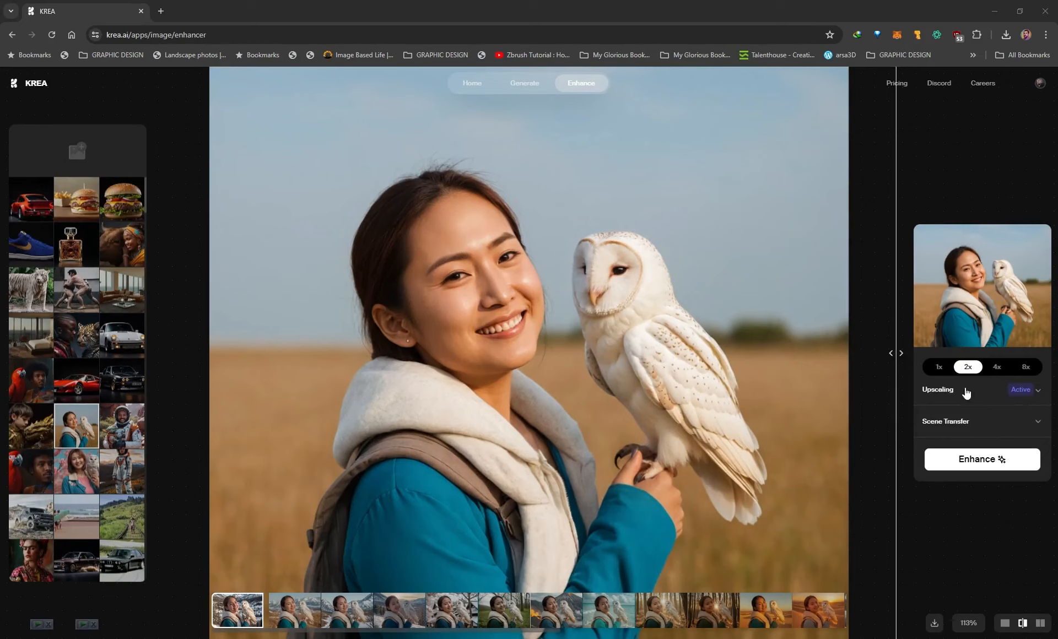
pyautogui.moveTo(948, 397)
pyautogui.click(1037, 391)
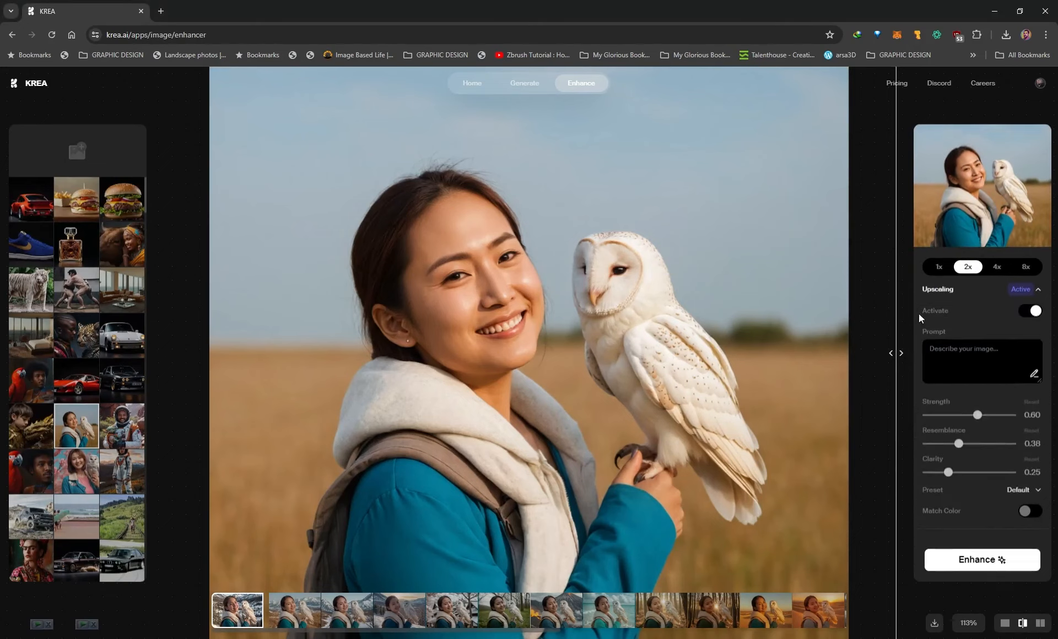
pyautogui.scroll(-1, 961, 531)
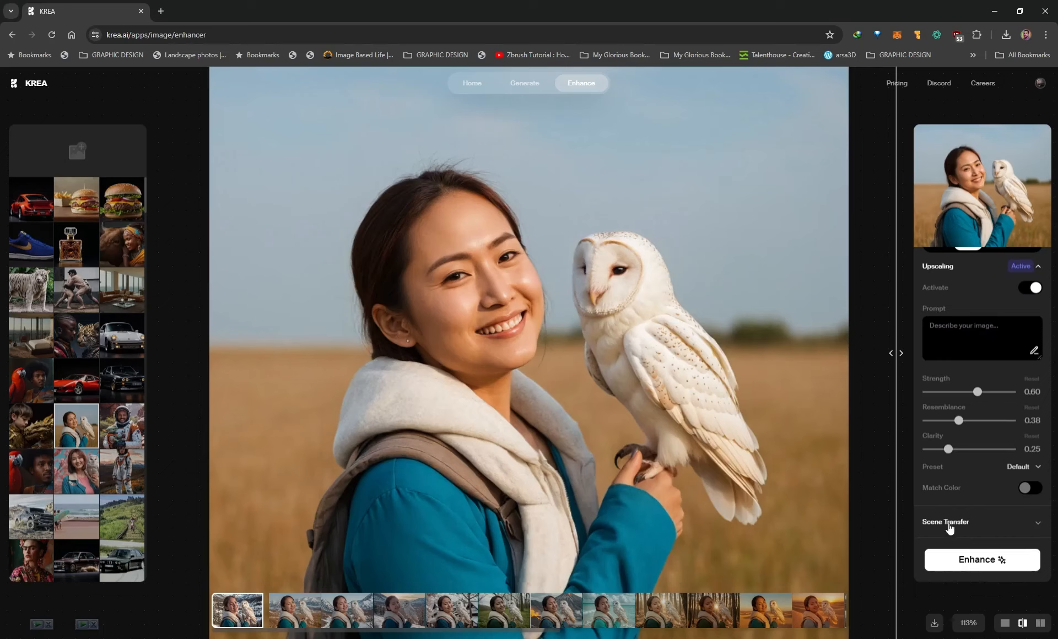
pyautogui.click(962, 526)
pyautogui.click(1029, 319)
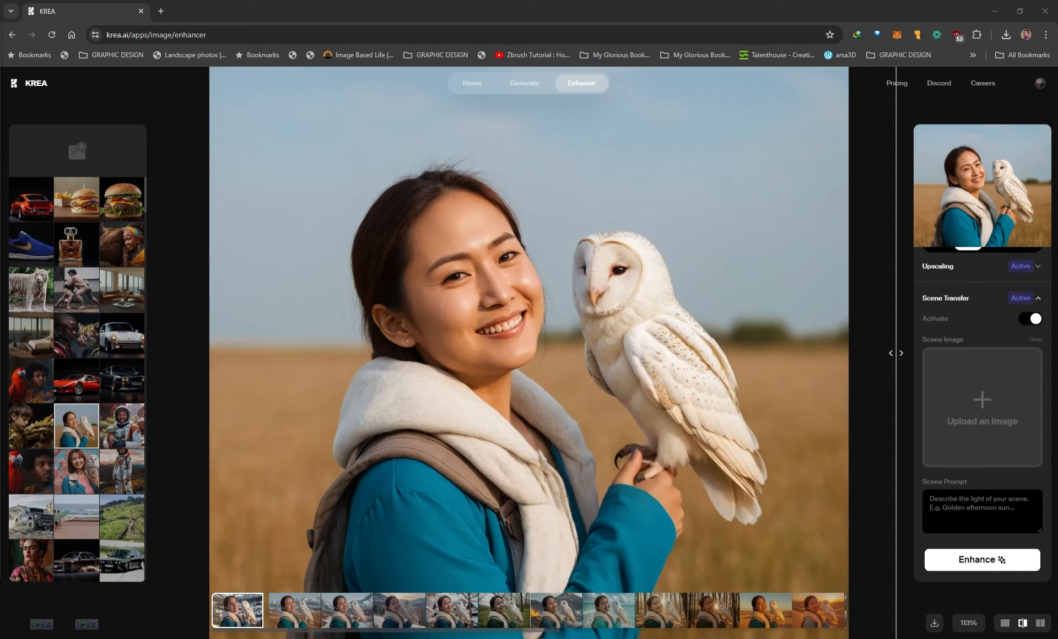
pyautogui.moveTo(1010, 485); pyautogui.dragTo(960, 402)
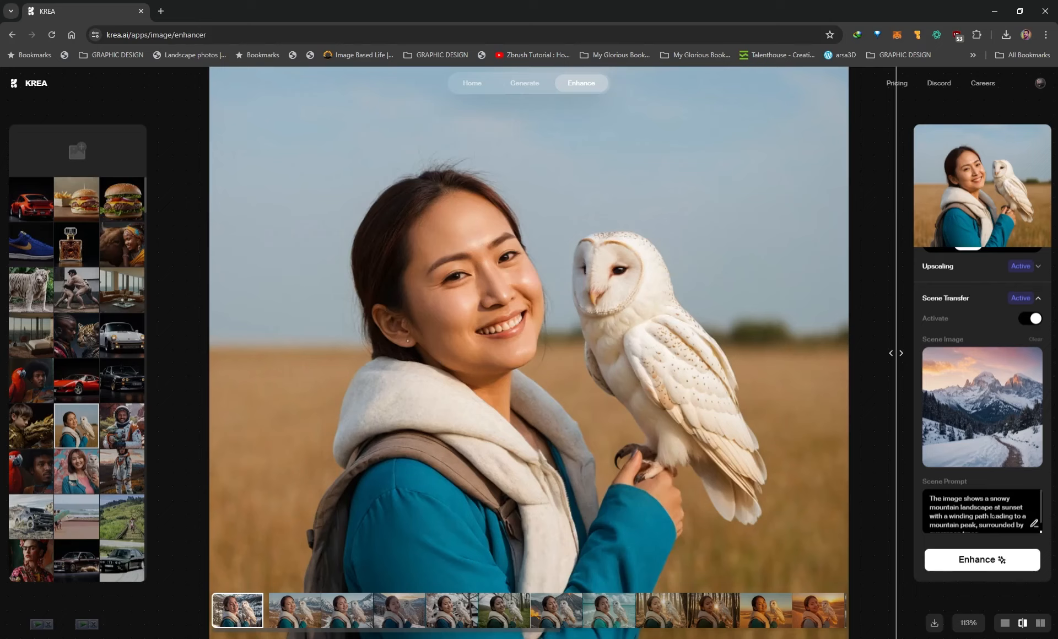
# Step: Review the Scene Transfer strength and Switch Background settings, and reopen the Upscaling settings
pyautogui.scroll(-1, 918, 522)
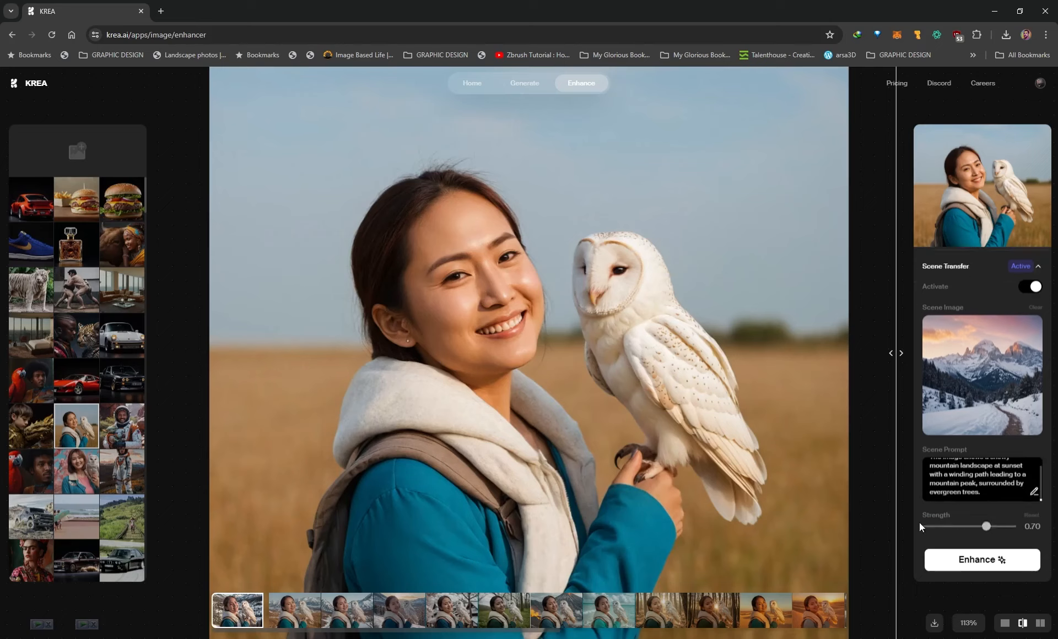
pyautogui.click(980, 560)
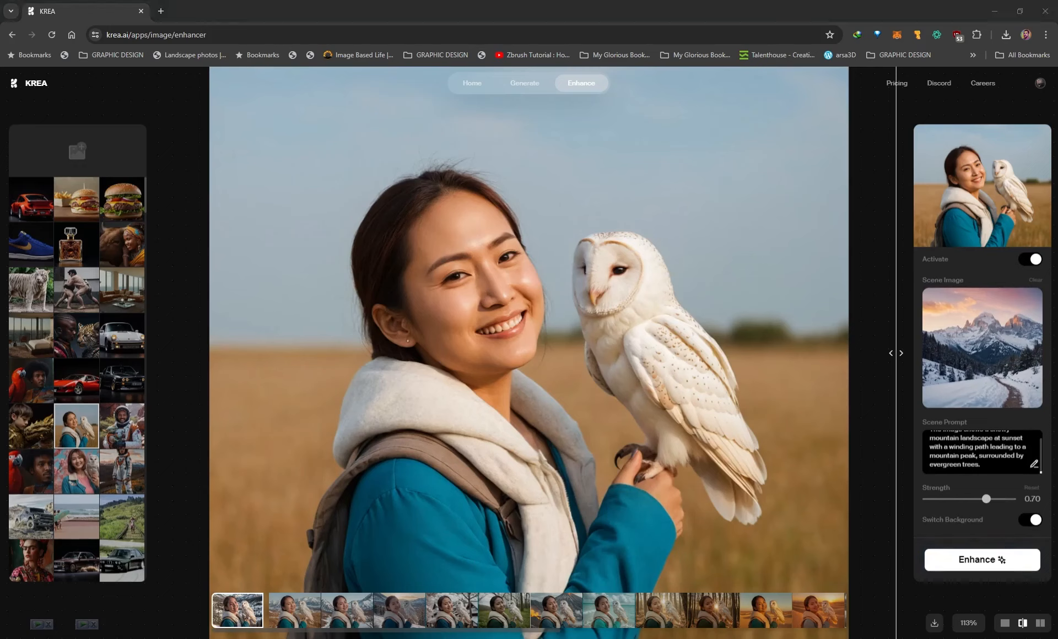
pyautogui.scroll(2, 972, 423)
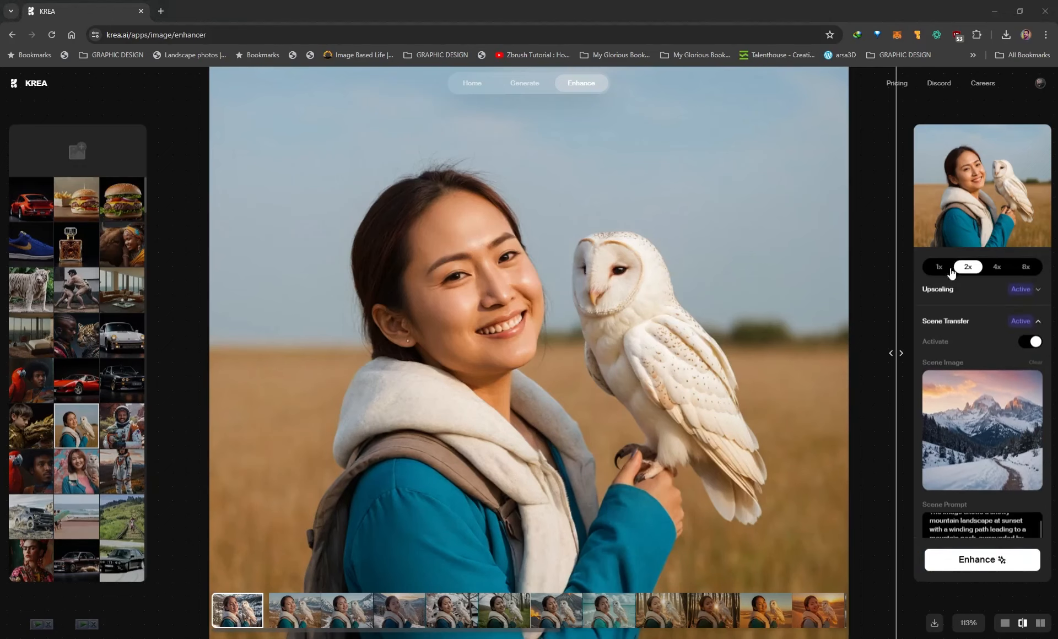
pyautogui.click(938, 289)
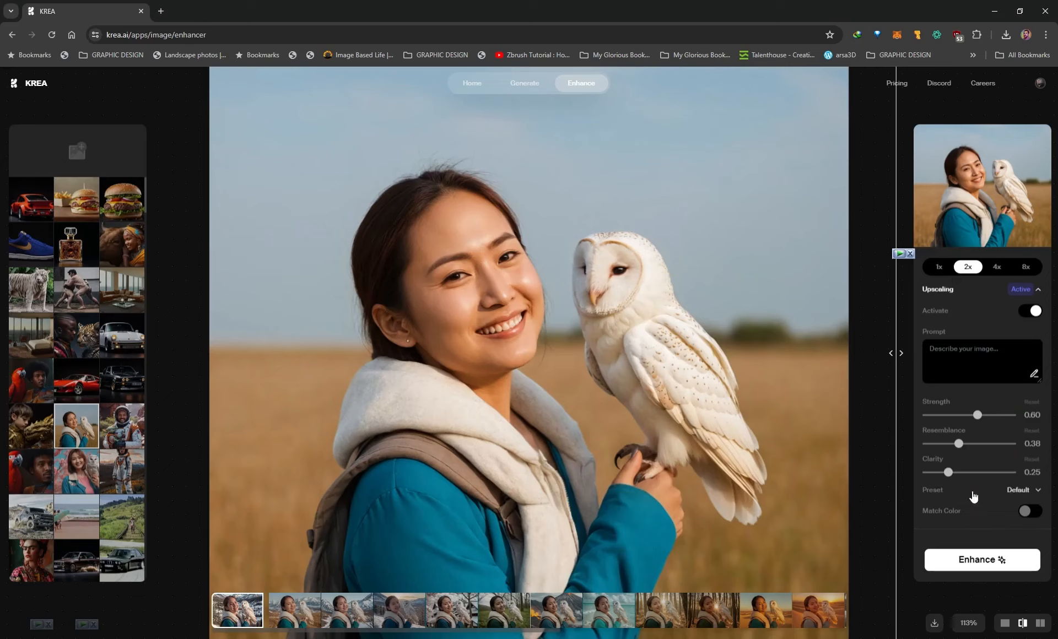
# Step: Compare the original owl photo with its snowy mountain version across the full image, checking the woman's face and the owl
pyautogui.moveTo(901, 361); pyautogui.dragTo(204, 360)
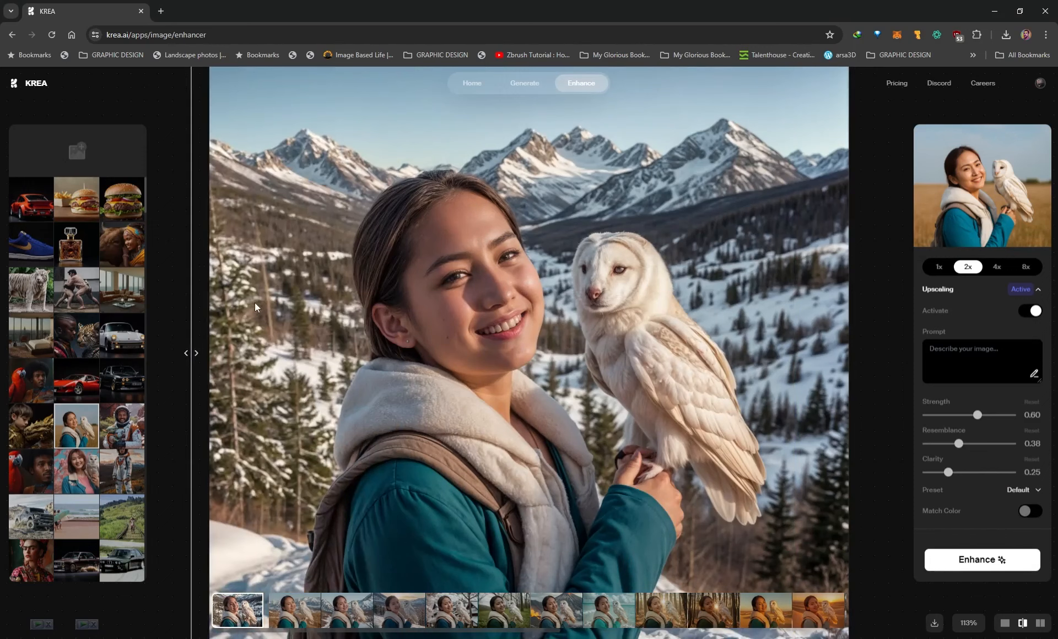
pyautogui.moveTo(189, 351); pyautogui.dragTo(433, 348)
pyautogui.moveTo(623, 345); pyautogui.dragTo(614, 289)
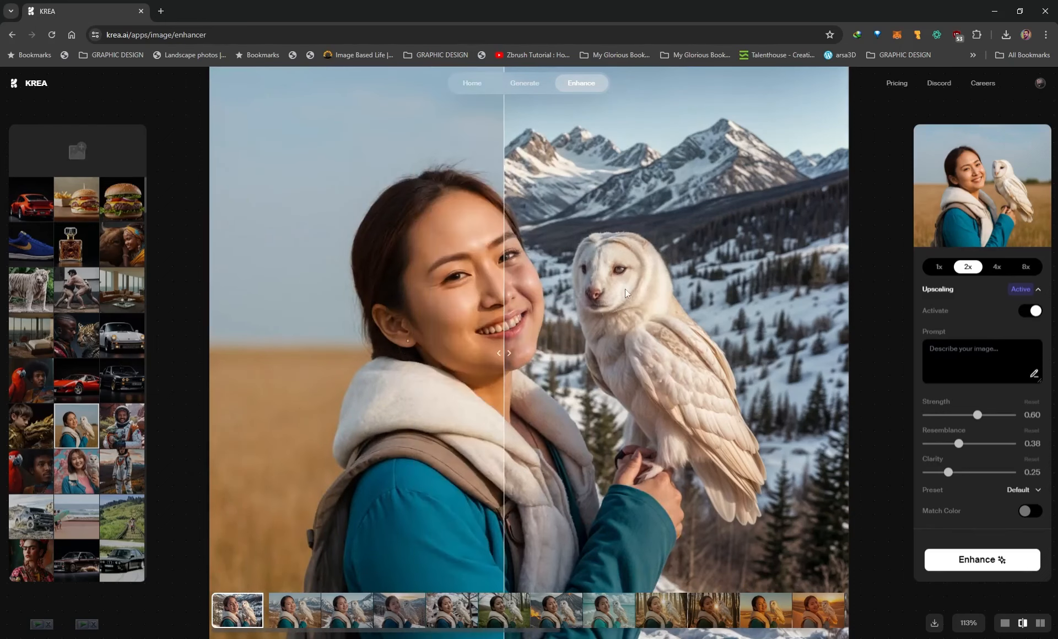
pyautogui.moveTo(509, 350); pyautogui.dragTo(203, 352)
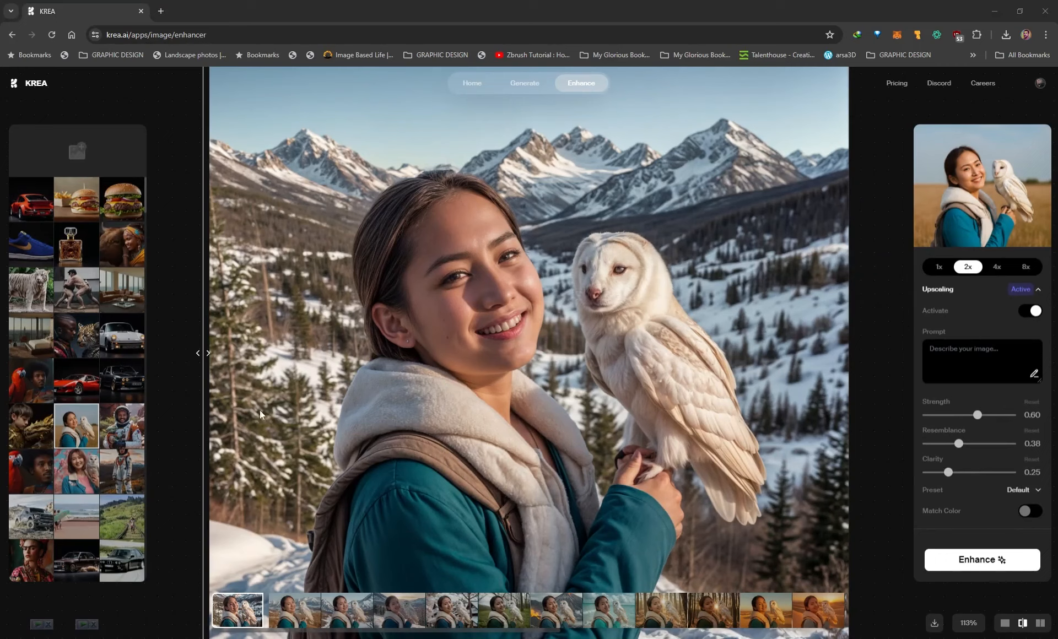
pyautogui.moveTo(205, 361); pyautogui.dragTo(854, 373)
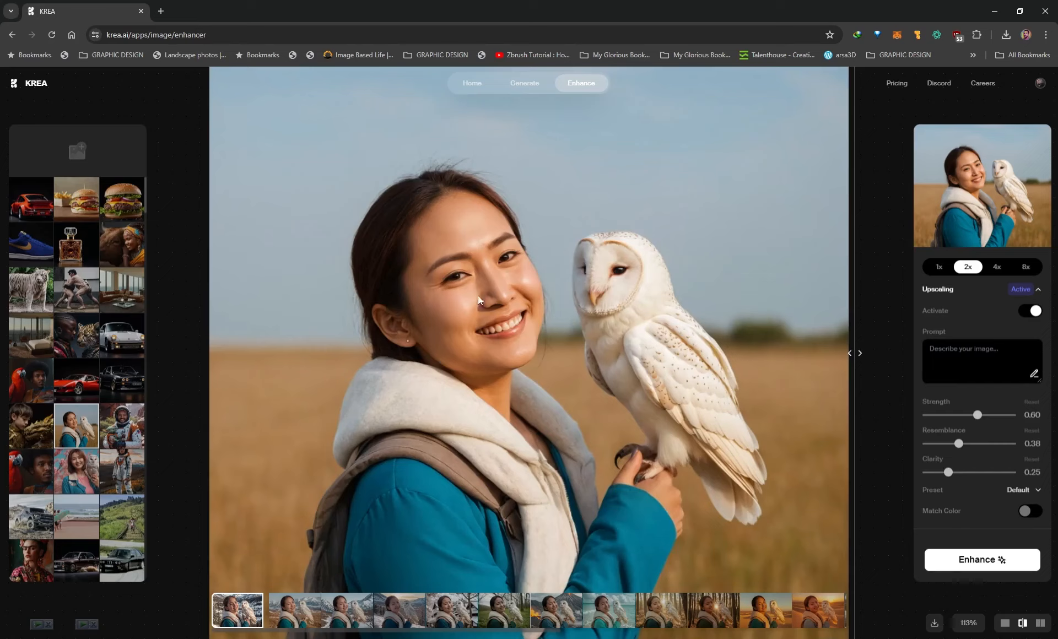
# Step: Enter the upscaling prompt "asian woman, holding a white barn owl"
pyautogui.click(985, 358)
pyautogui.write('asia')
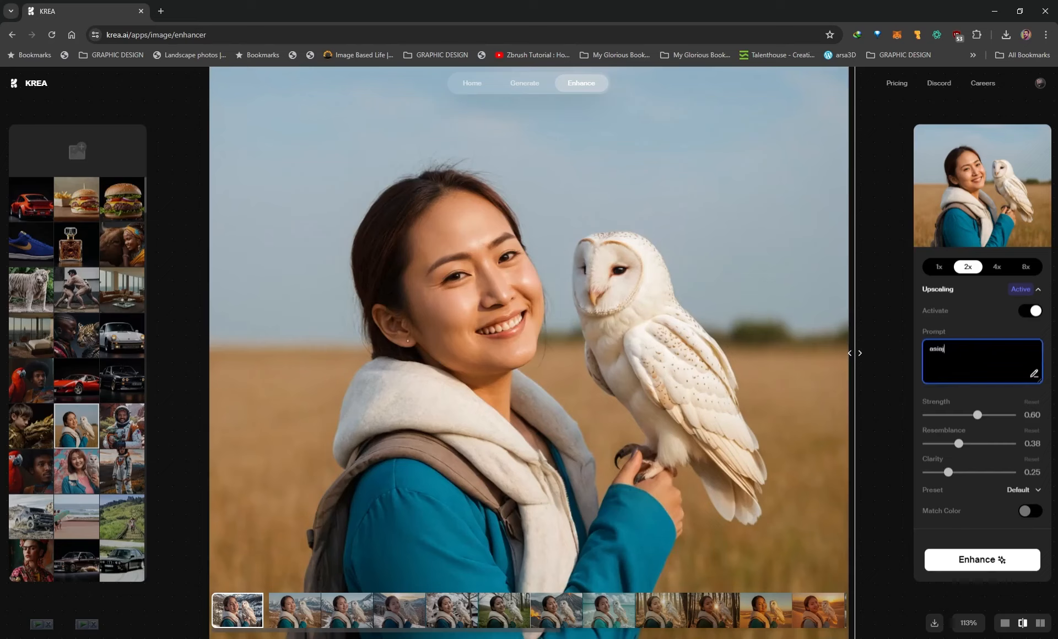
pyautogui.write('n woman, holding a white barn owl')
pyautogui.hotkey('ctrl', 'a')
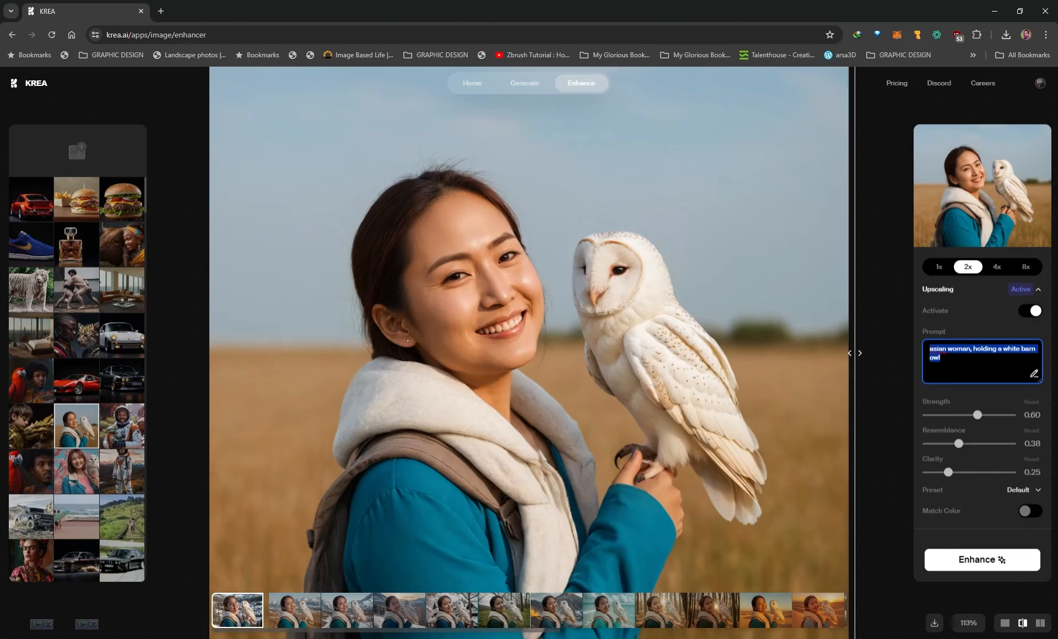
pyautogui.click(940, 358)
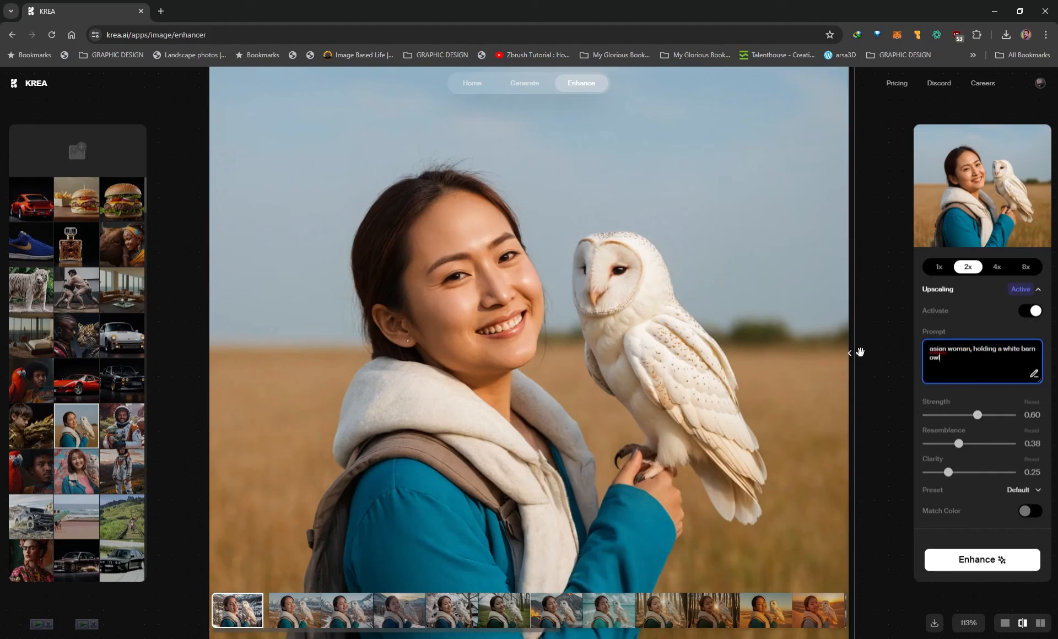
# Step: Set the upscaling Strength to 0.10 and Resemblance to 1.00, comparing the original with the snowy version
pyautogui.moveTo(860, 351); pyautogui.dragTo(319, 352)
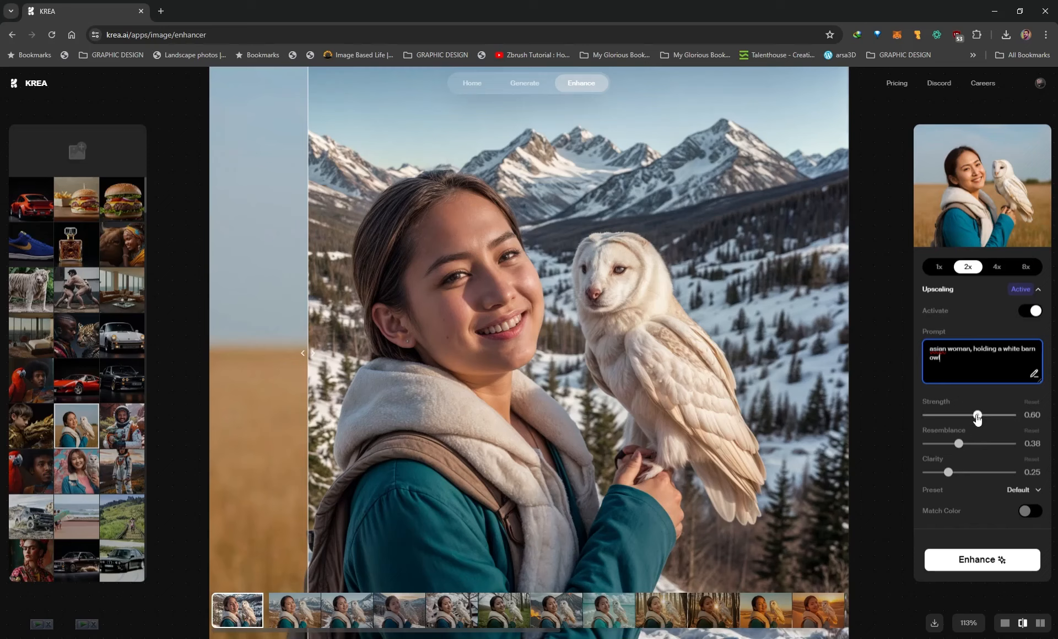
pyautogui.moveTo(977, 414); pyautogui.dragTo(935, 420)
pyautogui.moveTo(307, 356); pyautogui.dragTo(640, 358)
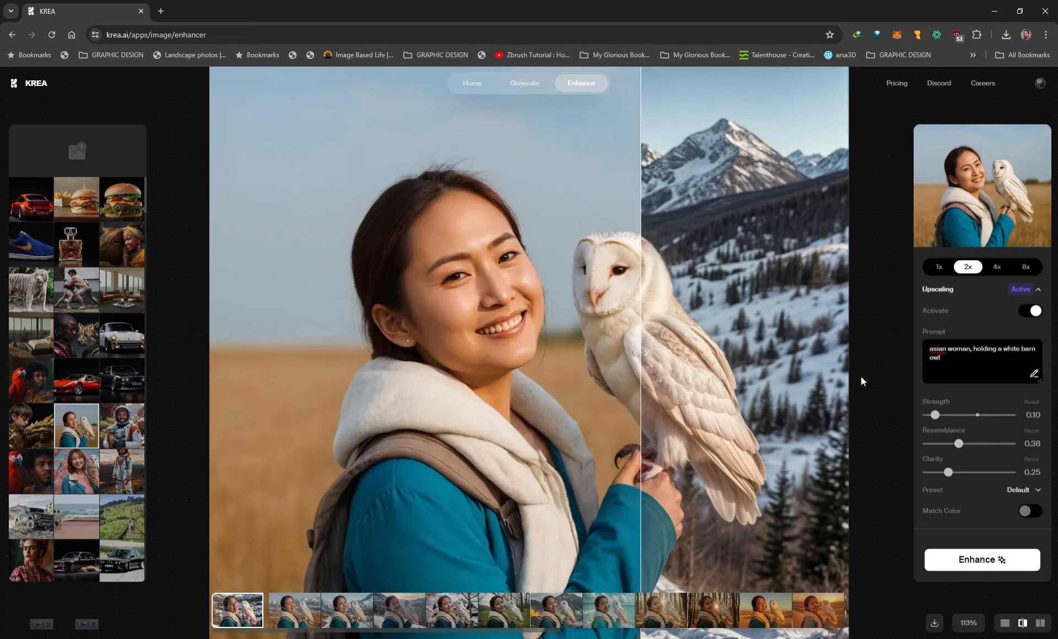
pyautogui.moveTo(644, 351); pyautogui.dragTo(803, 355)
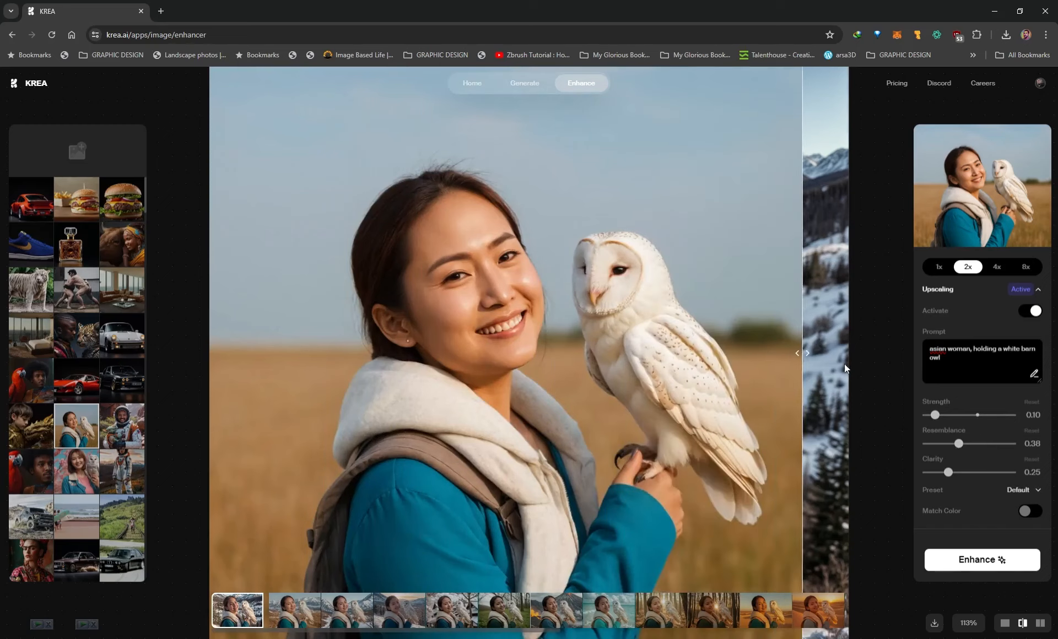
pyautogui.moveTo(958, 443); pyautogui.dragTo(1036, 444)
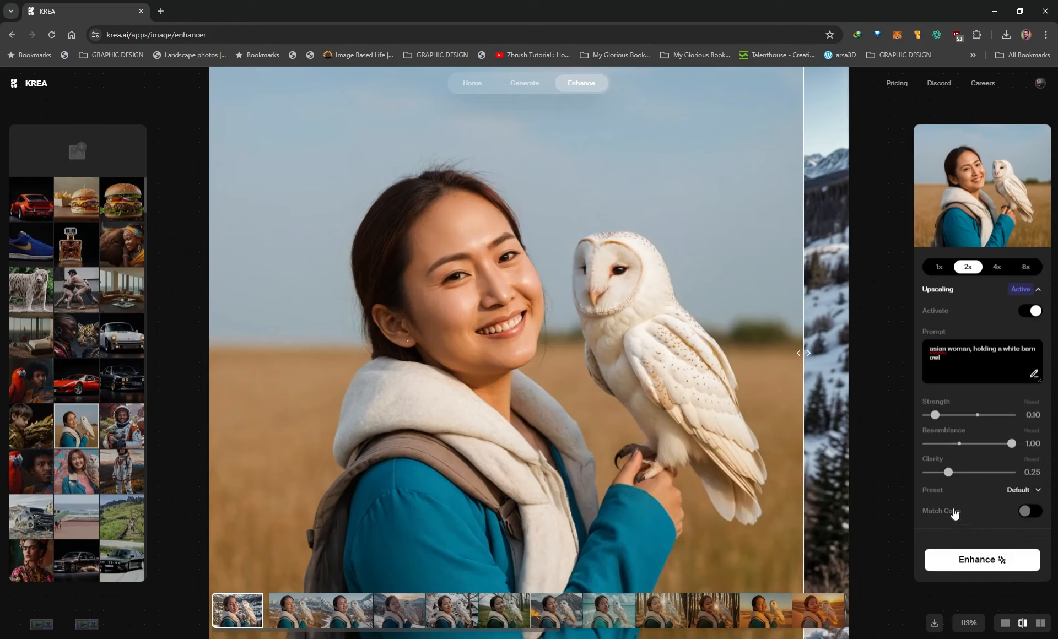
# Step: Enable Match Color for the upscaling and check the available presets, keeping Default
pyautogui.click(1033, 512)
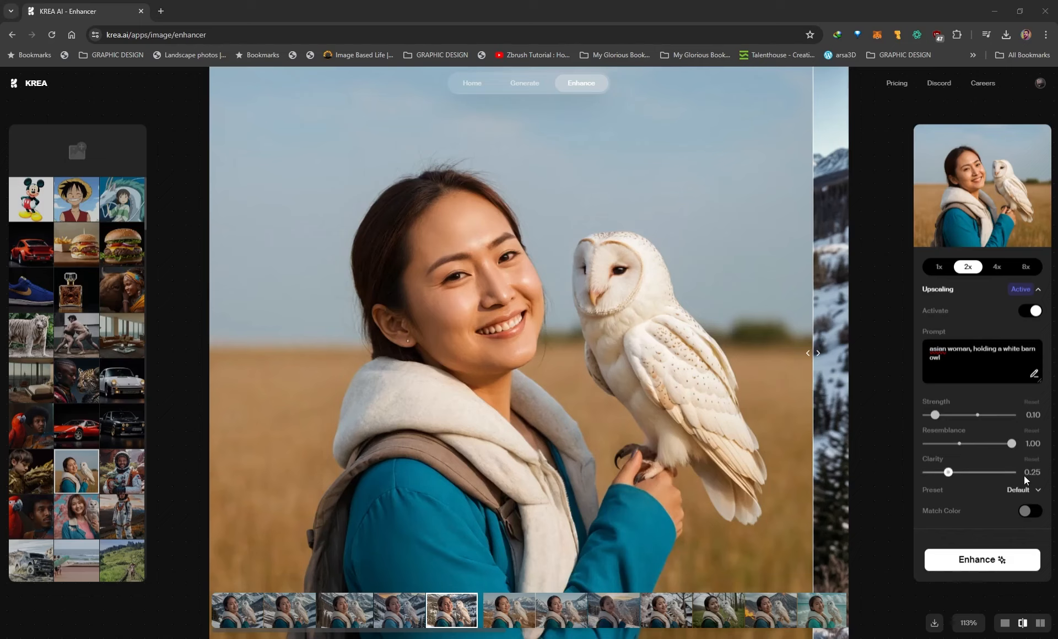
pyautogui.click(1024, 489)
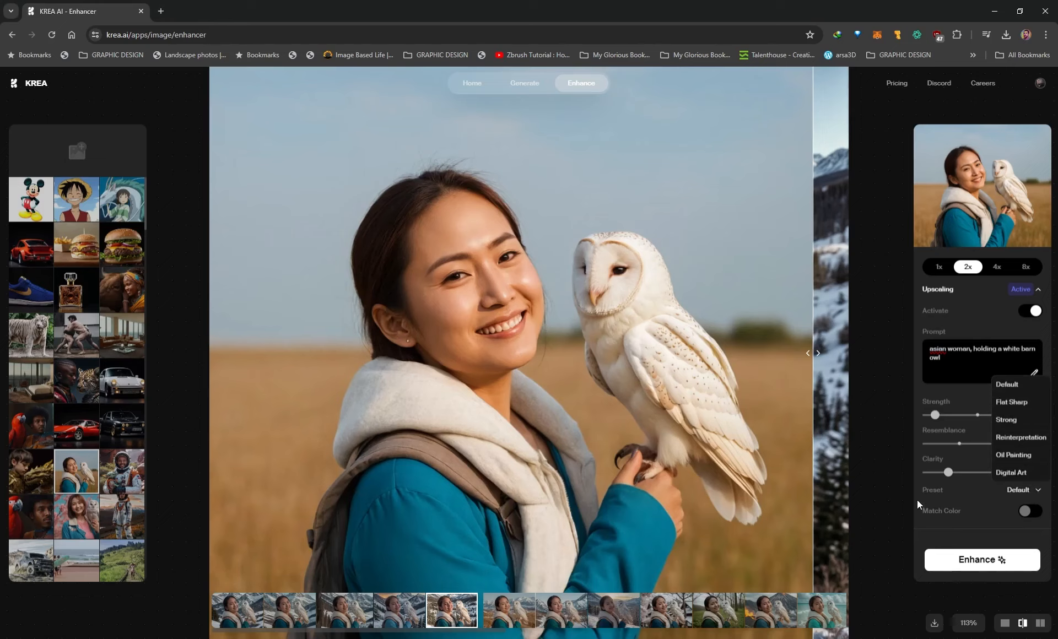
pyautogui.click(1024, 513)
pyautogui.click(1031, 514)
pyautogui.click(956, 521)
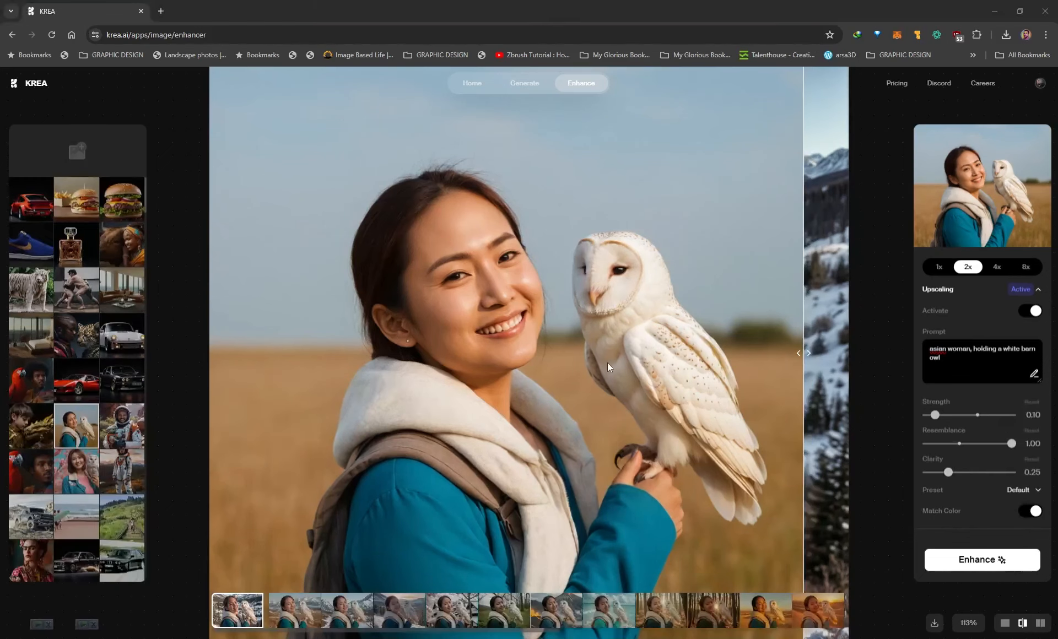
# Step: Copy the whole upscaling prompt and paste it at the start of the Scene Transfer scene prompt
pyautogui.click(940, 355)
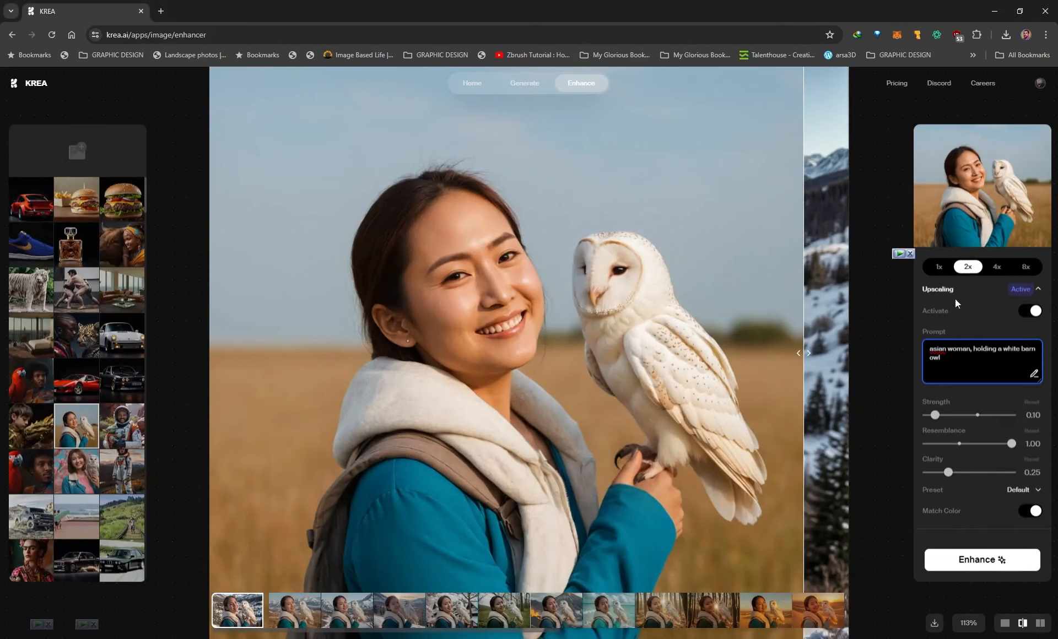
pyautogui.hotkey('ctrl', 'a')
pyautogui.hotkey('ctrl', 'c')
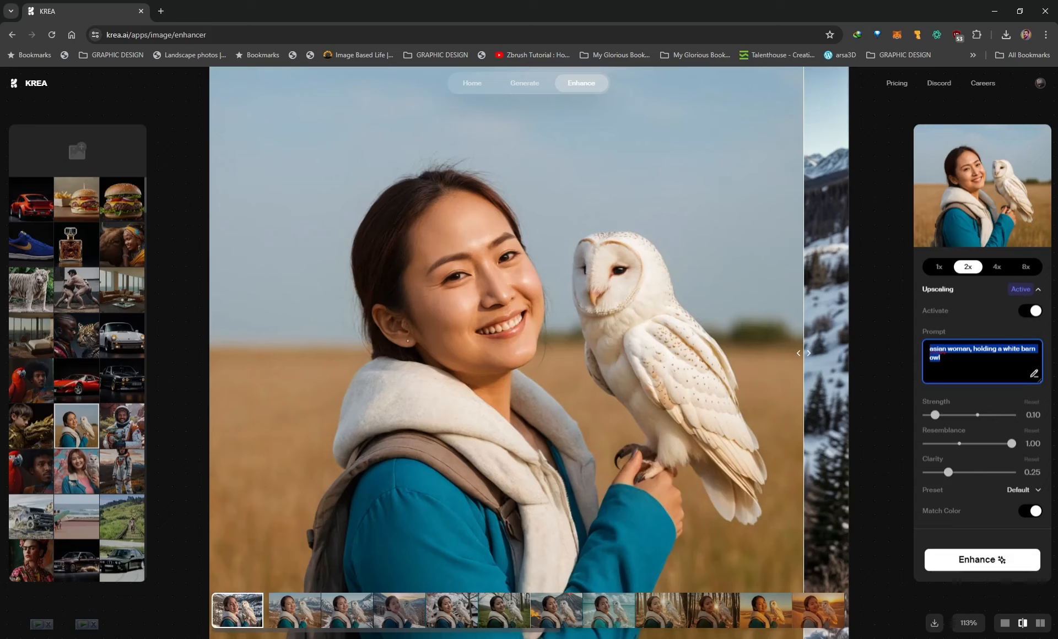
pyautogui.scroll(-2, 954, 503)
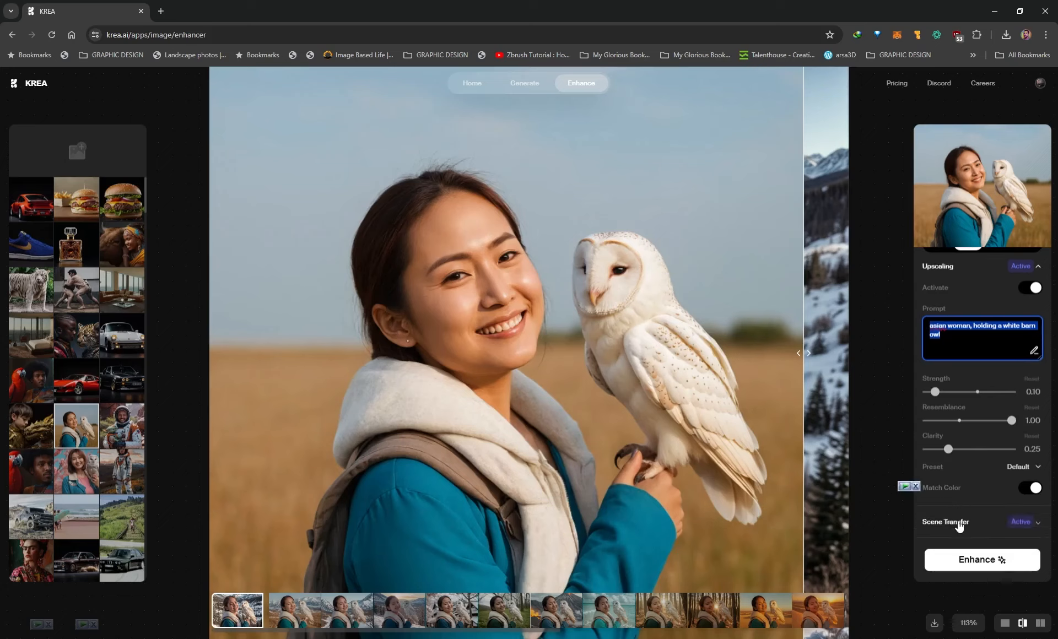
pyautogui.click(957, 525)
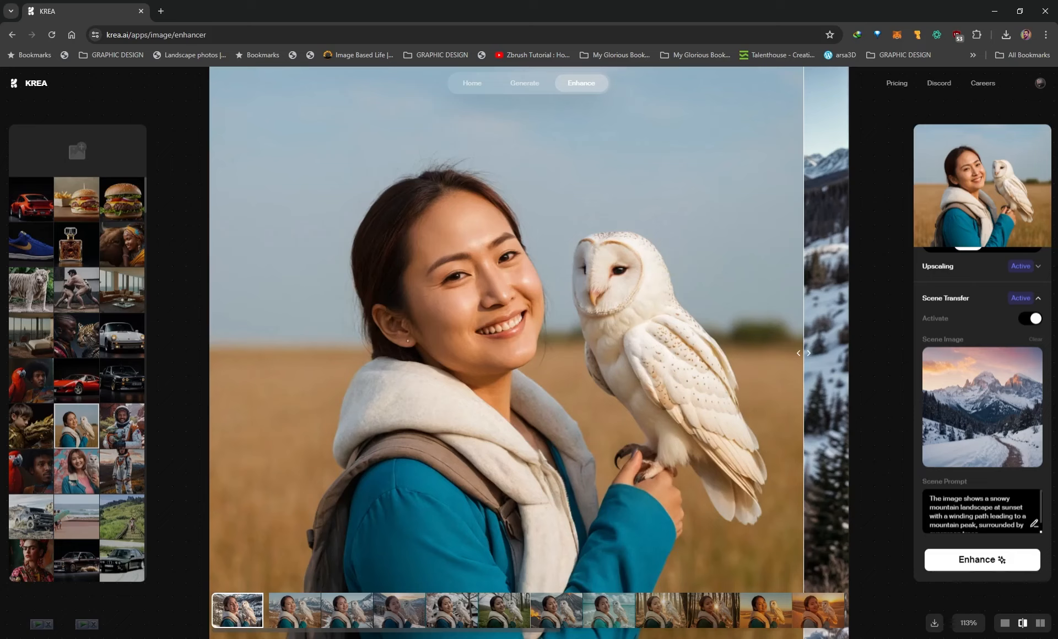
pyautogui.click(930, 498)
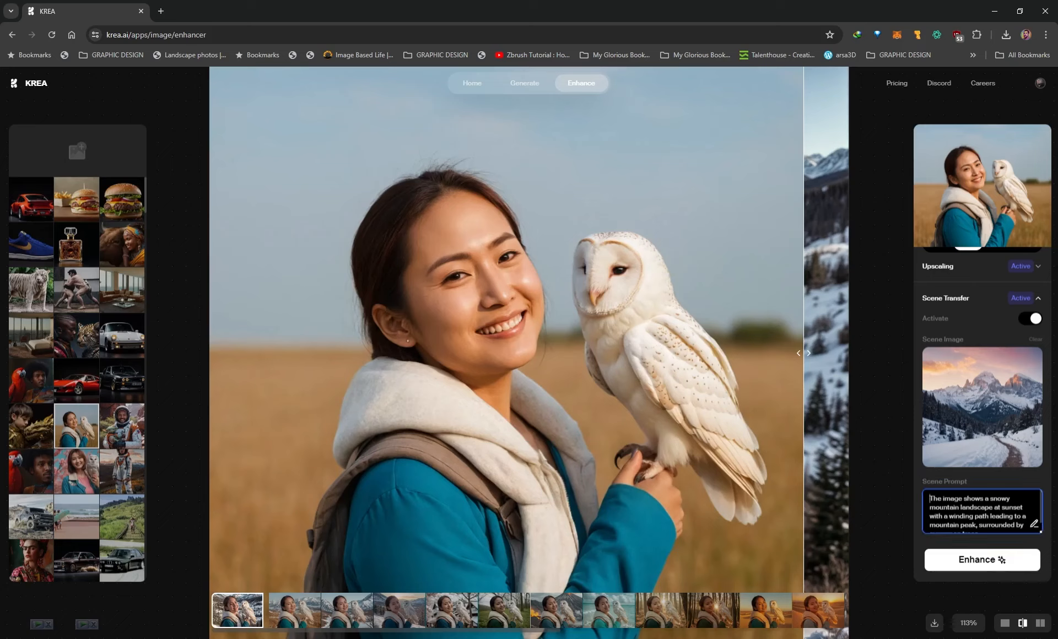
pyautogui.hotkey('ctrl', 'v')
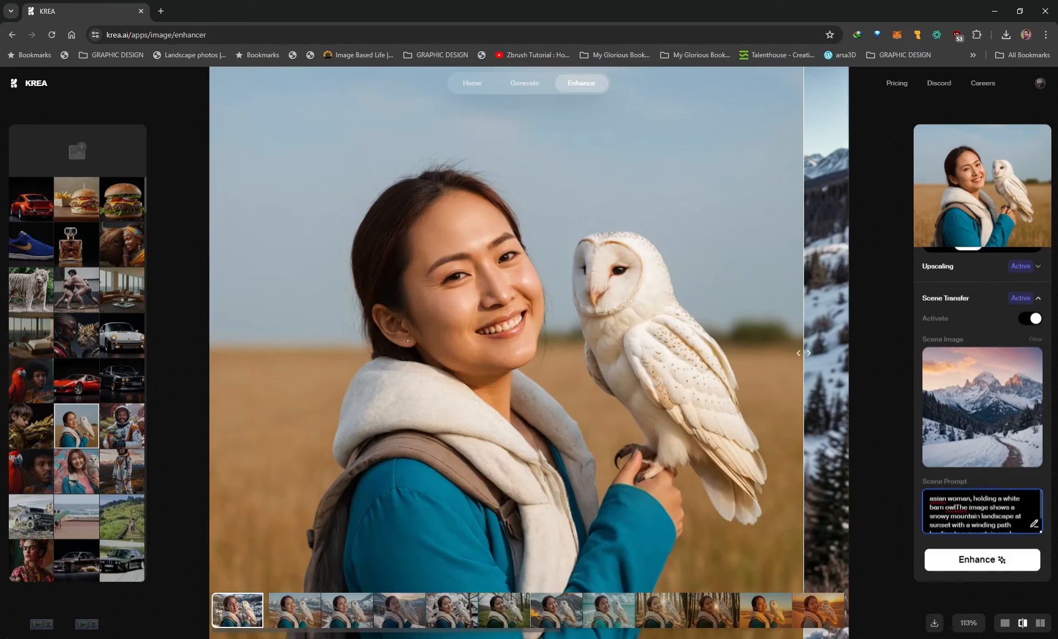
# Step: Correct the start of the scene prompt to "Asian woman, holding a white barn owl." and start the enhancement
pyautogui.write('.')
pyautogui.press('BackSpace')
pyautogui.write('A')
pyautogui.scroll(-1, 953, 478)
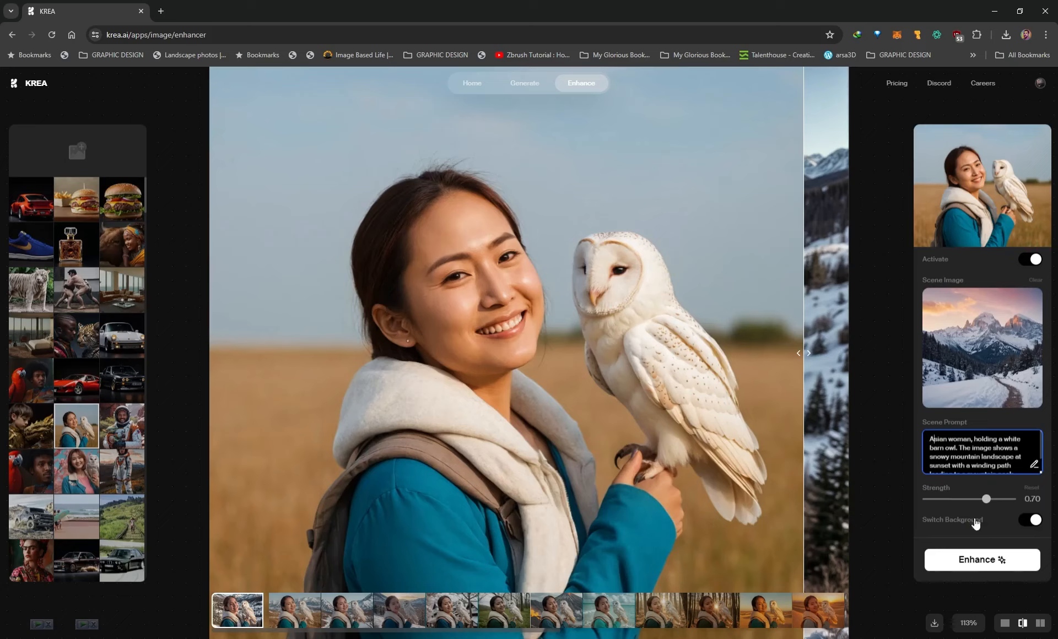
pyautogui.click(978, 562)
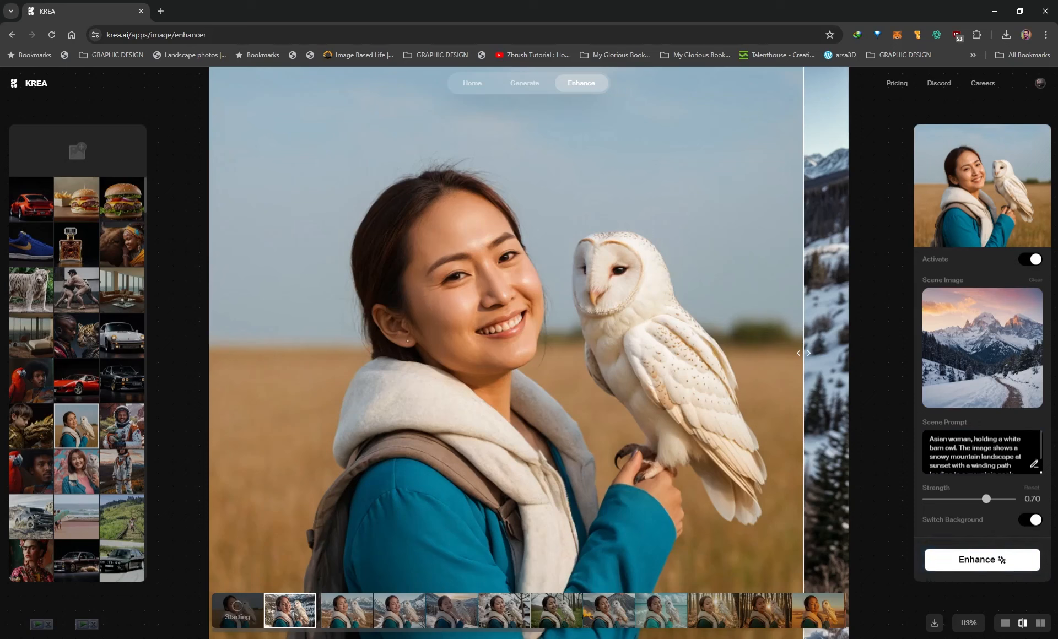
# Step: Remove the Scene Transfer scene image and enhance the woman-and-owl photo again using only the scene prompt
pyautogui.moveTo(785, 355); pyautogui.dragTo(199, 352)
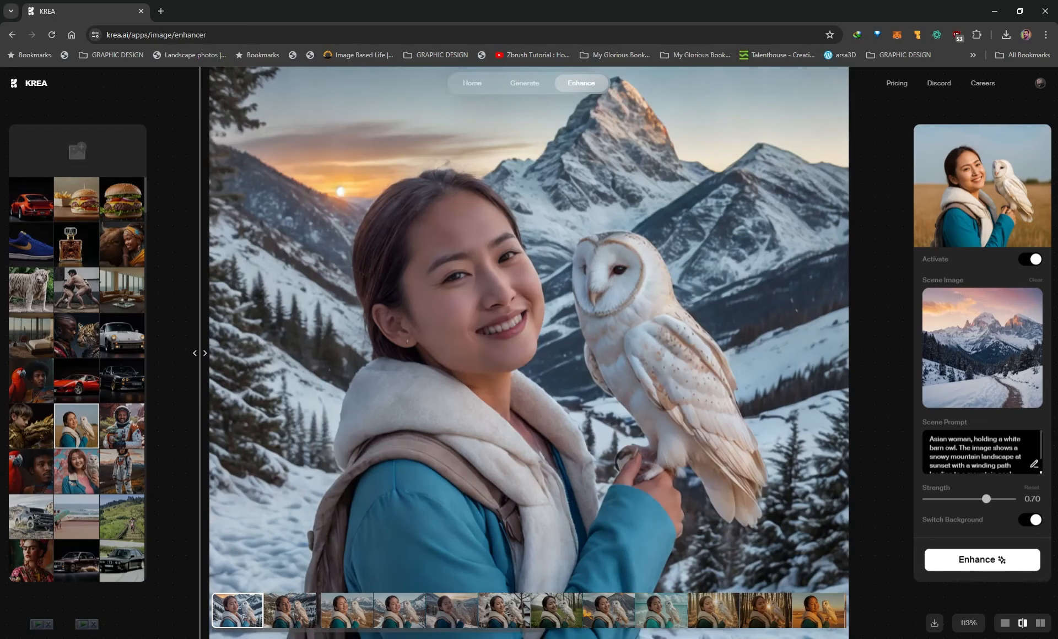
pyautogui.click(1033, 282)
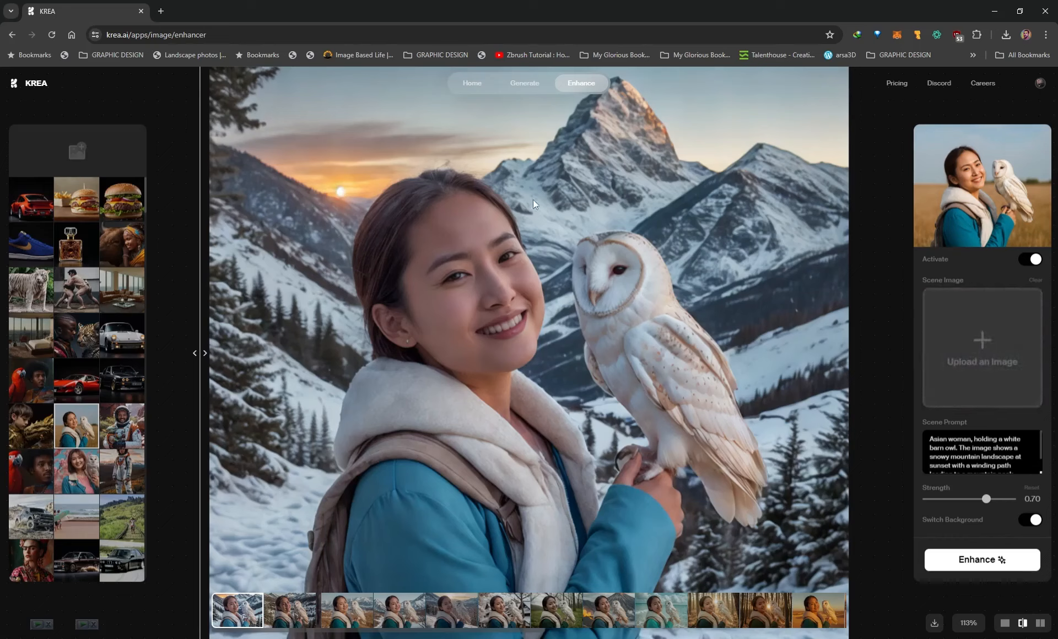
pyautogui.moveTo(201, 354)
pyautogui.mouseDown()
pyautogui.moveTo(614, 349)
pyautogui.moveTo(200, 345)
pyautogui.mouseUp()
pyautogui.scroll(-2, 981, 452)
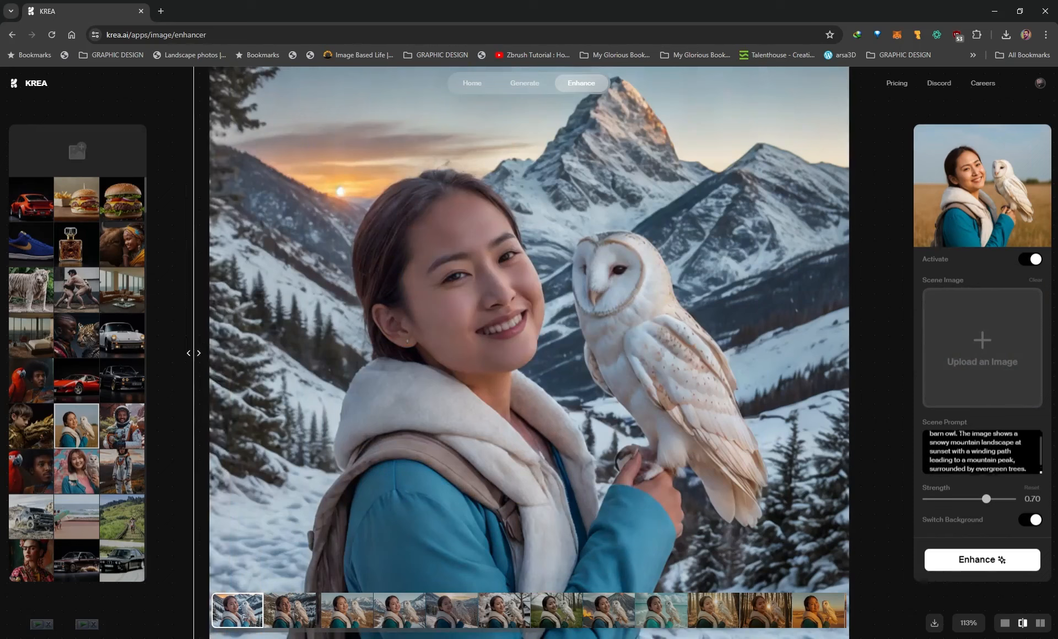
pyautogui.click(969, 567)
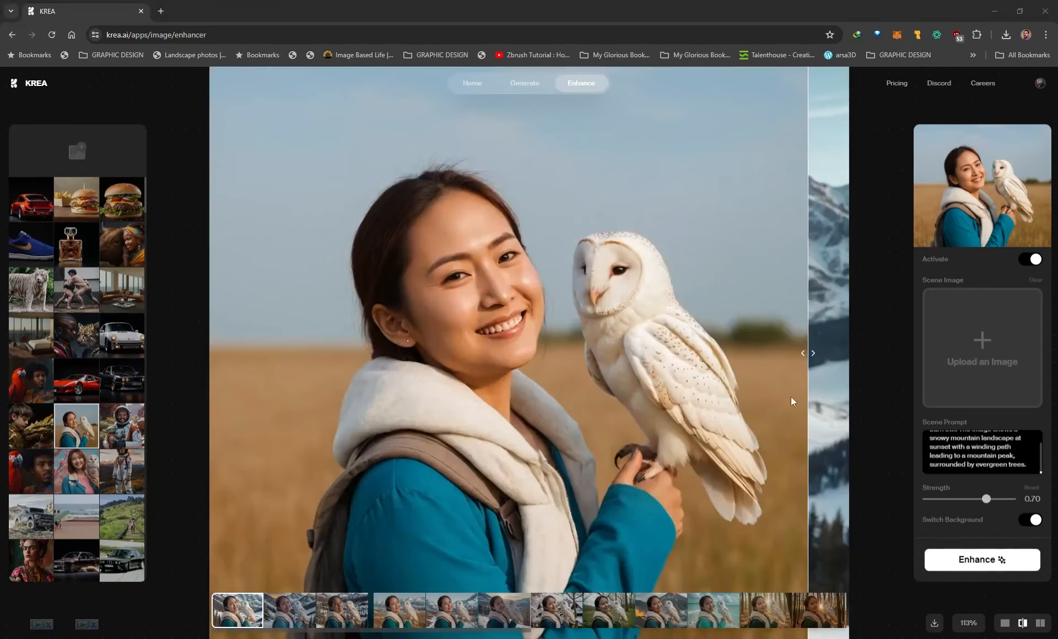
# Step: Compare the prompt-only snowy version with the original photo and the version made with the scene image
pyautogui.moveTo(810, 360); pyautogui.dragTo(188, 376)
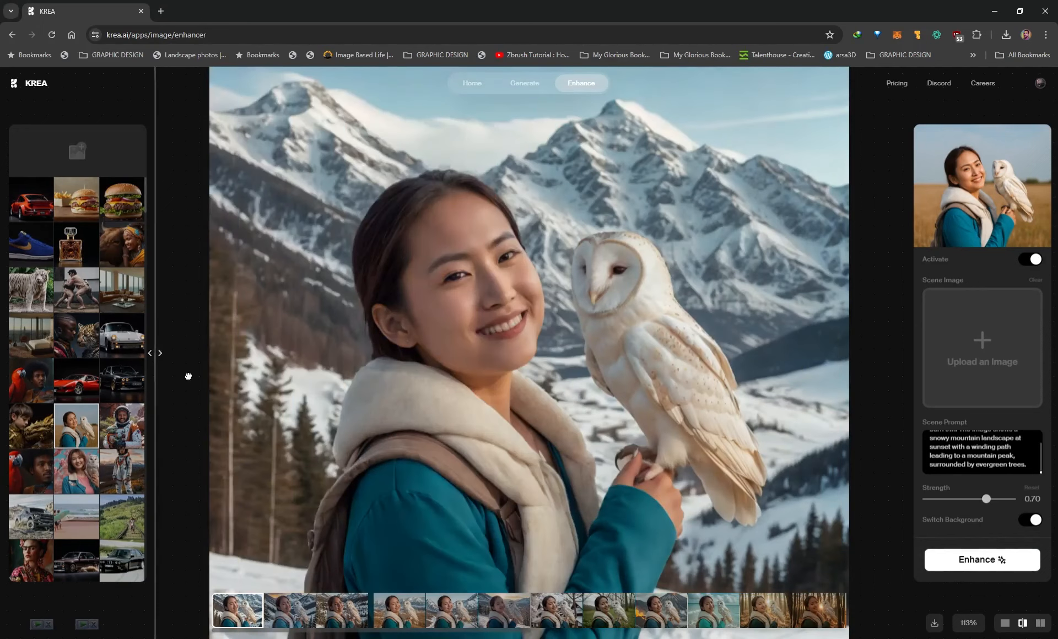
pyautogui.click(289, 609)
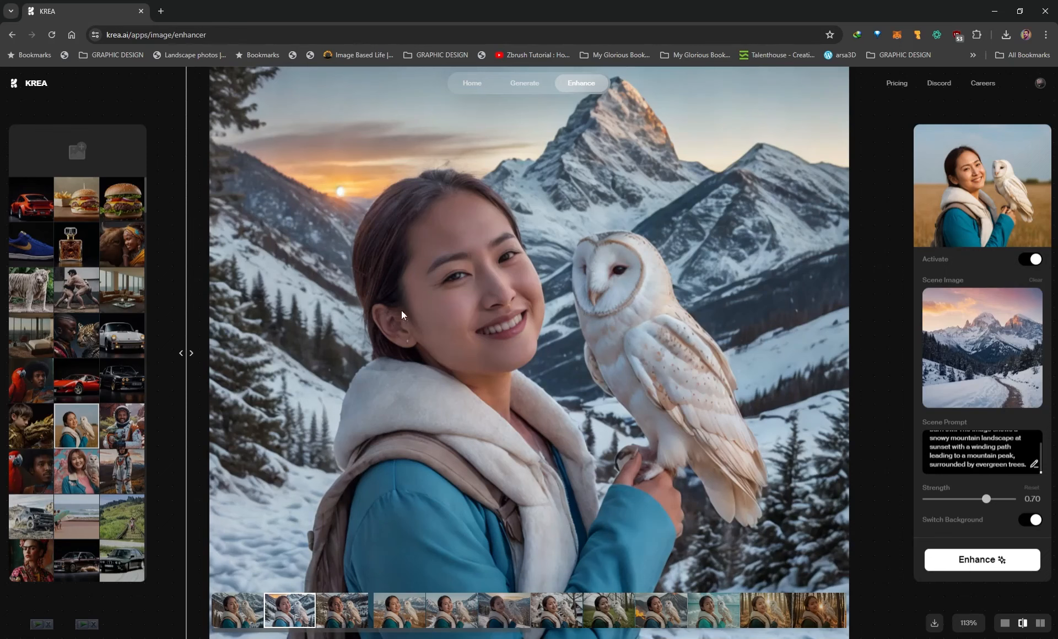
pyautogui.click(237, 609)
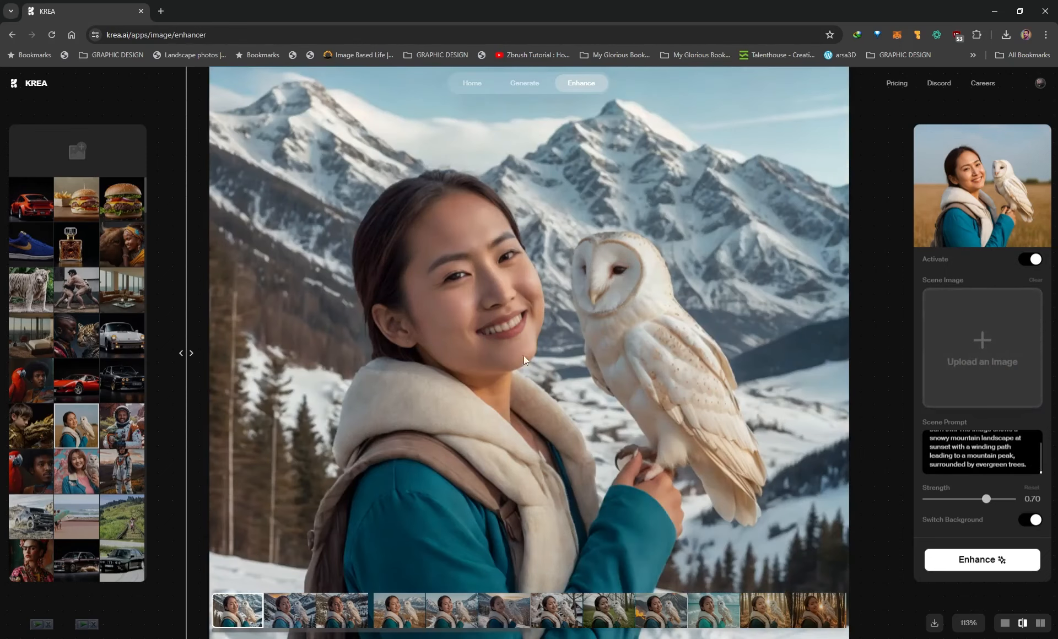
pyautogui.moveTo(186, 353); pyautogui.dragTo(208, 369)
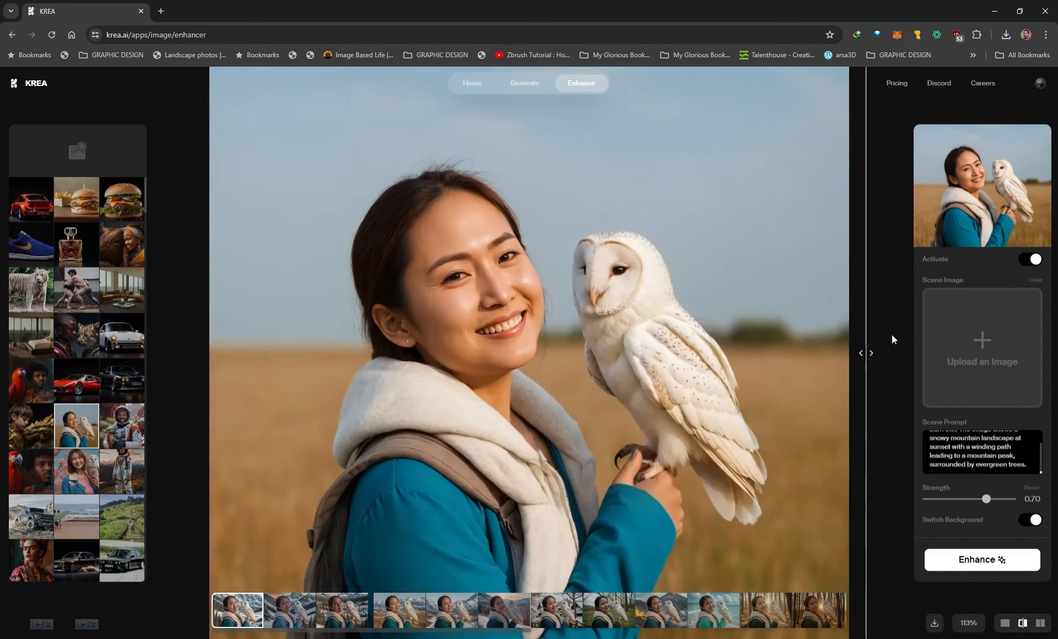
# Step: Review the owl photo's Upscaling prompt and settings, and its Scene Transfer prompt, Strength and Switch Background settings
pyautogui.scroll(2, 937, 297)
pyautogui.click(934, 292)
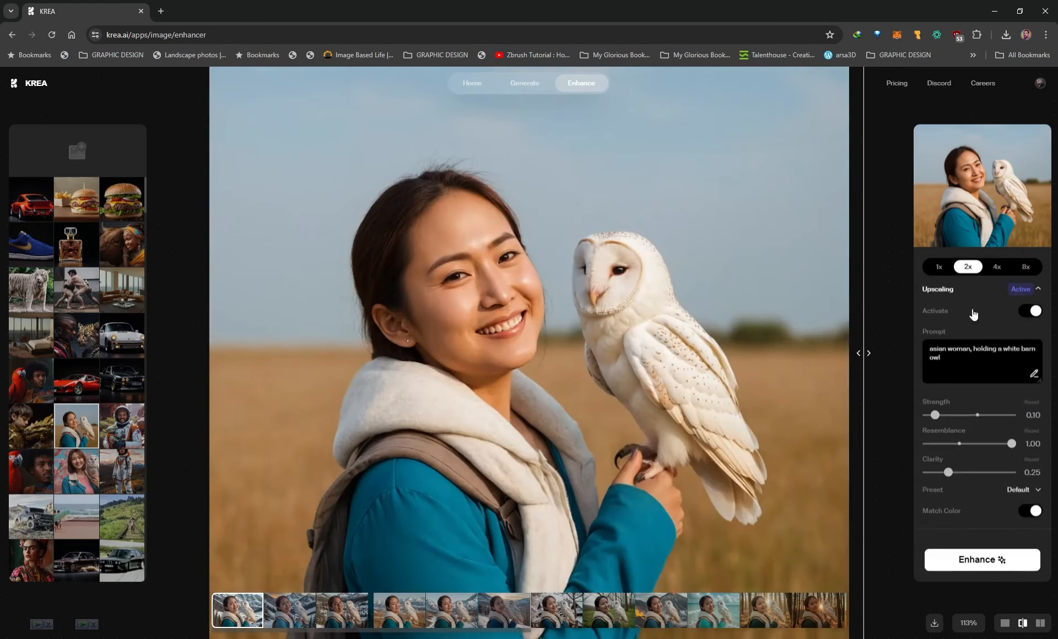
pyautogui.scroll(-1, 952, 570)
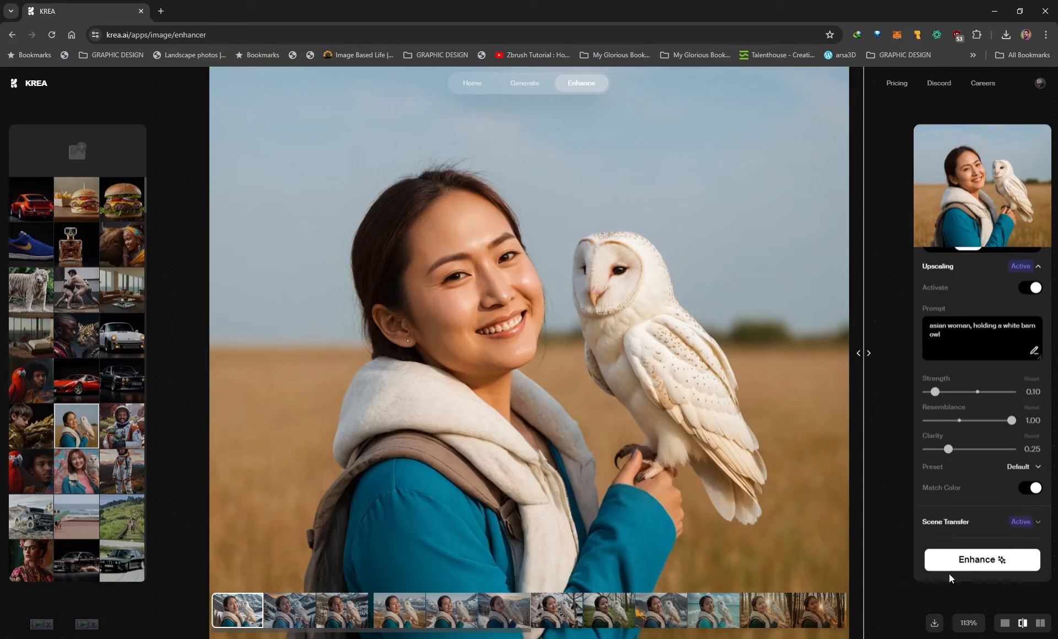
pyautogui.scroll(1, 956, 521)
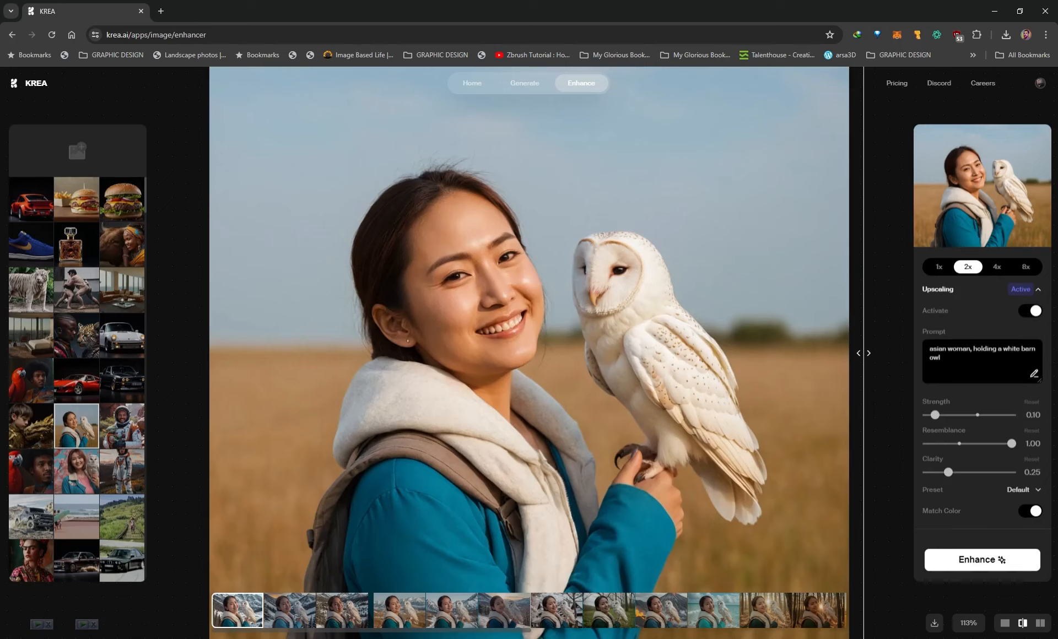
pyautogui.click(926, 355)
pyautogui.hotkey('ctrl', 'a')
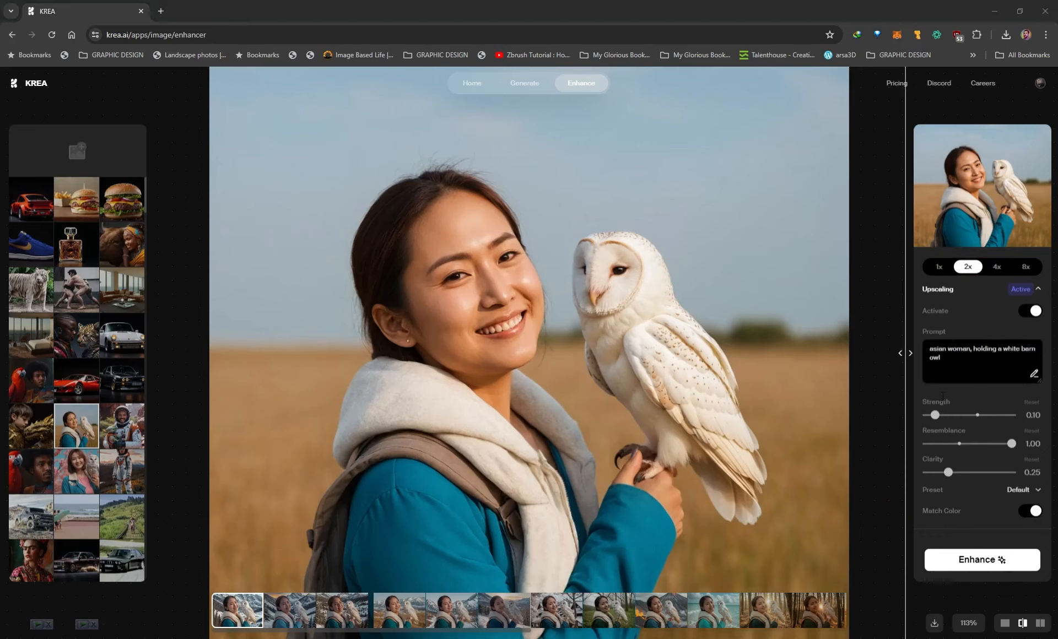
pyautogui.scroll(-1, 939, 523)
pyautogui.click(936, 529)
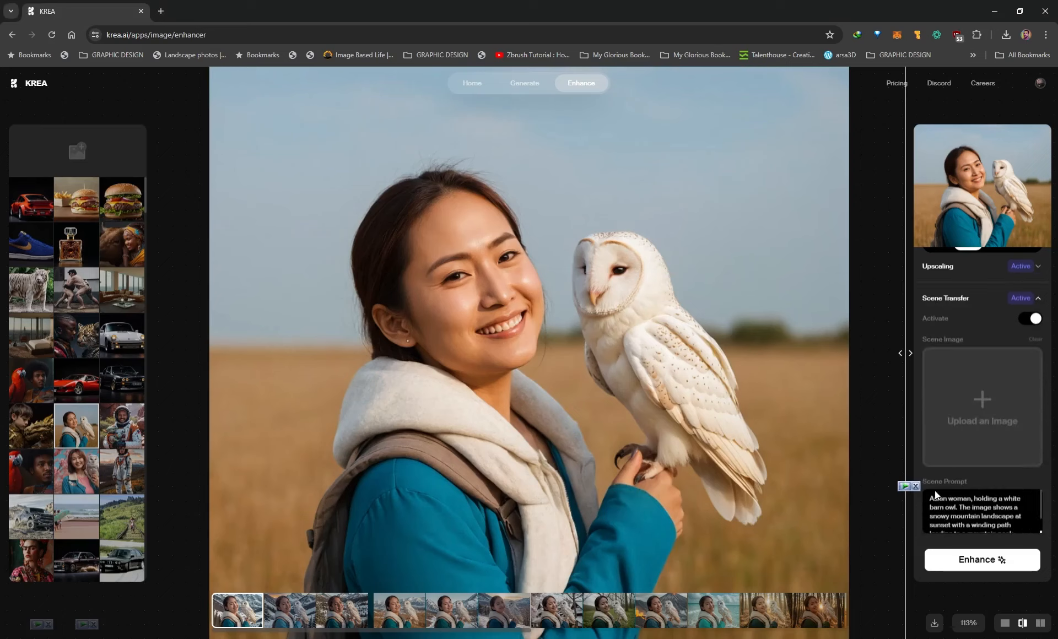
pyautogui.scroll(-2, 927, 485)
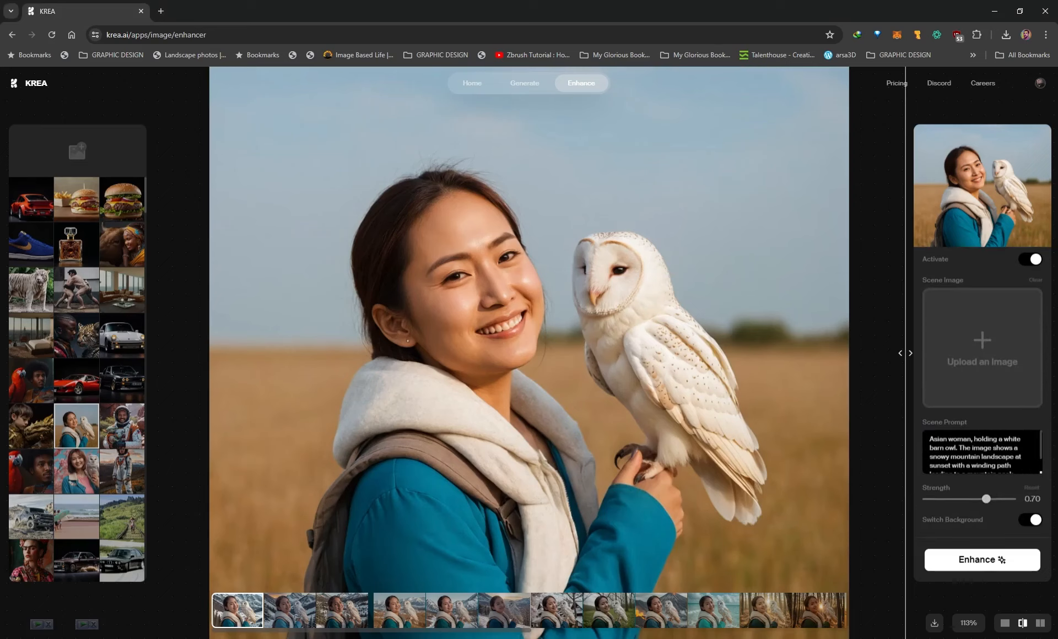
# Step: Open COMPARISON IMAGES copy2.jpg in Photos and compare the original image with the Strength 0.20 result
pyautogui.moveTo(0, 54); pyautogui.dragTo(562, 79)
pyautogui.doubleClick(521, 78)
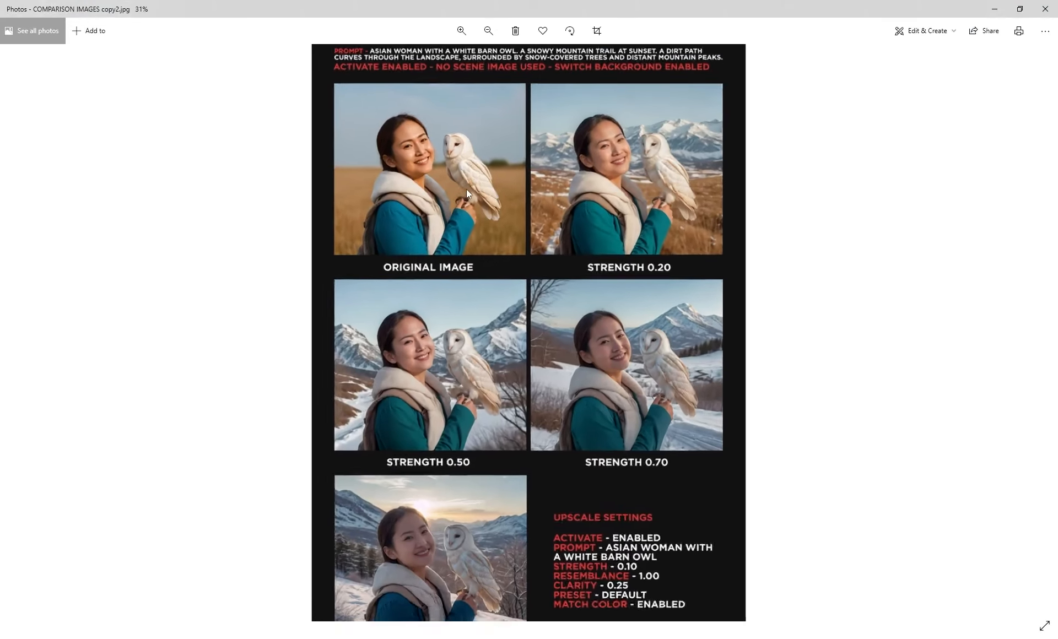
pyautogui.scroll(2, 466, 189)
pyautogui.moveTo(468, 196); pyautogui.dragTo(468, 254)
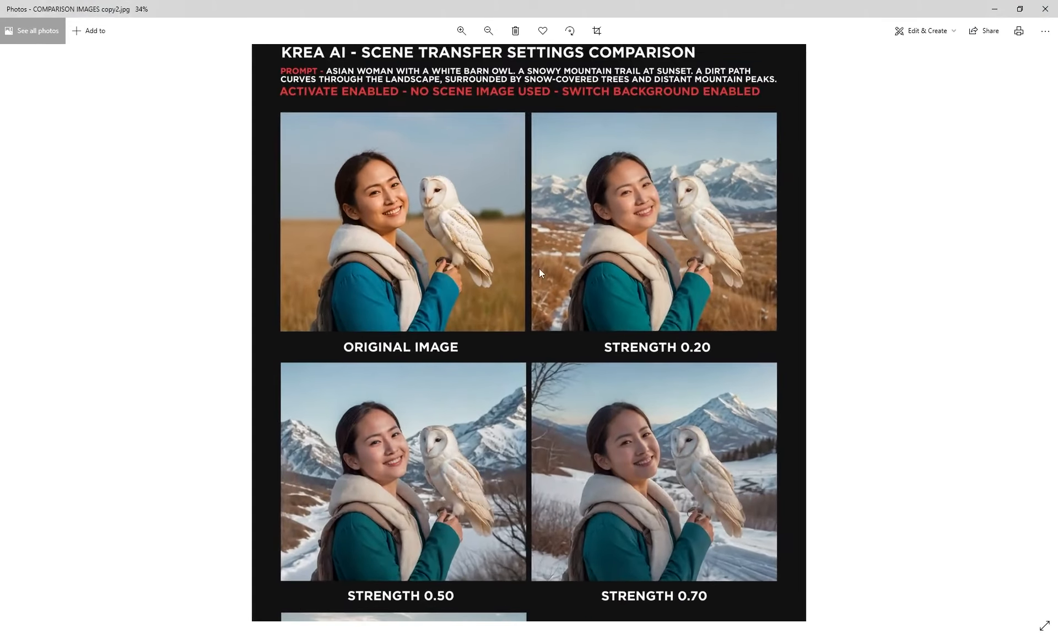
pyautogui.moveTo(539, 269); pyautogui.dragTo(492, 239)
pyautogui.scroll(1, 443, 278)
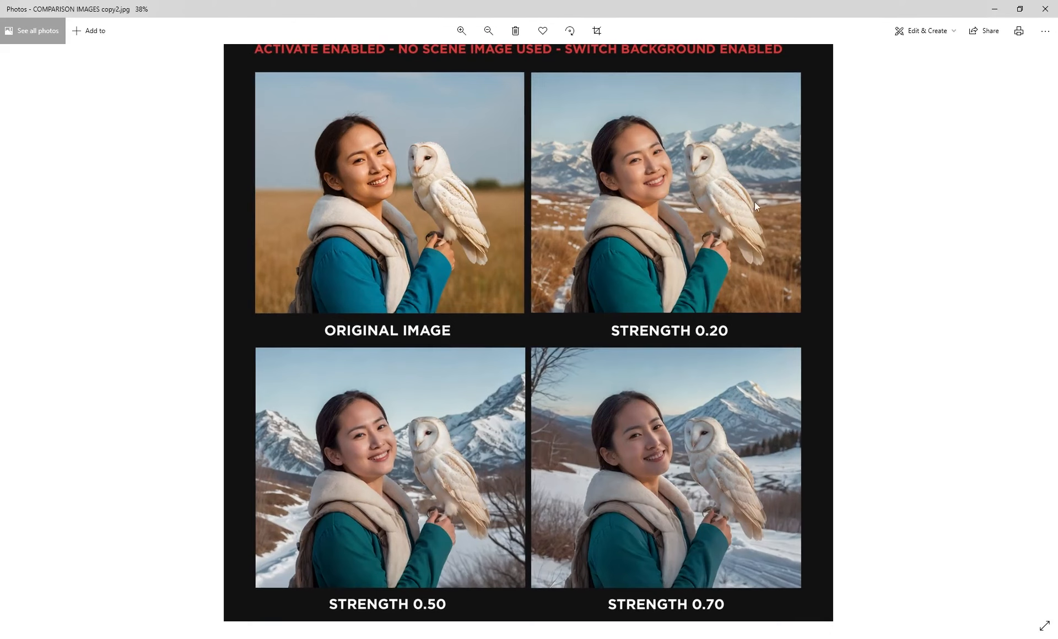
# Step: Compare the Strength 0.50 and 0.70 results with the original on the comparison sheet
pyautogui.moveTo(534, 393); pyautogui.dragTo(527, 217)
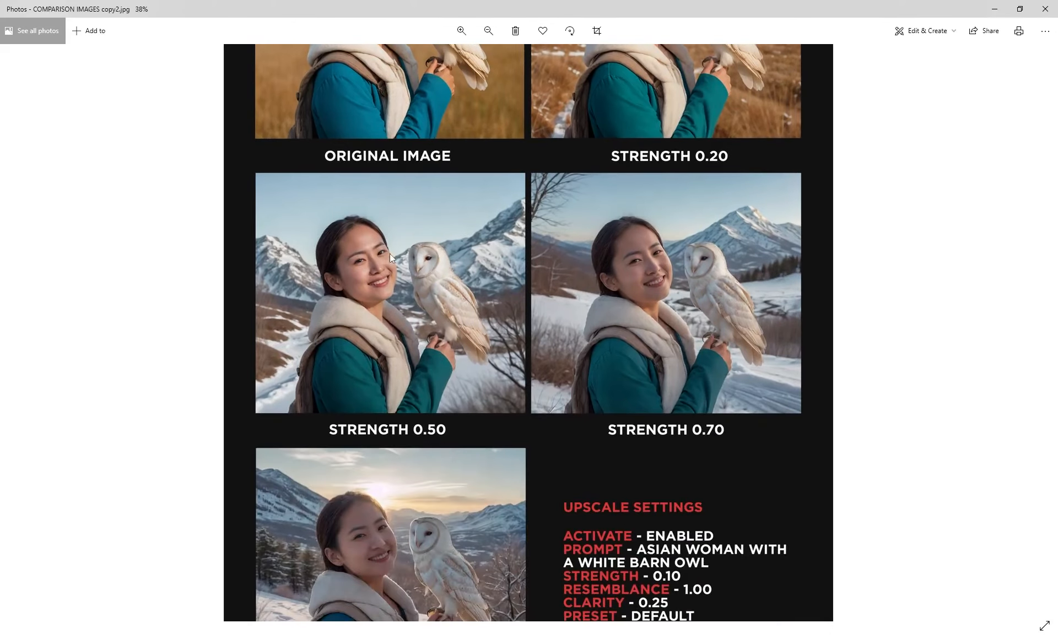
pyautogui.moveTo(411, 284); pyautogui.dragTo(411, 346)
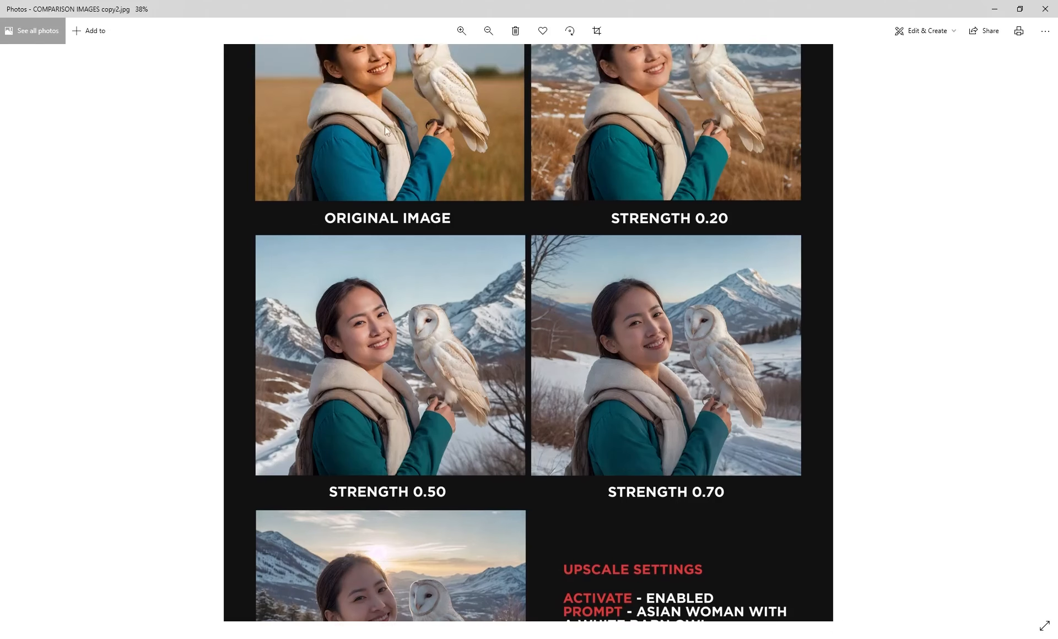
pyautogui.moveTo(509, 334); pyautogui.dragTo(512, 259)
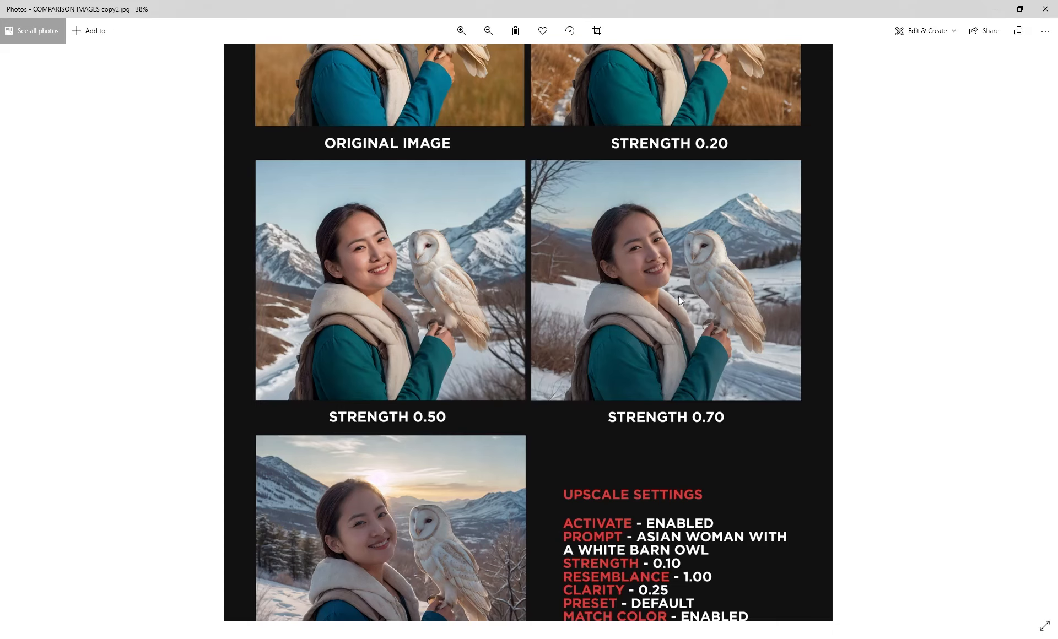
pyautogui.moveTo(635, 286); pyautogui.dragTo(639, 255)
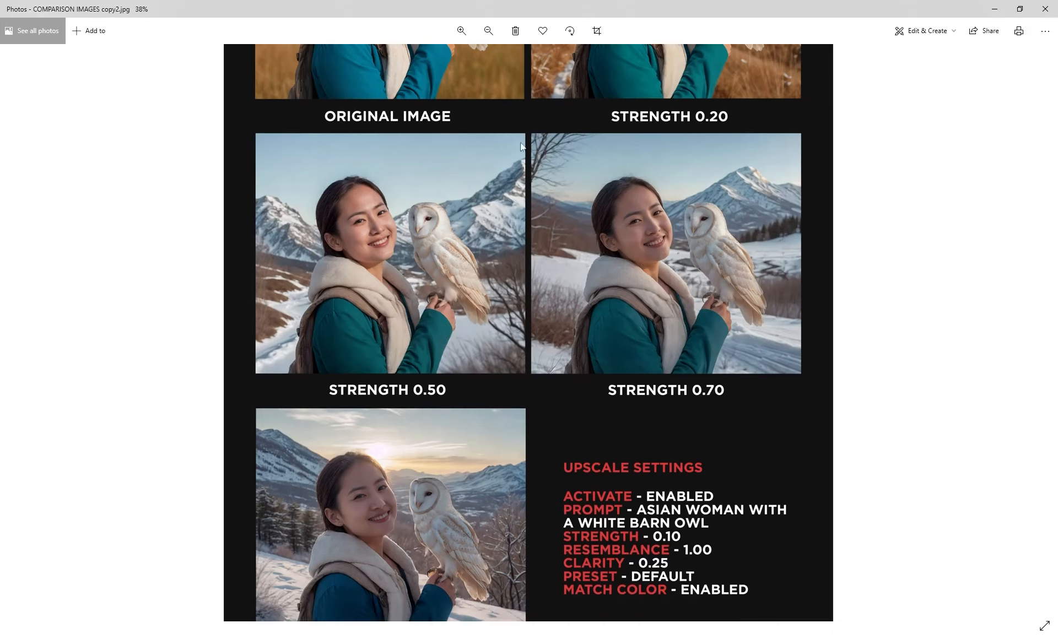
# Step: Examine the Strength 1.00 result up close along with the listed upscale settings, and view the whole comparison sheet
pyautogui.moveTo(631, 296); pyautogui.dragTo(588, 194)
pyautogui.moveTo(615, 241); pyautogui.dragTo(605, 205)
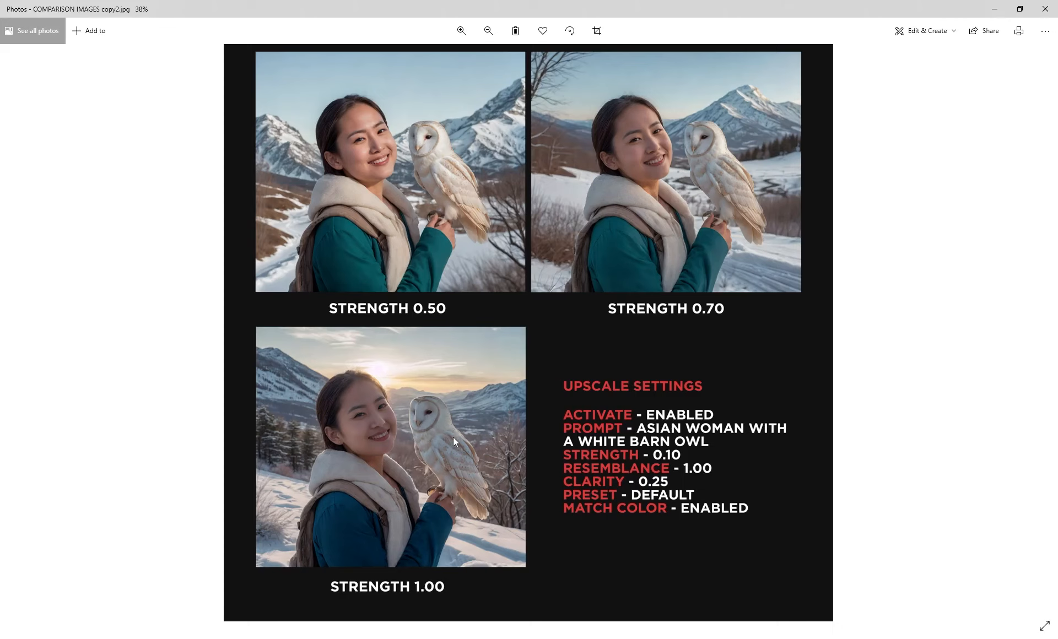
pyautogui.scroll(2, 398, 479)
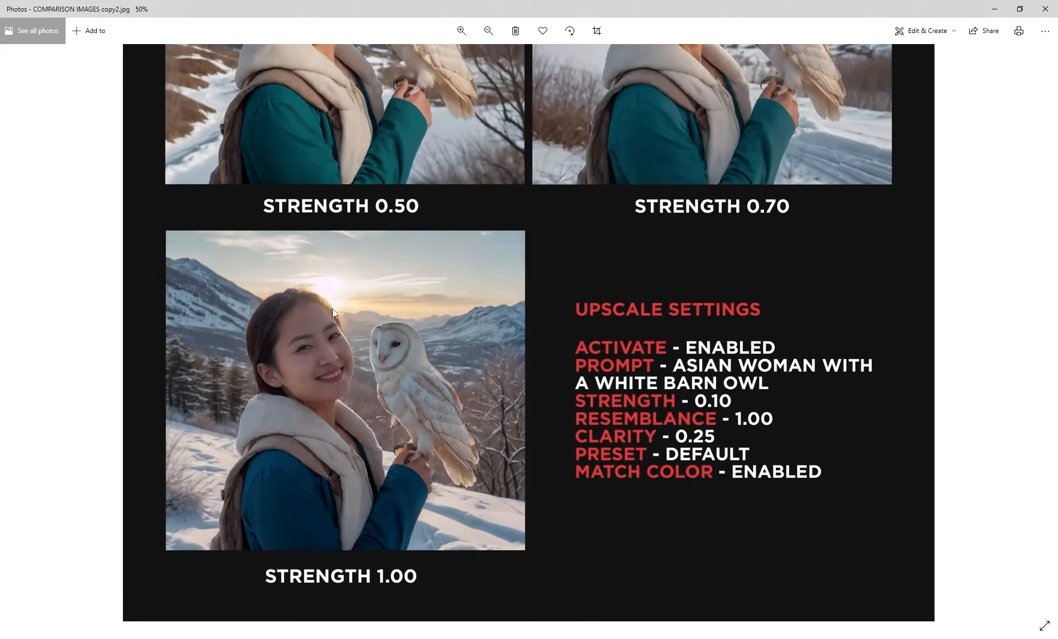
pyautogui.scroll(-2, 413, 325)
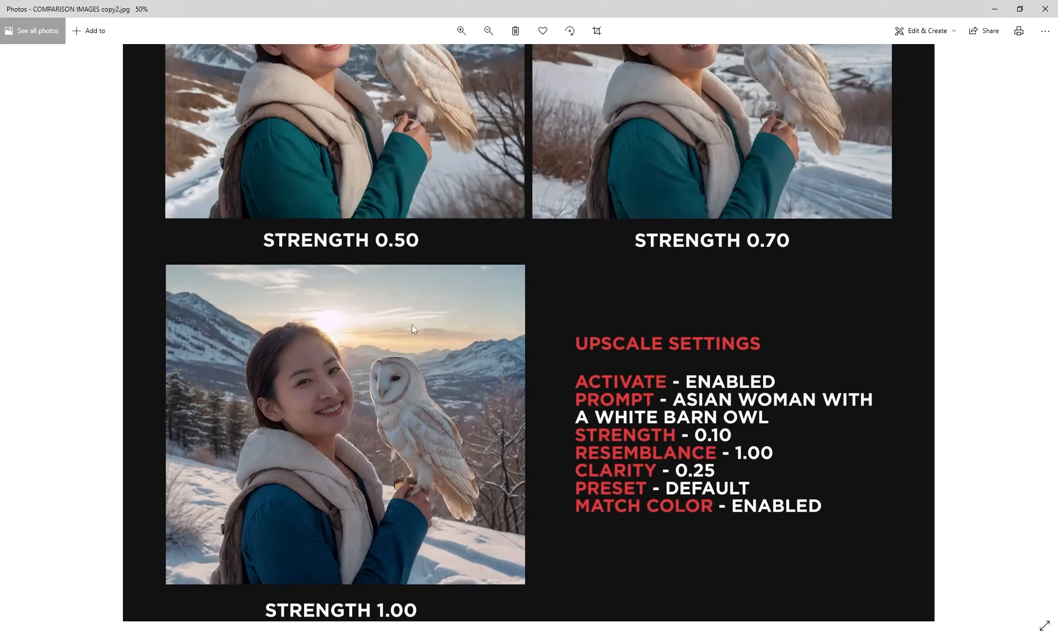
pyautogui.scroll(-2, 412, 321)
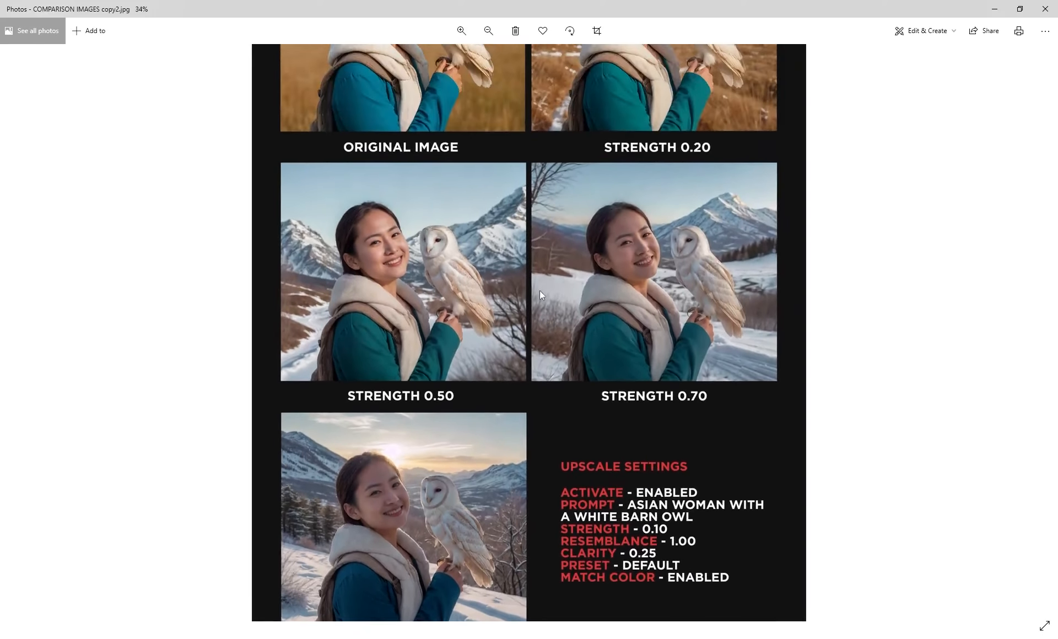
pyautogui.scroll(-1, 545, 279)
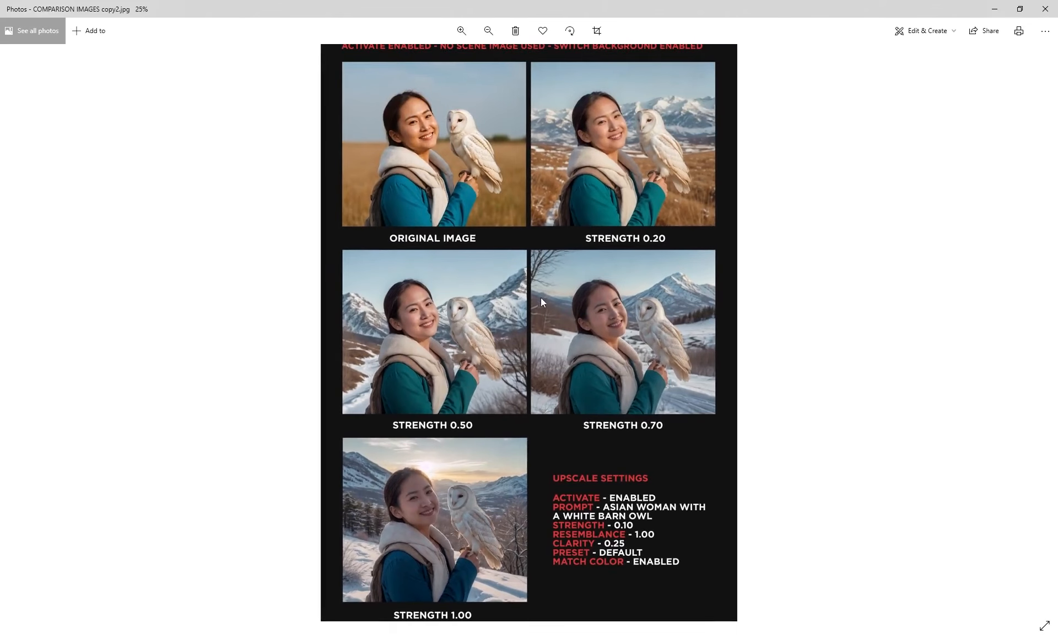
pyautogui.moveTo(541, 301); pyautogui.dragTo(542, 290)
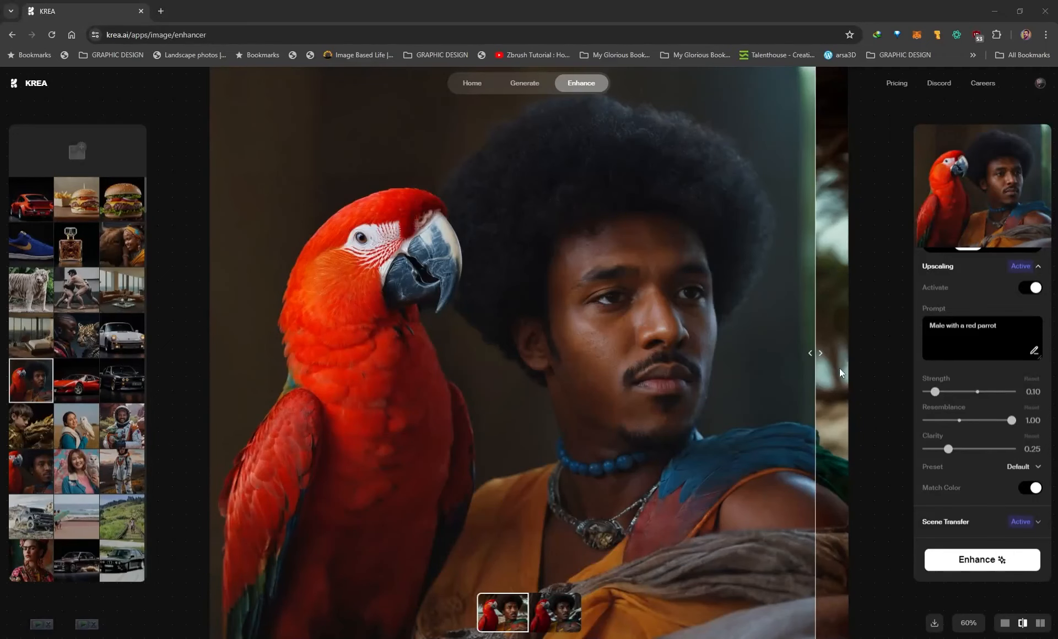
# Step: Switch back to Krea and compare the man-with-parrot and woman-and-owl photos with their scene-transferred versions
pyautogui.moveTo(819, 354); pyautogui.dragTo(148, 346)
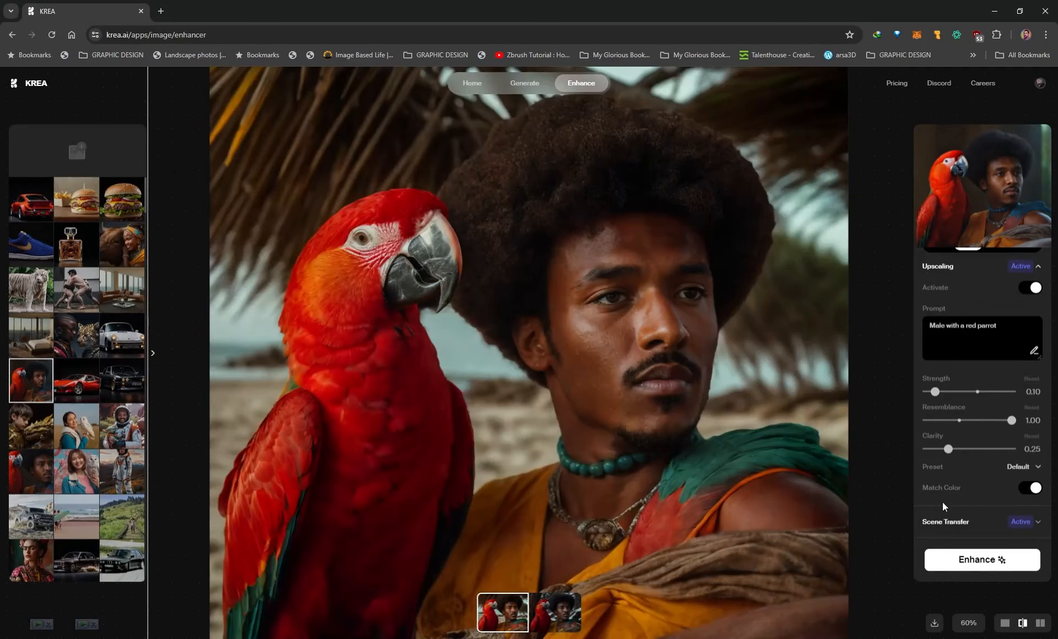
pyautogui.click(950, 519)
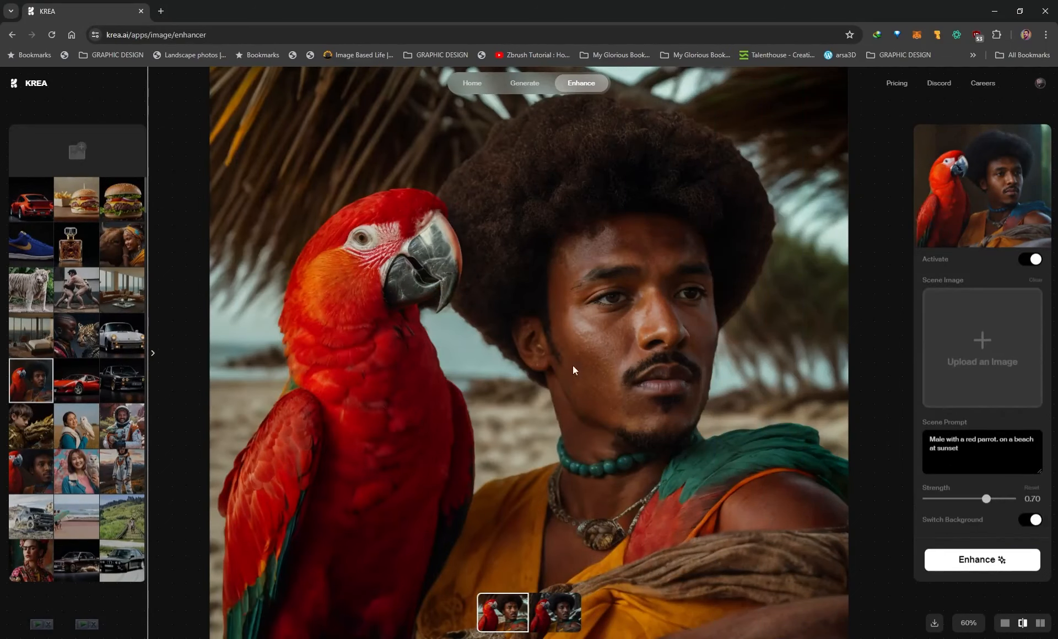
pyautogui.moveTo(429, 359); pyautogui.dragTo(188, 359)
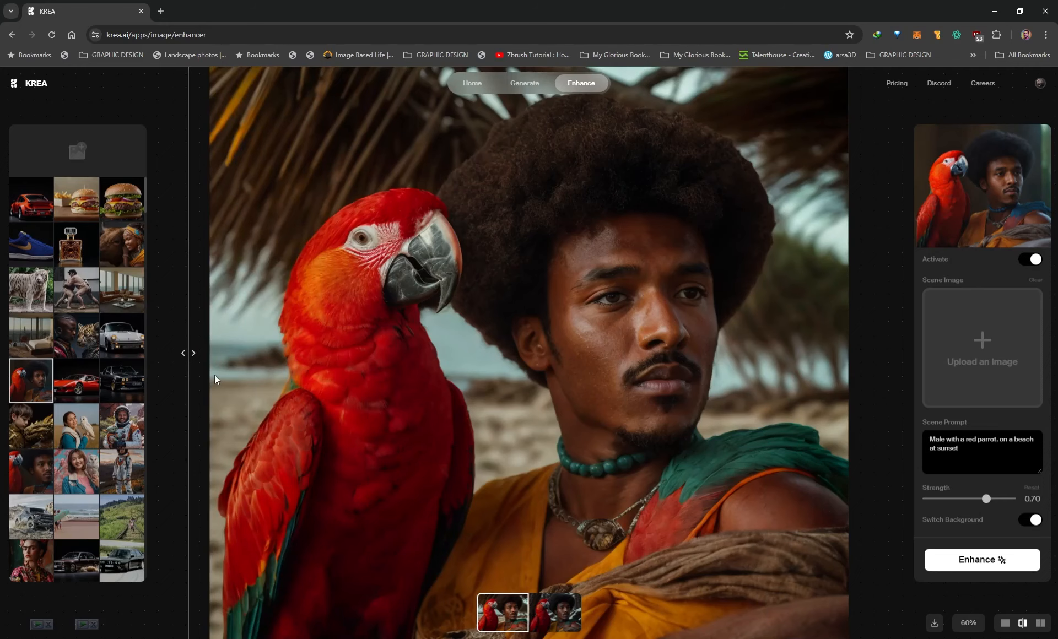
pyautogui.click(80, 428)
pyautogui.moveTo(478, 355); pyautogui.dragTo(268, 364)
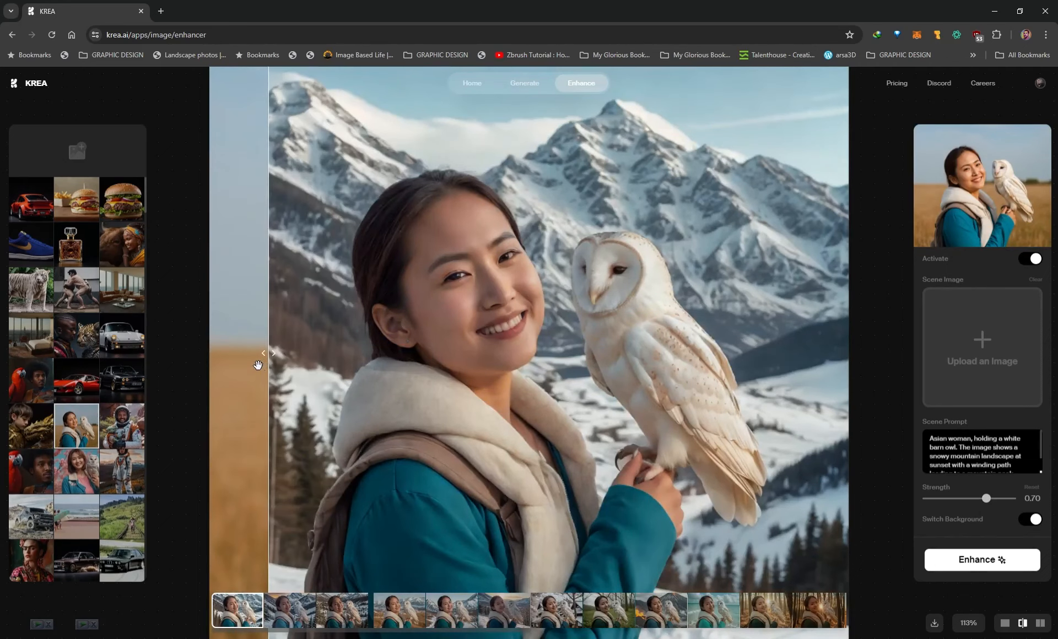
# Step: Open the full-body space suit photo, compare the original with its snowy version, and show its Upscaling settings
pyautogui.click(122, 471)
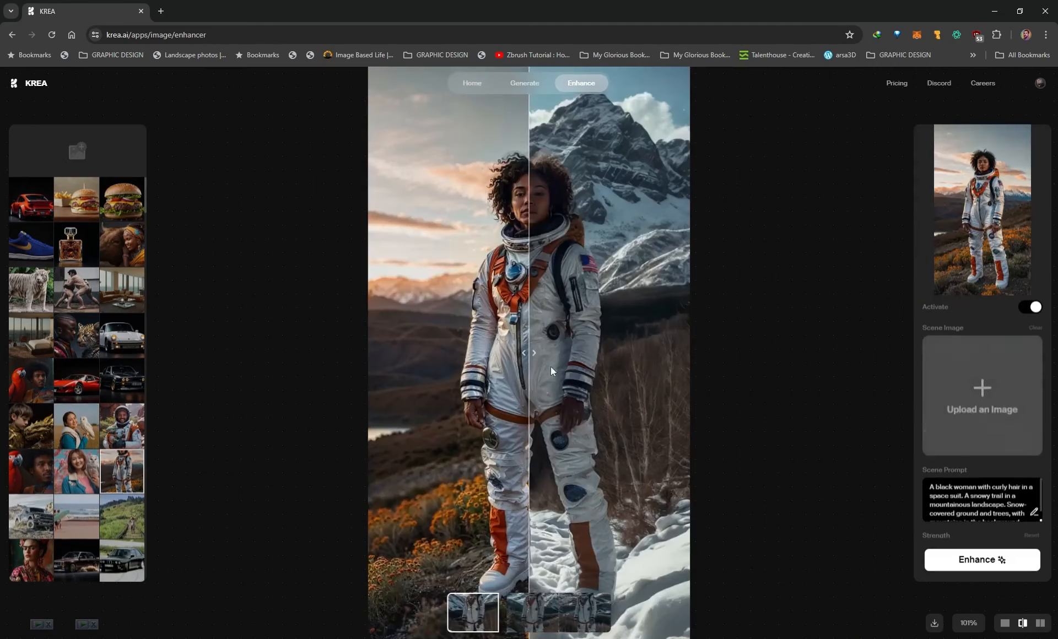
pyautogui.moveTo(533, 355); pyautogui.dragTo(698, 356)
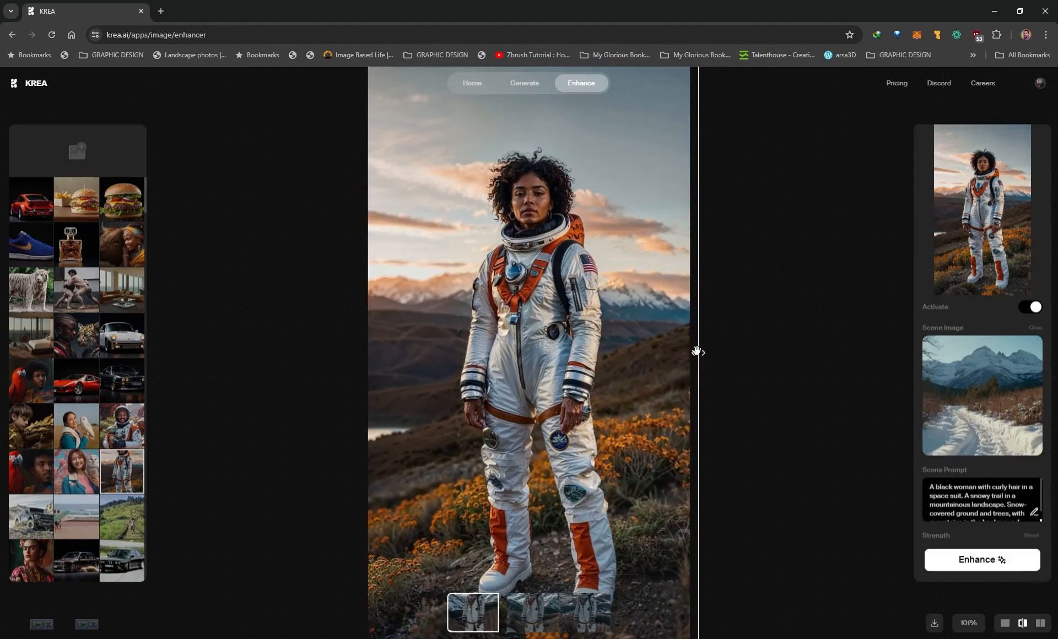
pyautogui.scroll(2, 985, 336)
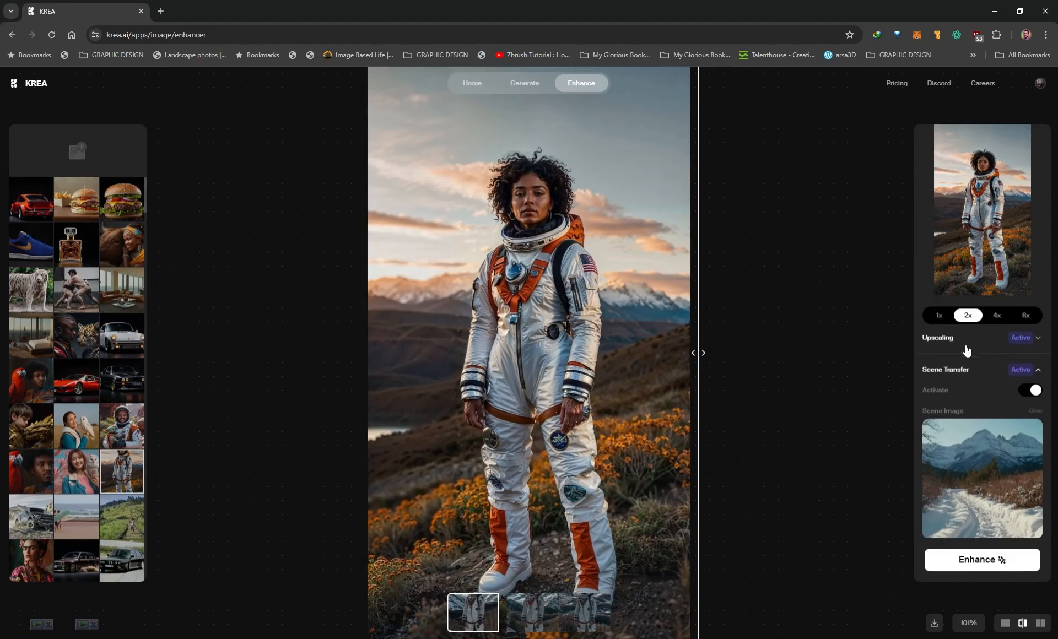
pyautogui.click(955, 346)
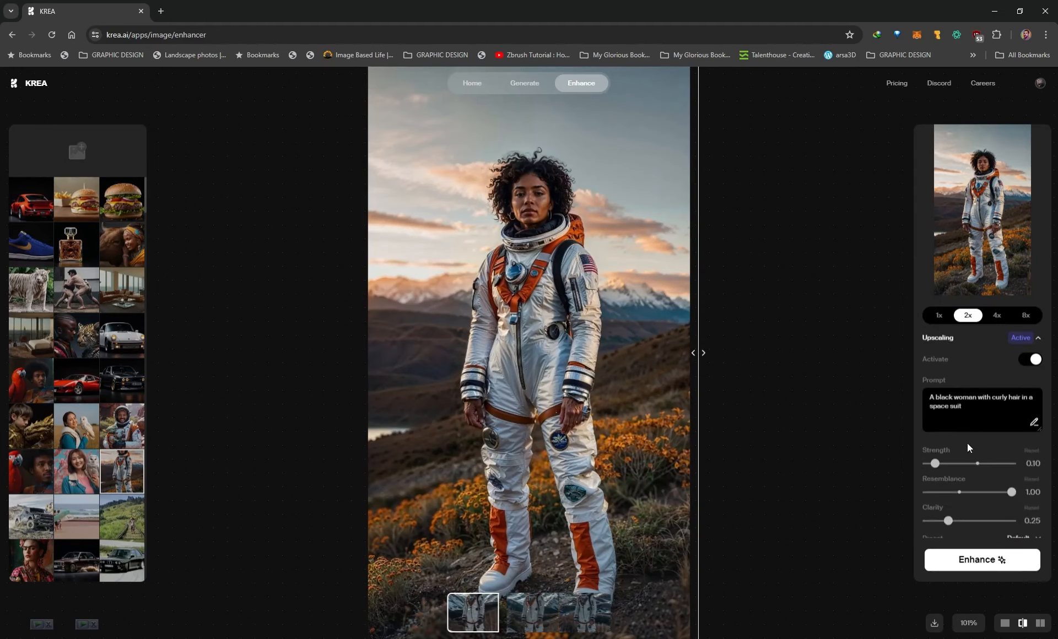
# Step: Review the space suit photo's Upscaling prompt and sliders alongside the full original image
pyautogui.scroll(-2, 967, 442)
pyautogui.moveTo(710, 351)
pyautogui.mouseDown()
pyautogui.moveTo(337, 349)
pyautogui.moveTo(698, 349)
pyautogui.mouseUp()
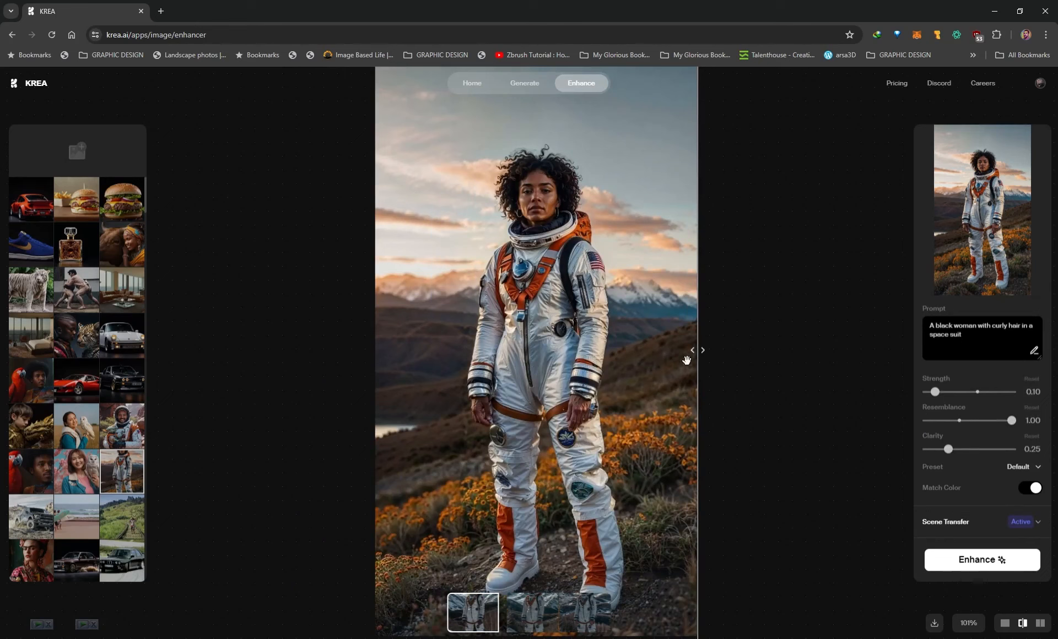
pyautogui.moveTo(698, 350)
pyautogui.mouseDown()
pyautogui.moveTo(519, 351)
pyautogui.moveTo(342, 328)
pyautogui.moveTo(368, 349)
pyautogui.moveTo(876, 349)
pyautogui.moveTo(370, 314)
pyautogui.moveTo(724, 343)
pyautogui.moveTo(708, 337)
pyautogui.mouseUp()
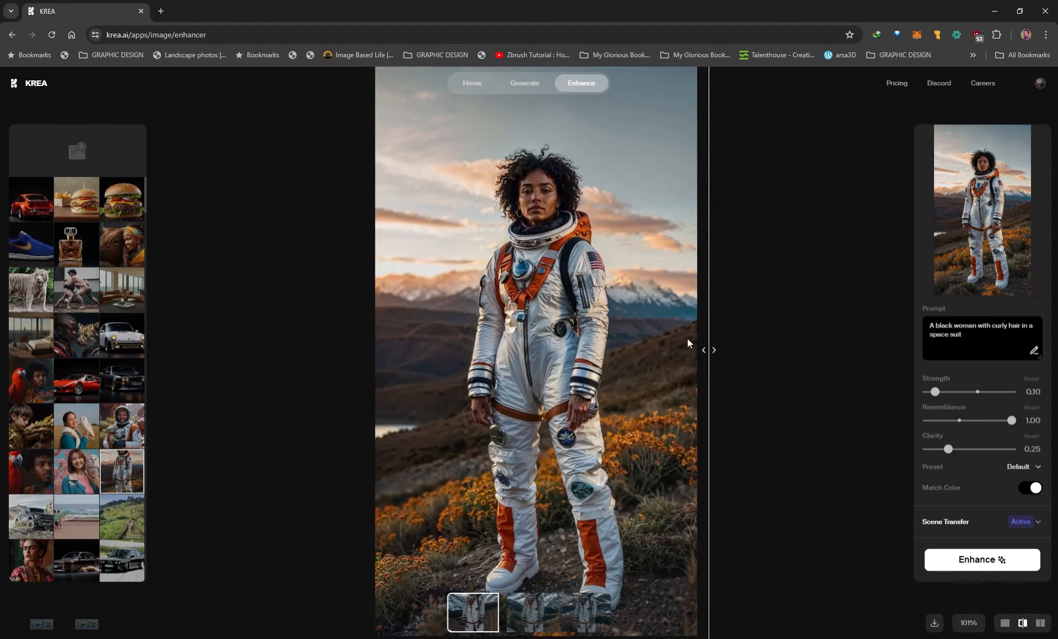
pyautogui.moveTo(702, 347)
pyautogui.mouseDown()
pyautogui.moveTo(609, 355)
pyautogui.moveTo(320, 314)
pyautogui.moveTo(725, 343)
pyautogui.moveTo(700, 341)
pyautogui.mouseUp()
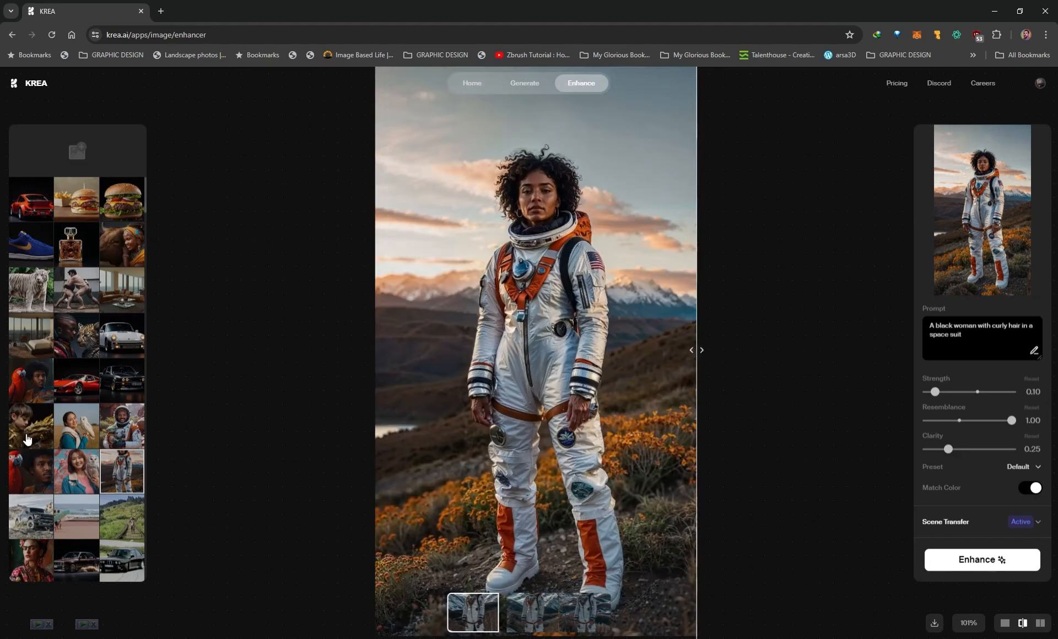
# Step: Revisit the woman-and-owl photo, the man-with-parrot photo and the boy's photo below it in the image history
pyautogui.click(76, 426)
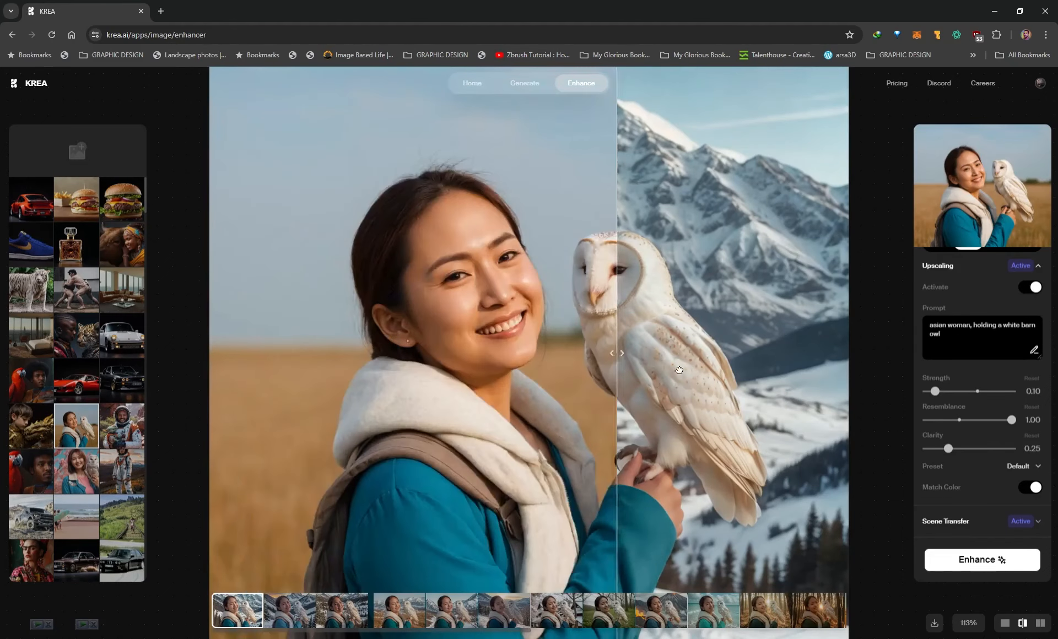
pyautogui.click(41, 393)
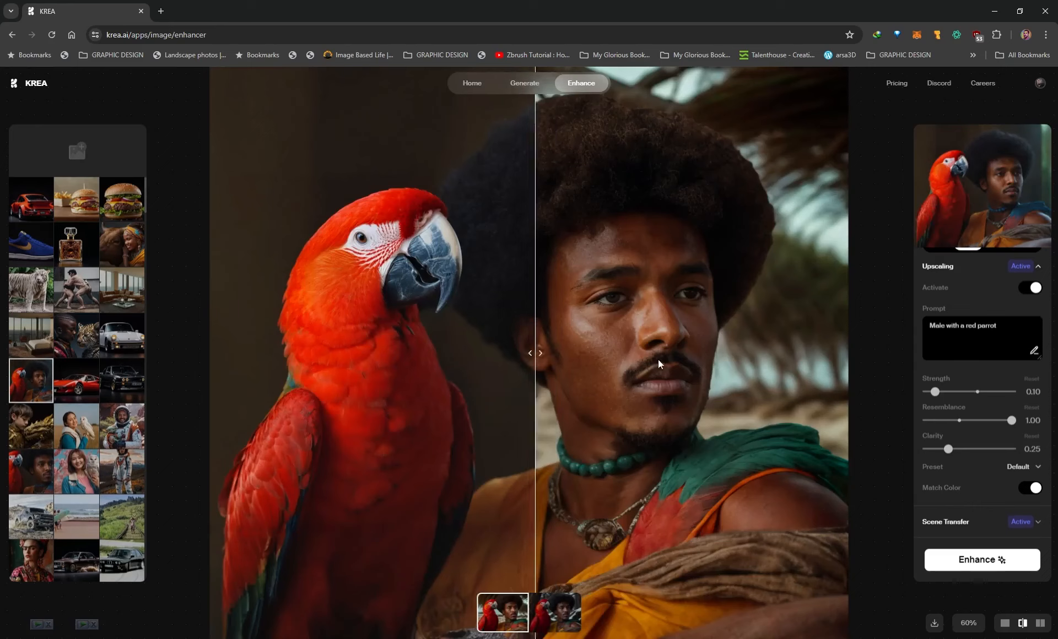
pyautogui.click(31, 426)
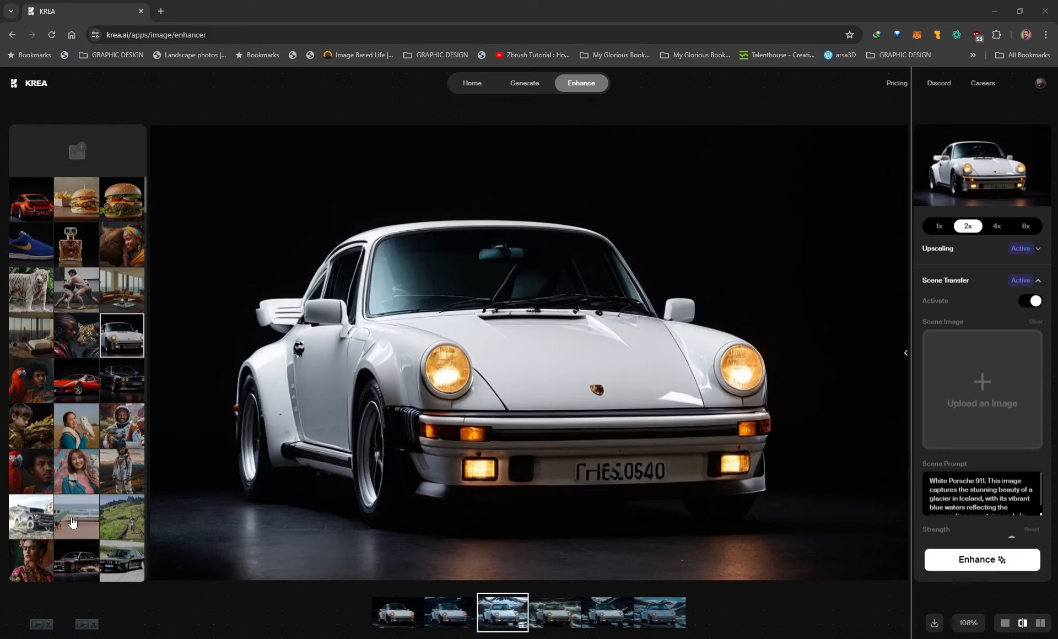
# Step: Show the white Porsche 911's Upscaling settings and highlight its prompt text
pyautogui.click(935, 250)
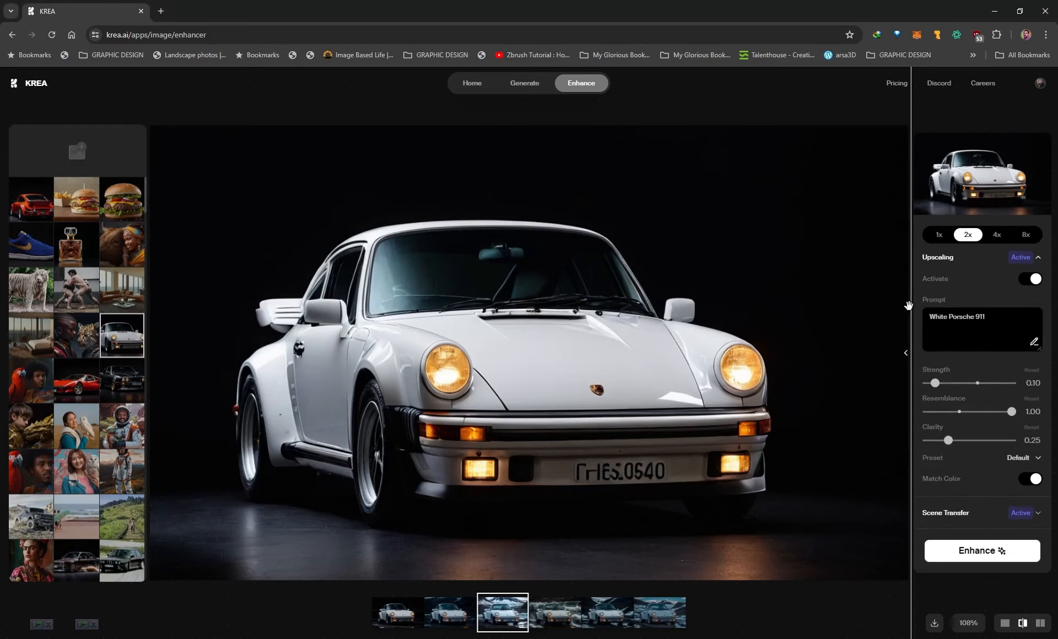
pyautogui.click(985, 329)
pyautogui.hotkey('ctrl', 'a')
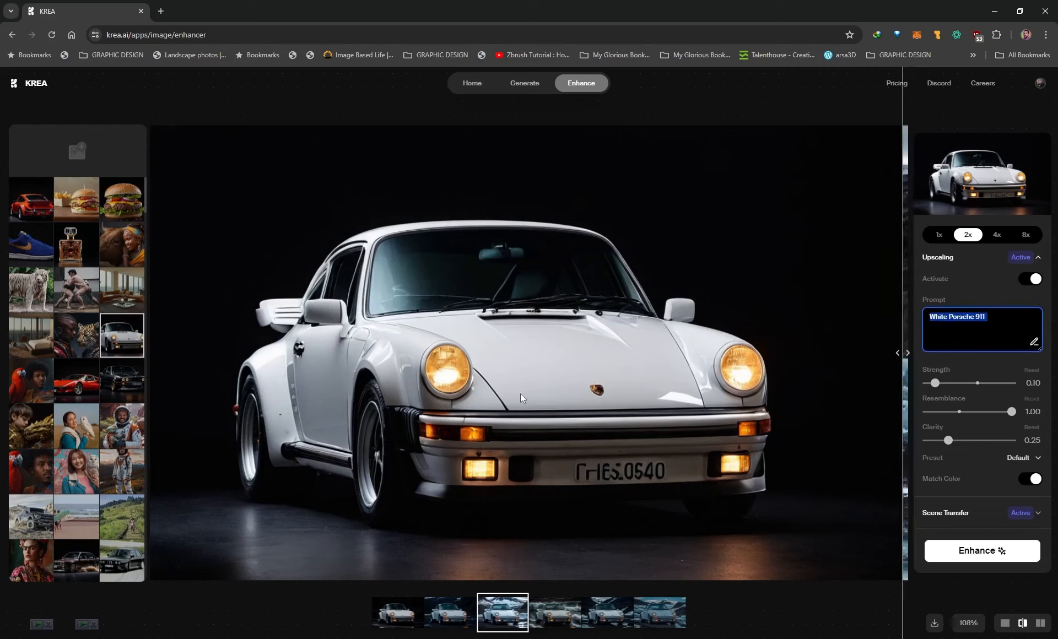
# Step: Review the Porsche's Scene Transfer prompt, Strength and Switch Background settings, and compare the original with its glacier version
pyautogui.click(941, 515)
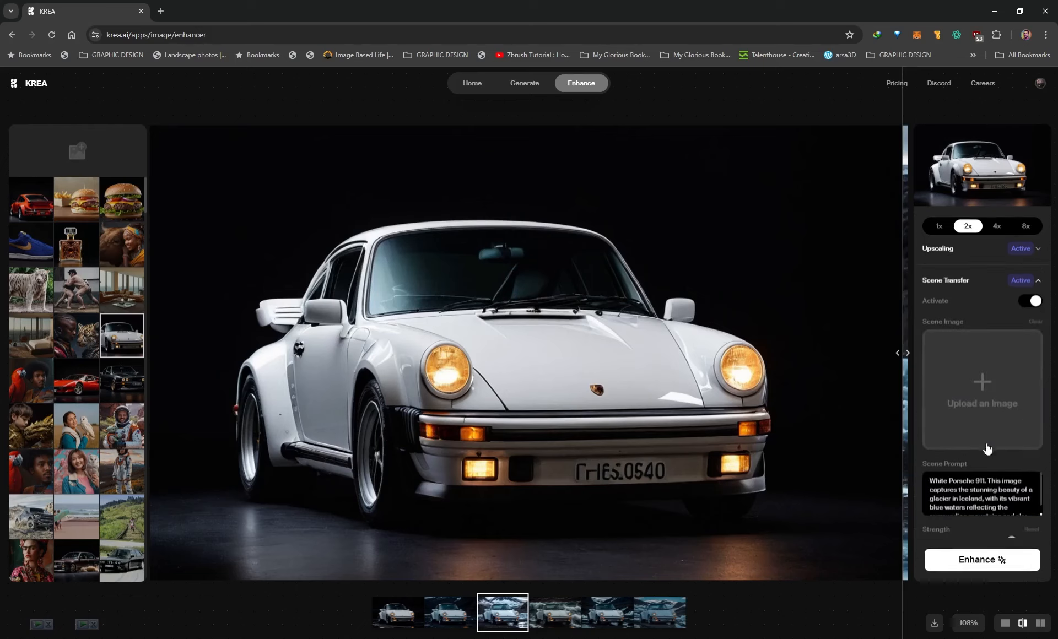
pyautogui.scroll(-1, 992, 490)
pyautogui.scroll(1, 993, 490)
pyautogui.moveTo(987, 481); pyautogui.dragTo(924, 484)
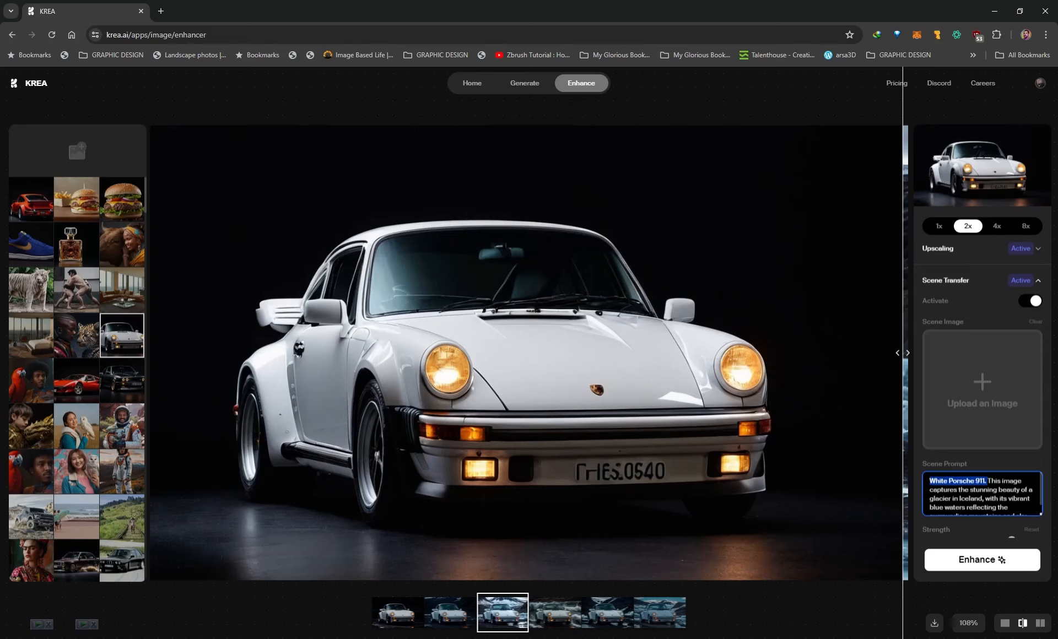
pyautogui.moveTo(988, 481); pyautogui.dragTo(1018, 519)
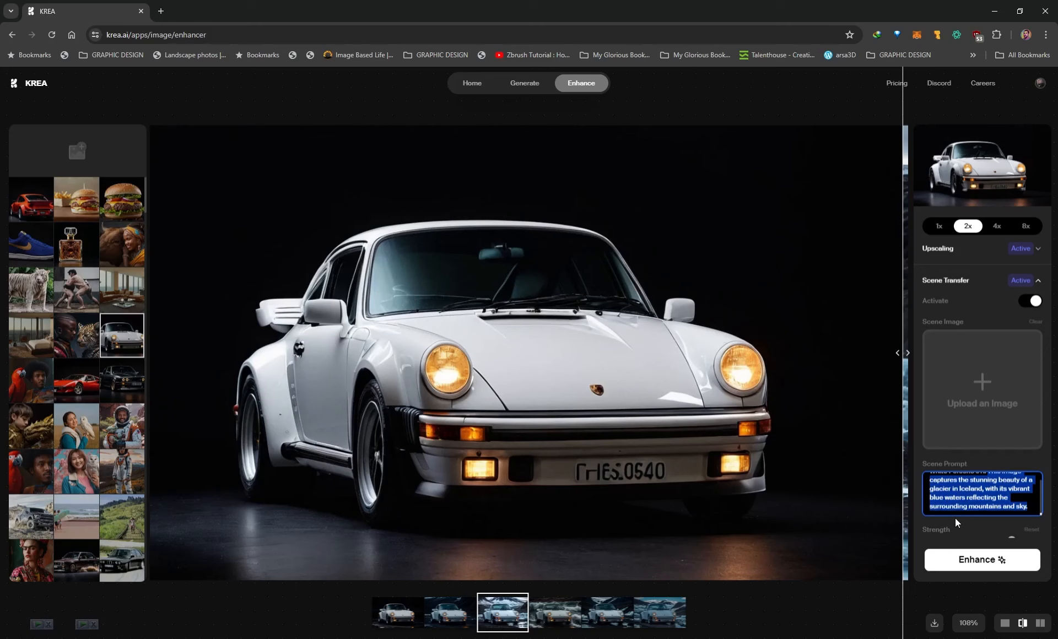
pyautogui.scroll(-1, 956, 523)
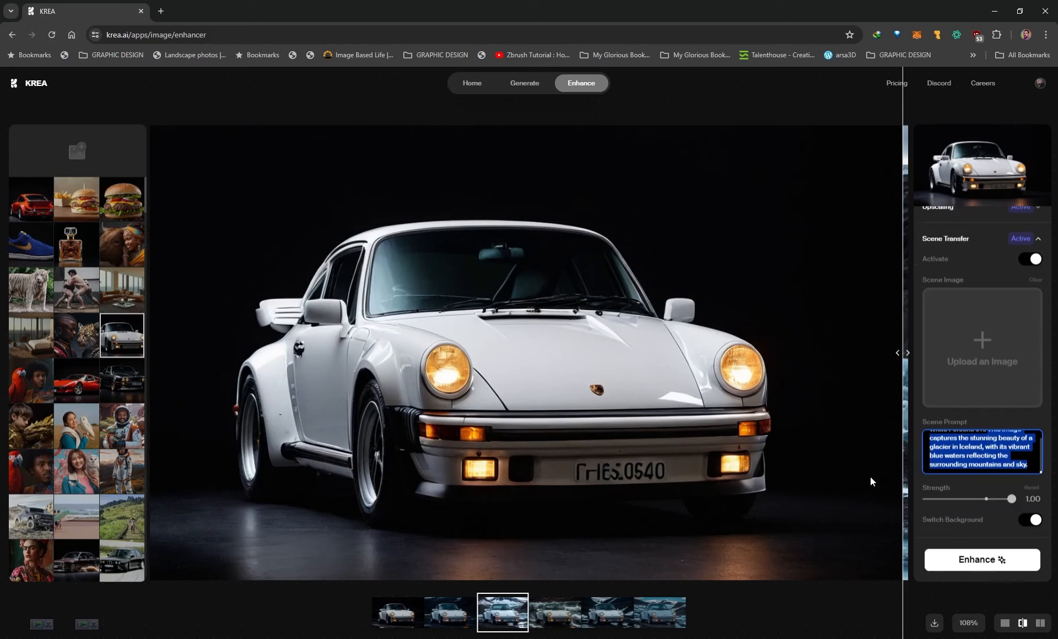
pyautogui.moveTo(902, 353); pyautogui.dragTo(584, 358)
pyautogui.moveTo(761, 357); pyautogui.dragTo(147, 385)
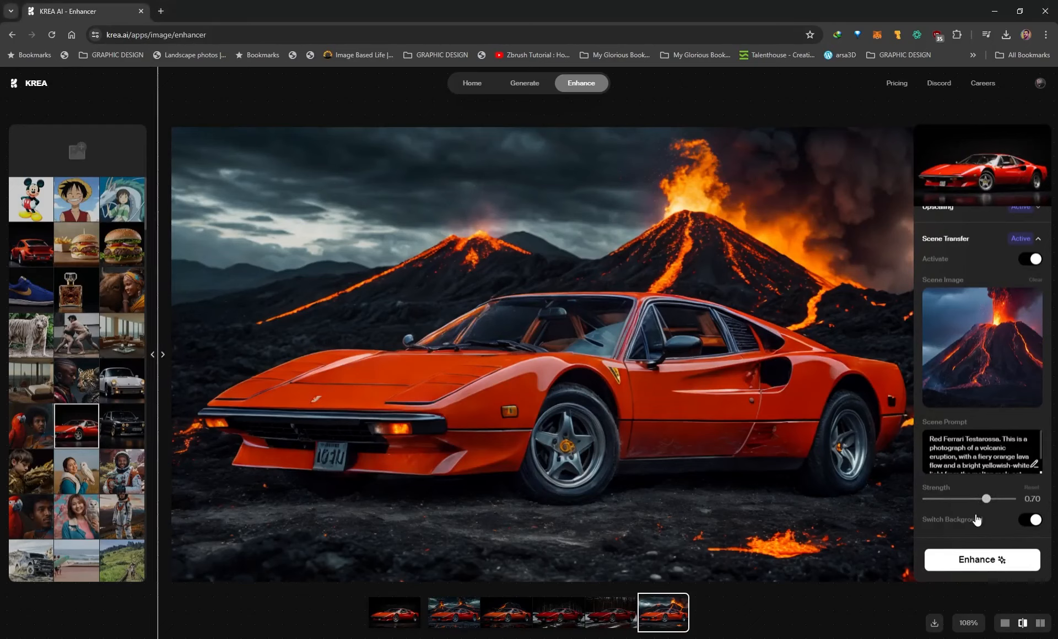
# Step: Compare the original red Ferrari with its Strength 0.70 volcano results, first with Switch Background on, then with it off
pyautogui.click(164, 356)
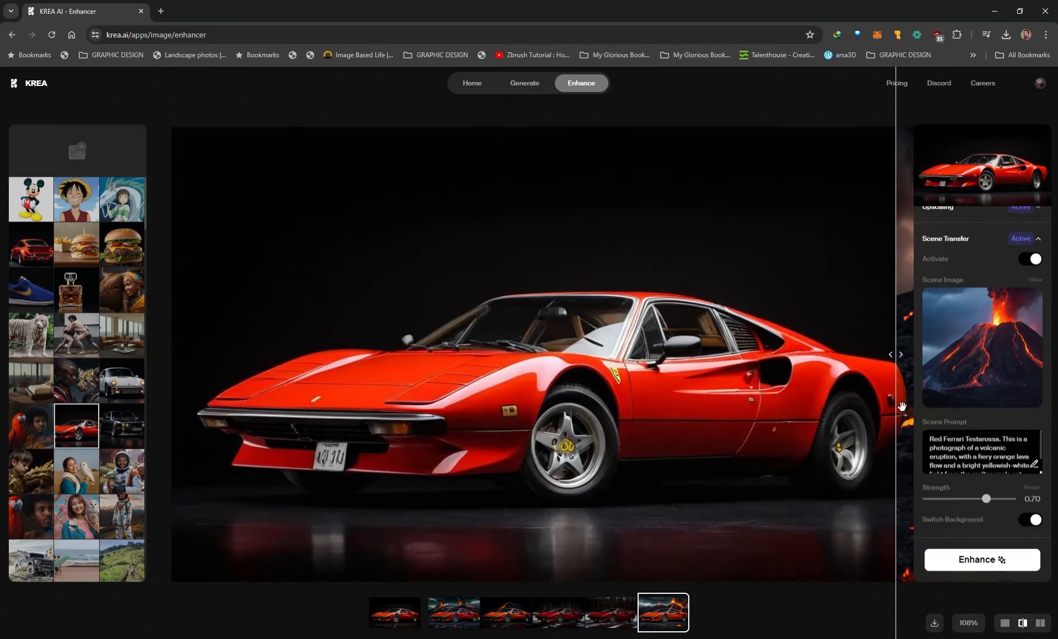
pyautogui.click(895, 356)
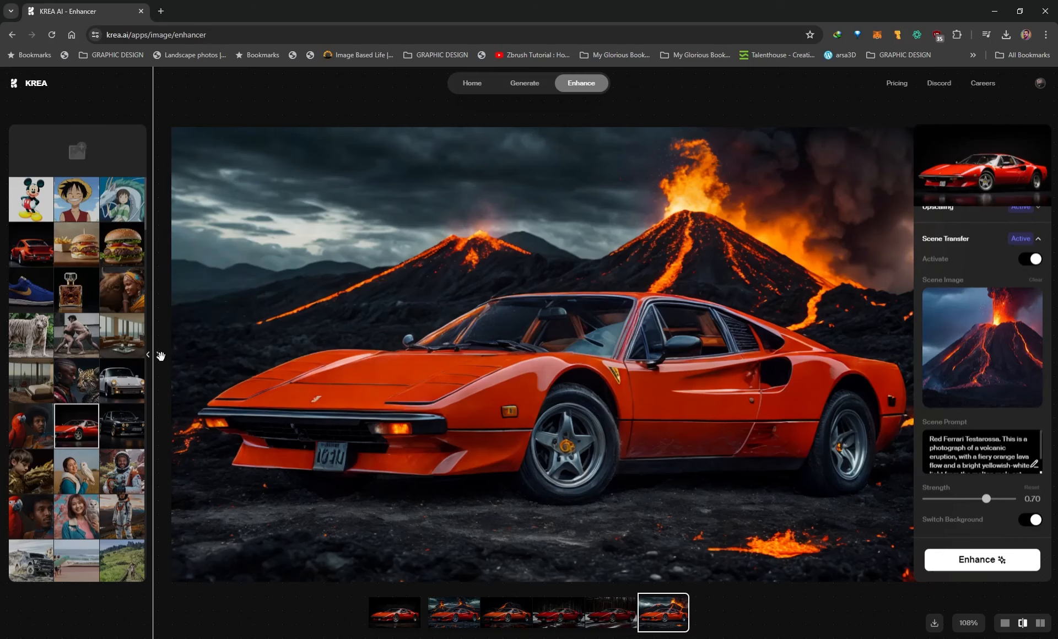
pyautogui.click(506, 612)
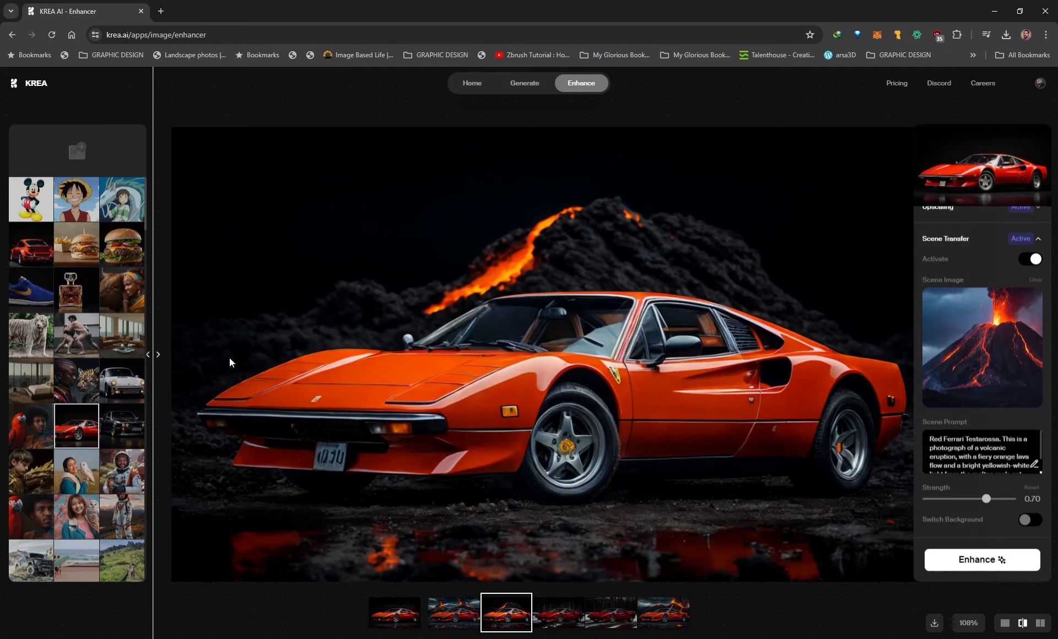
pyautogui.moveTo(153, 361); pyautogui.dragTo(819, 379)
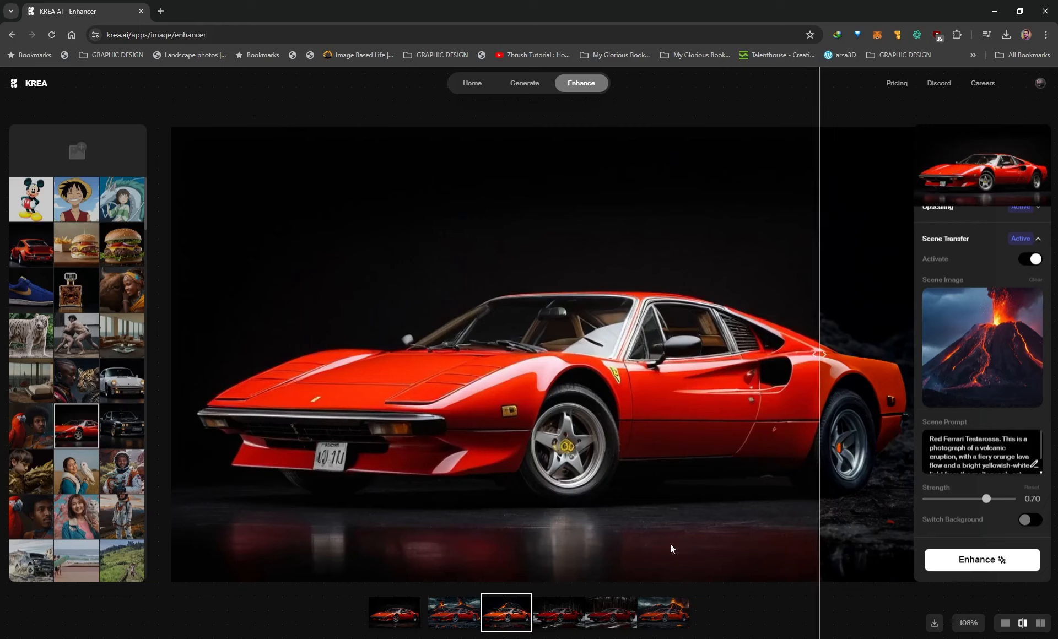
pyautogui.moveTo(823, 364); pyautogui.dragTo(174, 362)
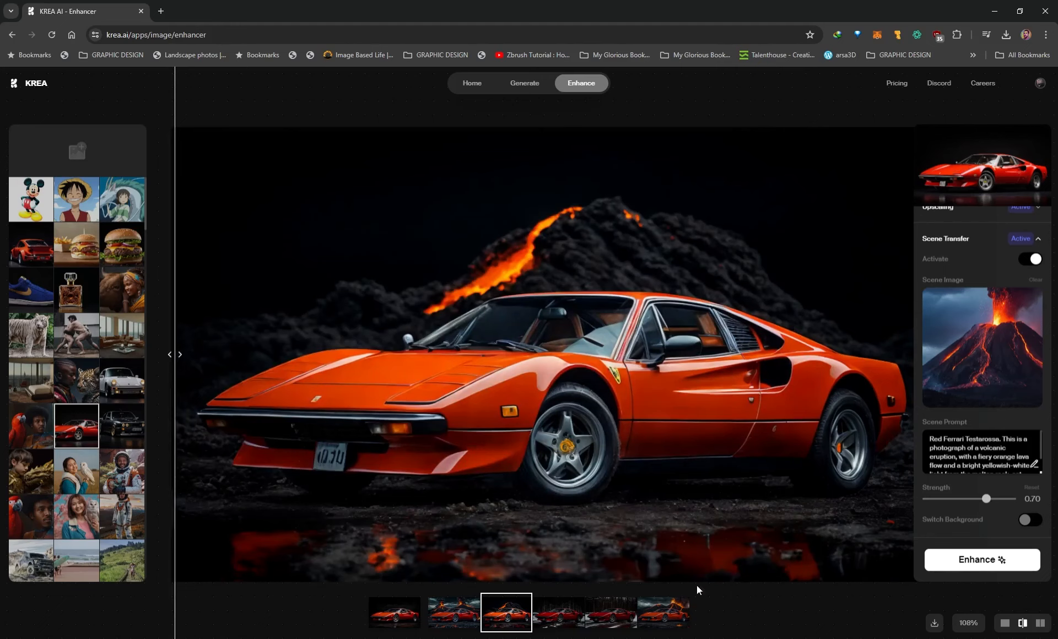
# Step: Alternate between the Ferrari's two Strength 0.70 results and view the Strength 0.40 result with Switch Background off
pyautogui.click(661, 611)
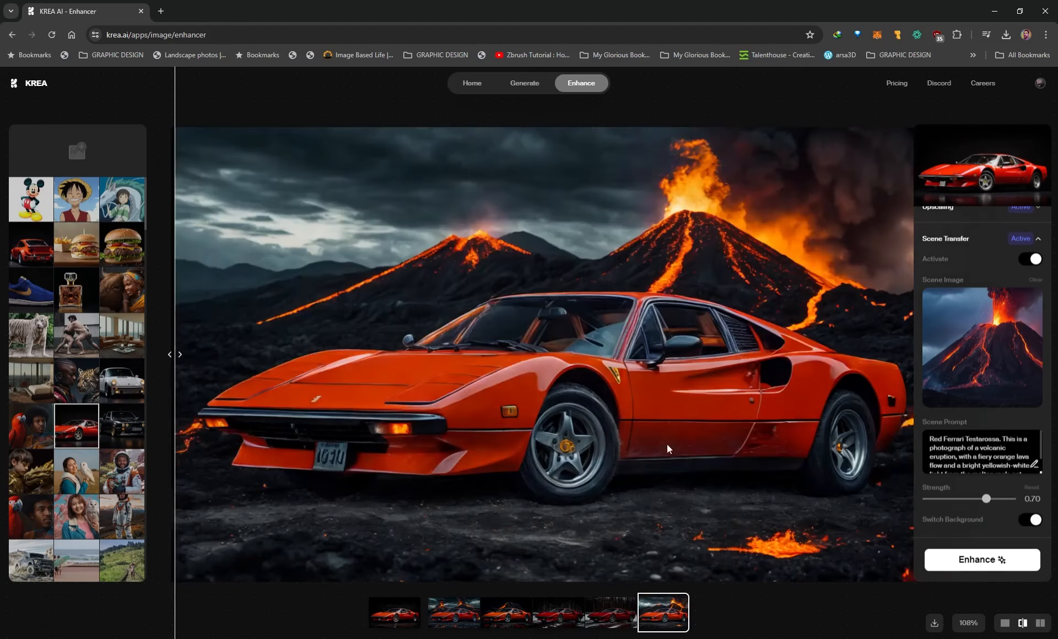
pyautogui.click(504, 614)
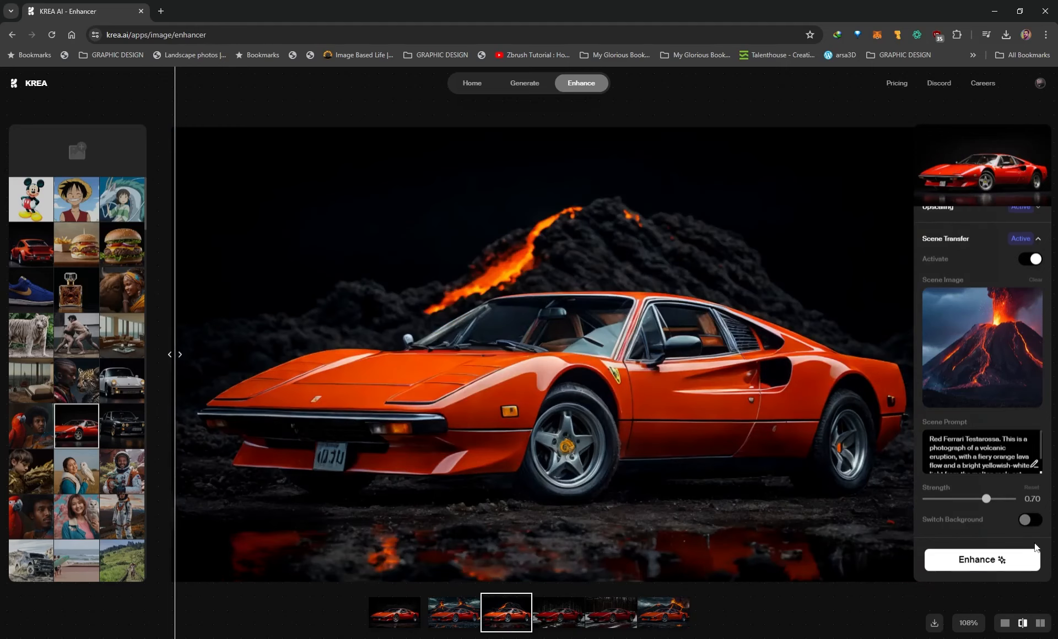
pyautogui.click(397, 612)
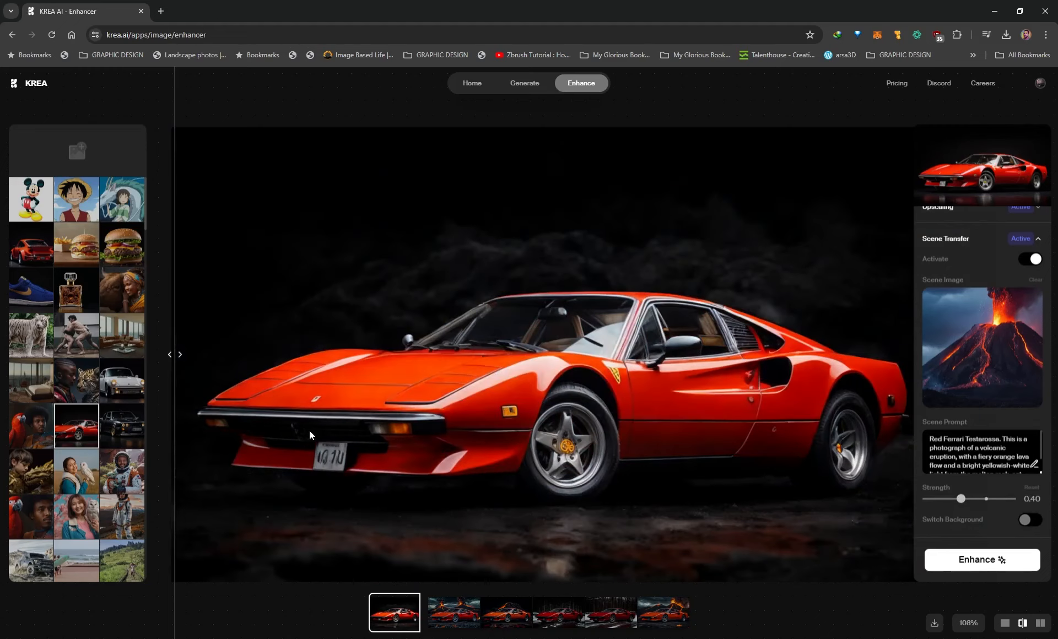
pyautogui.moveTo(175, 359)
pyautogui.mouseDown()
pyautogui.moveTo(880, 361)
pyautogui.moveTo(500, 364)
pyautogui.moveTo(140, 385)
pyautogui.moveTo(772, 386)
pyautogui.moveTo(172, 389)
pyautogui.moveTo(177, 358)
pyautogui.moveTo(760, 363)
pyautogui.moveTo(166, 366)
pyautogui.mouseUp()
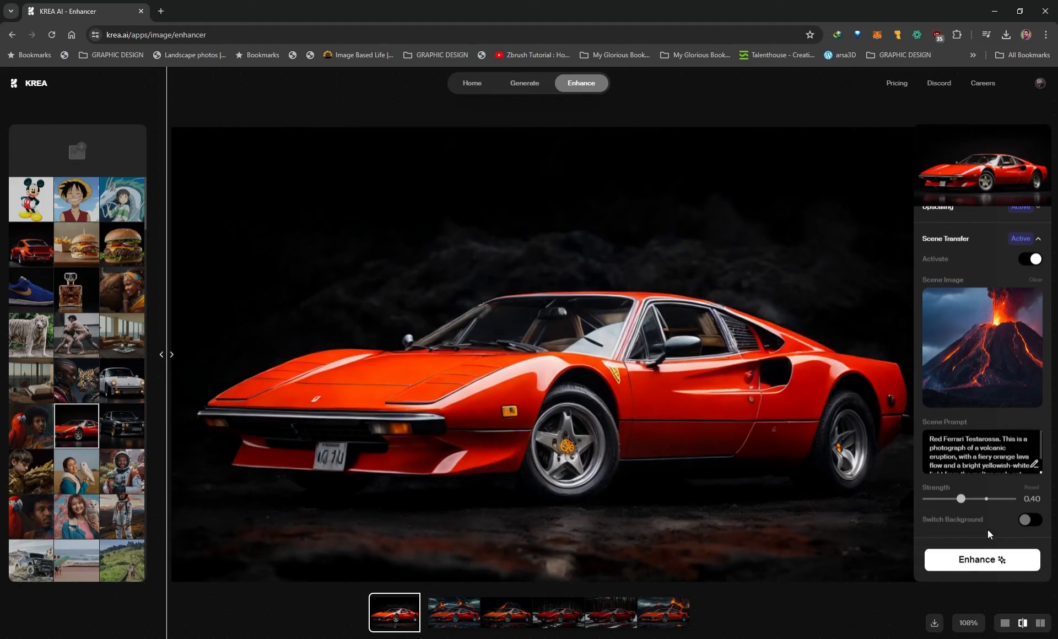
# Step: Go through the Ferrari's background-switched result and both results without Switch Background once more
pyautogui.click(676, 609)
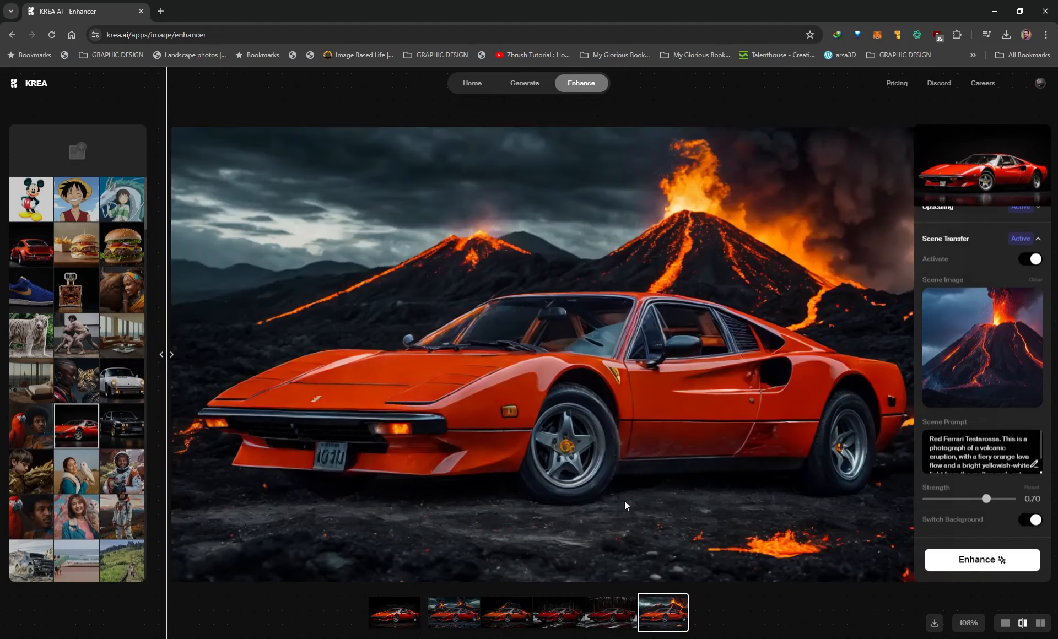
pyautogui.click(504, 613)
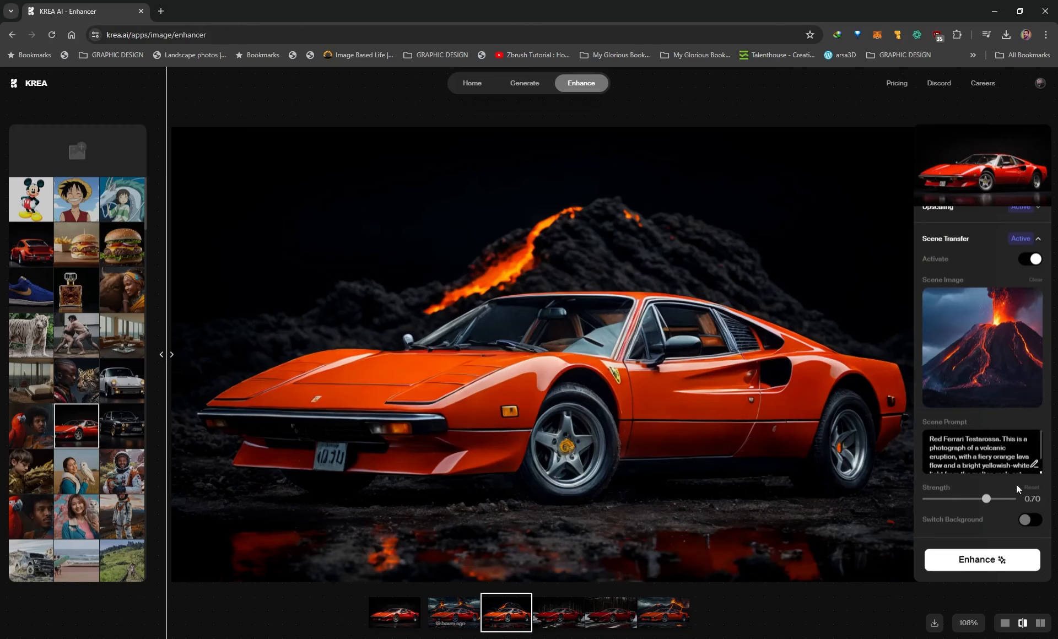
pyautogui.click(402, 615)
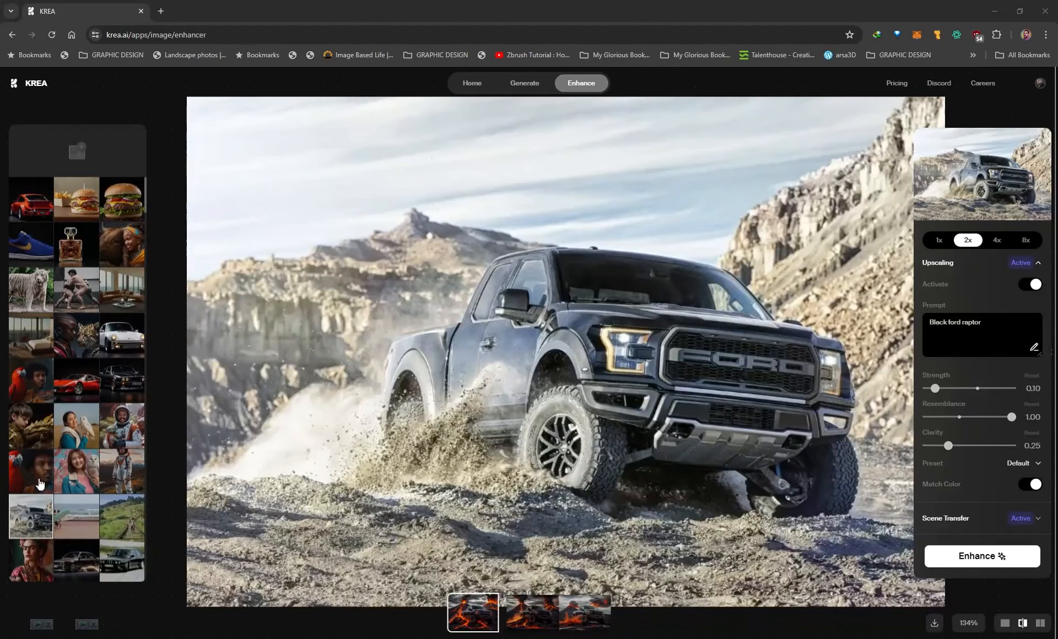
# Step: Open the Ford Raptor photo, show its full original, and highlight the "Black ford raptor" prompt in its Upscaling settings
pyautogui.click(41, 516)
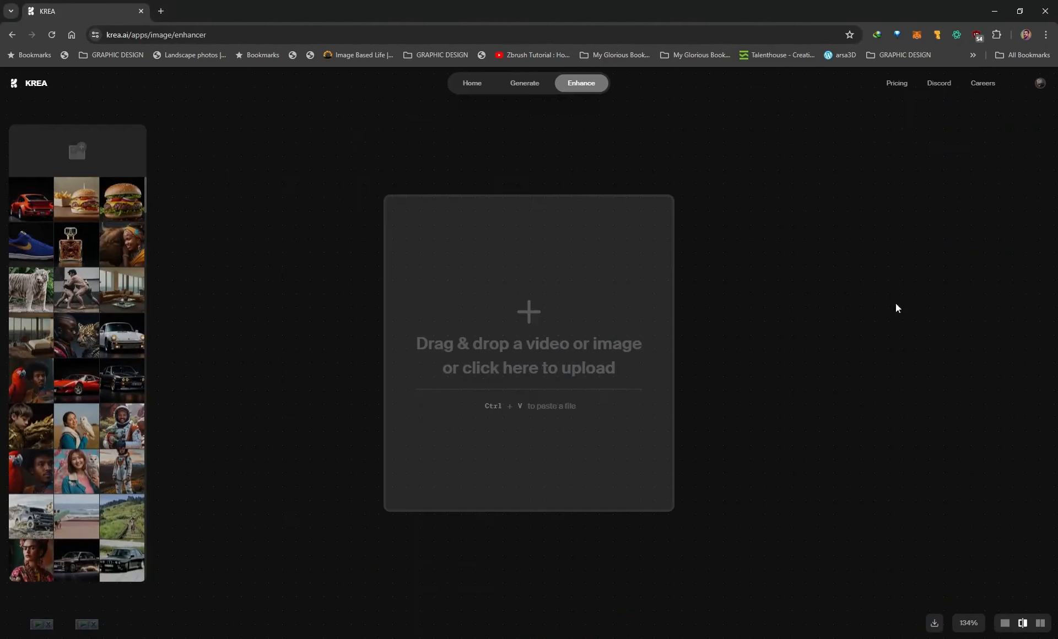
pyautogui.click(40, 512)
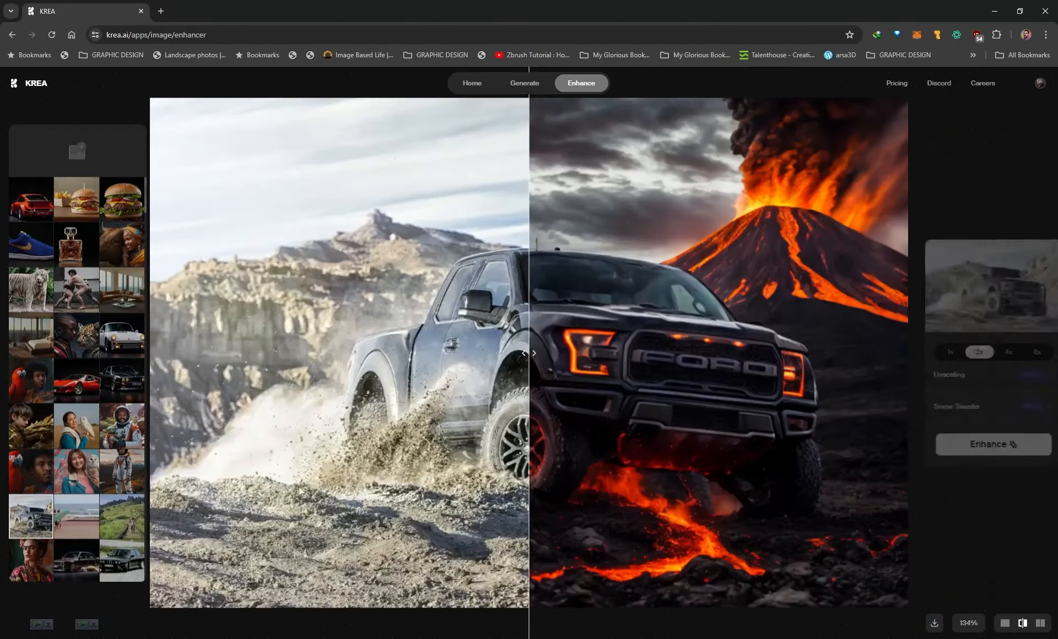
pyautogui.moveTo(534, 352); pyautogui.dragTo(898, 351)
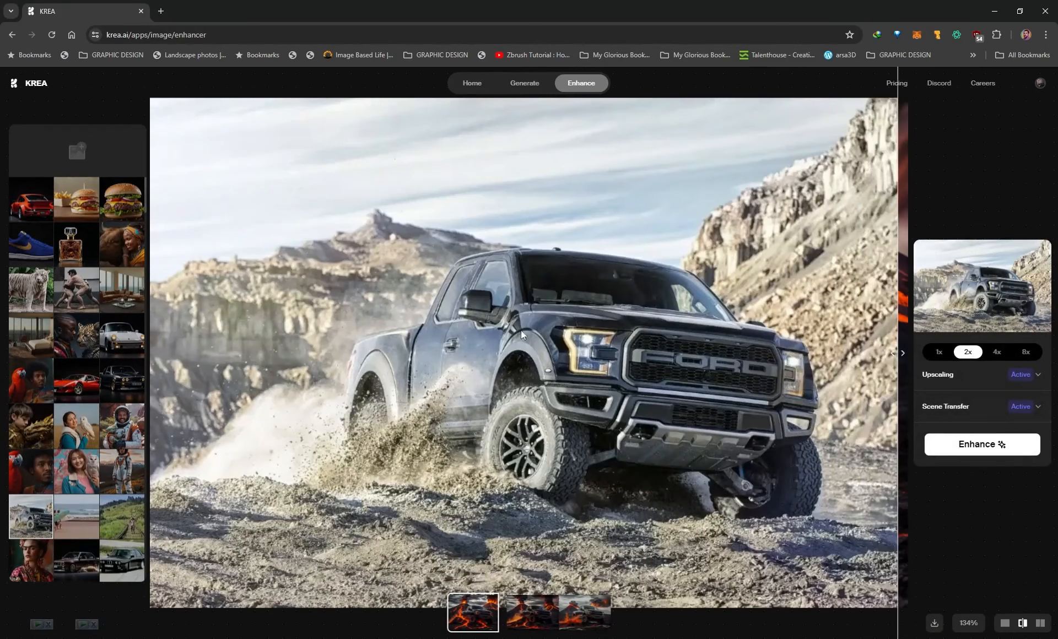
pyautogui.click(938, 374)
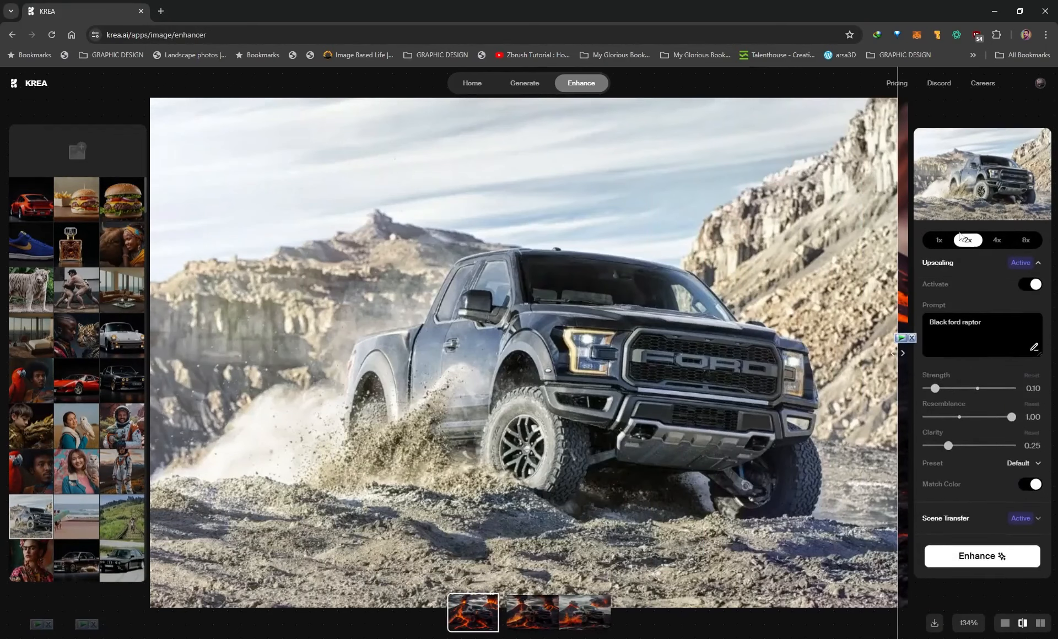
pyautogui.moveTo(991, 325); pyautogui.dragTo(910, 353)
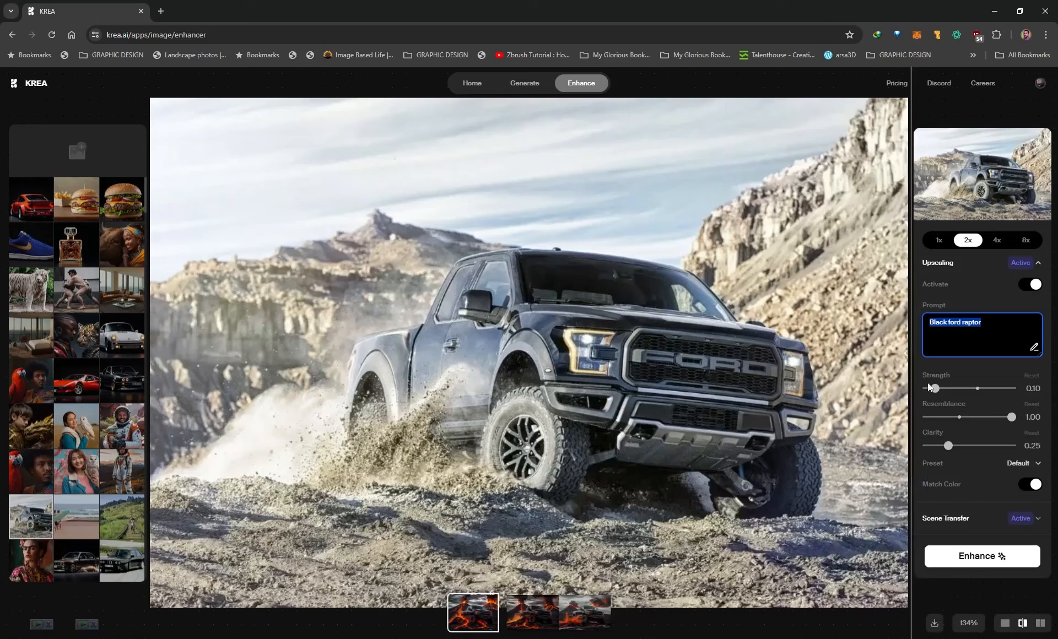
# Step: Review the Ford Raptor's Scene Transfer image, prompt and Strength, and reveal its full volcano version over the original
pyautogui.click(947, 516)
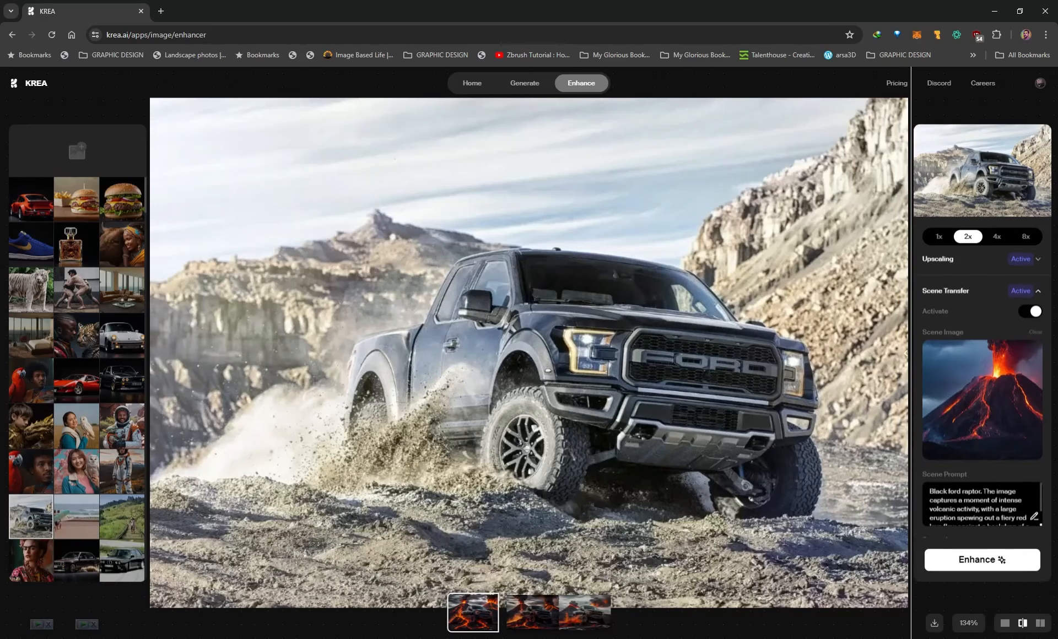
pyautogui.moveTo(983, 492); pyautogui.dragTo(923, 492)
pyautogui.scroll(-4, 992, 507)
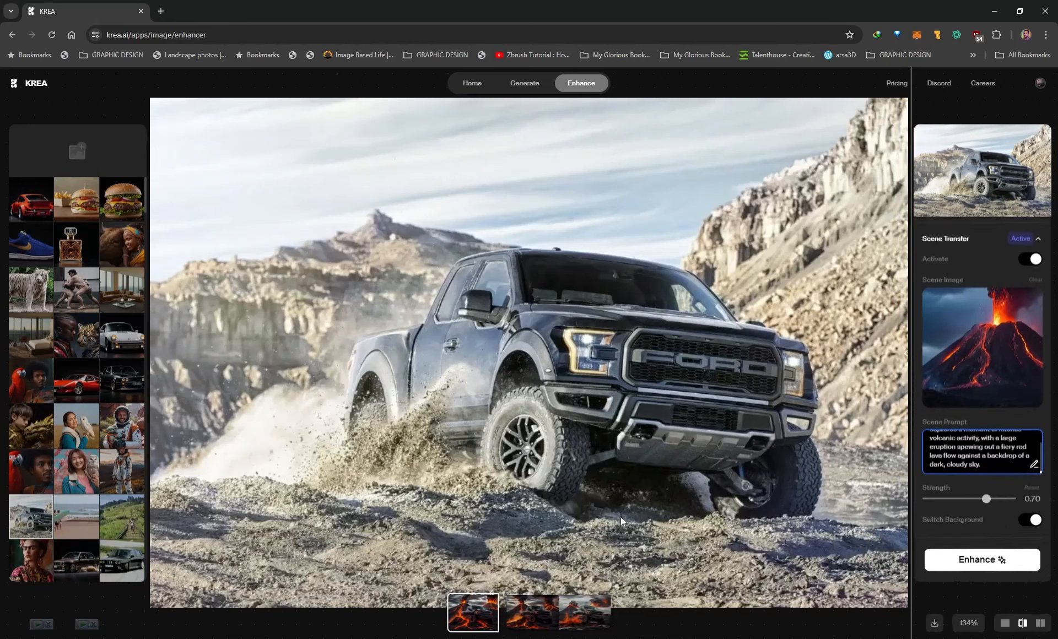
pyautogui.moveTo(910, 357); pyautogui.dragTo(154, 386)
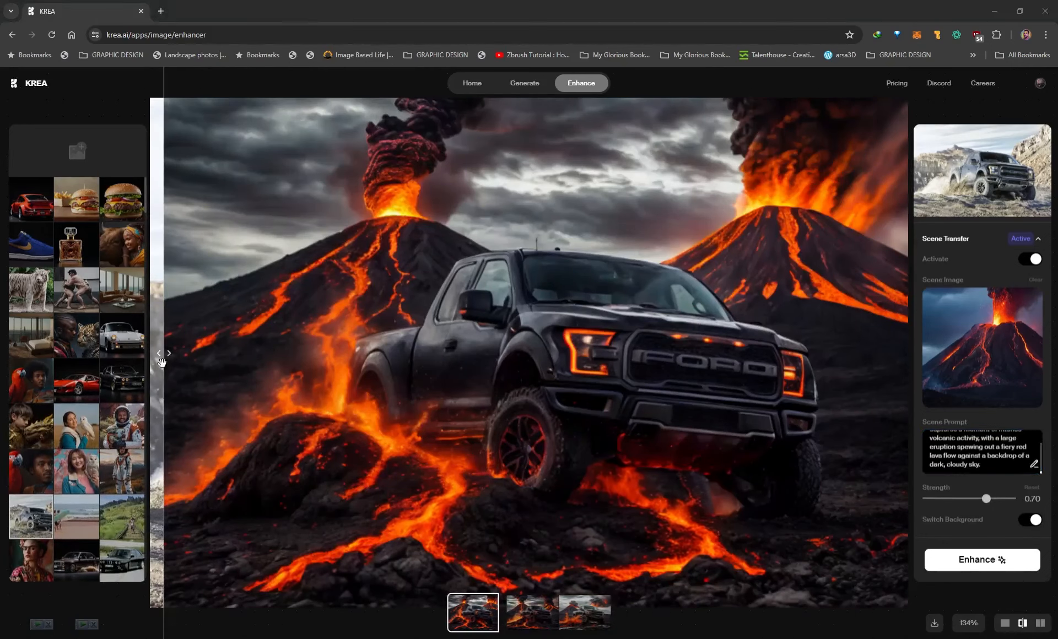
# Step: Open the perfume bottle photo and compare the original with its underwater rose petals version
pyautogui.click(76, 254)
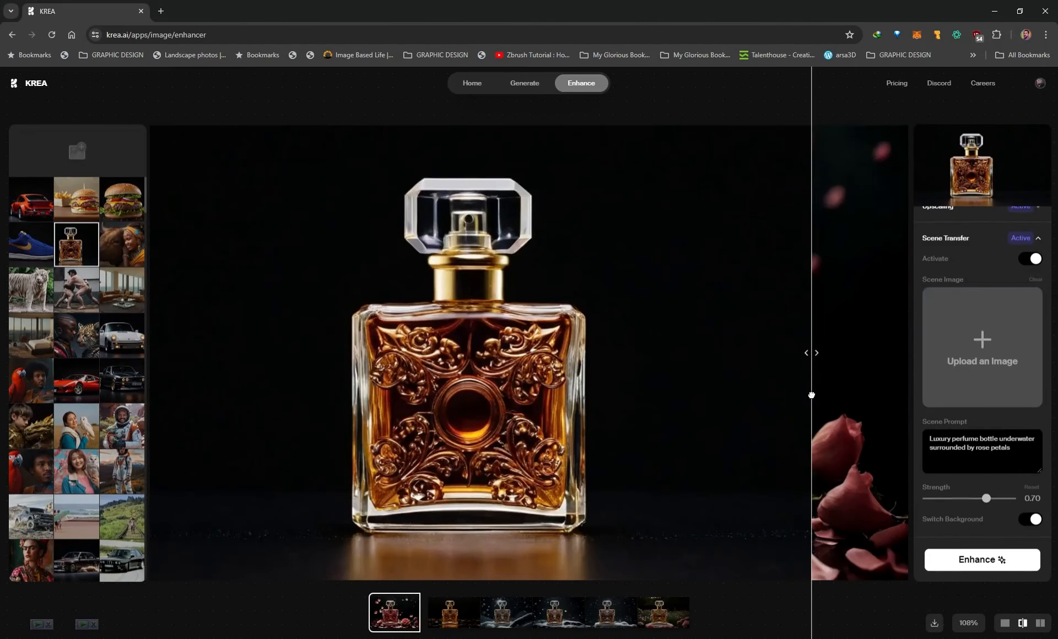
pyautogui.moveTo(811, 395); pyautogui.dragTo(874, 395)
pyautogui.moveTo(364, 325); pyautogui.dragTo(860, 326)
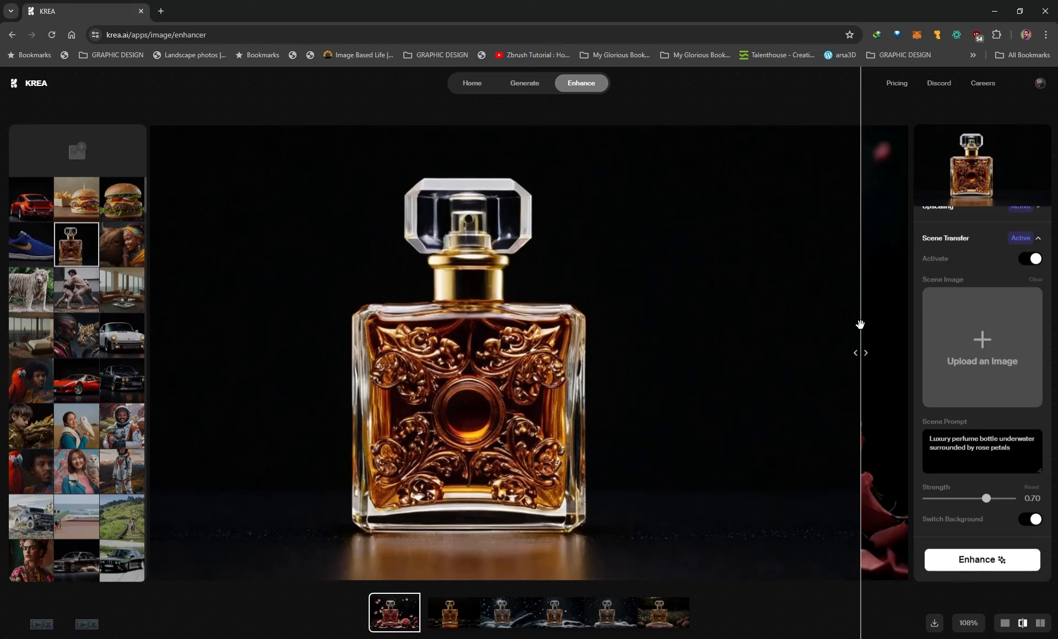
# Step: Go through the perfume bottle's flower garden, snow and rose petals versions, fully revealing each over the original
pyautogui.click(661, 611)
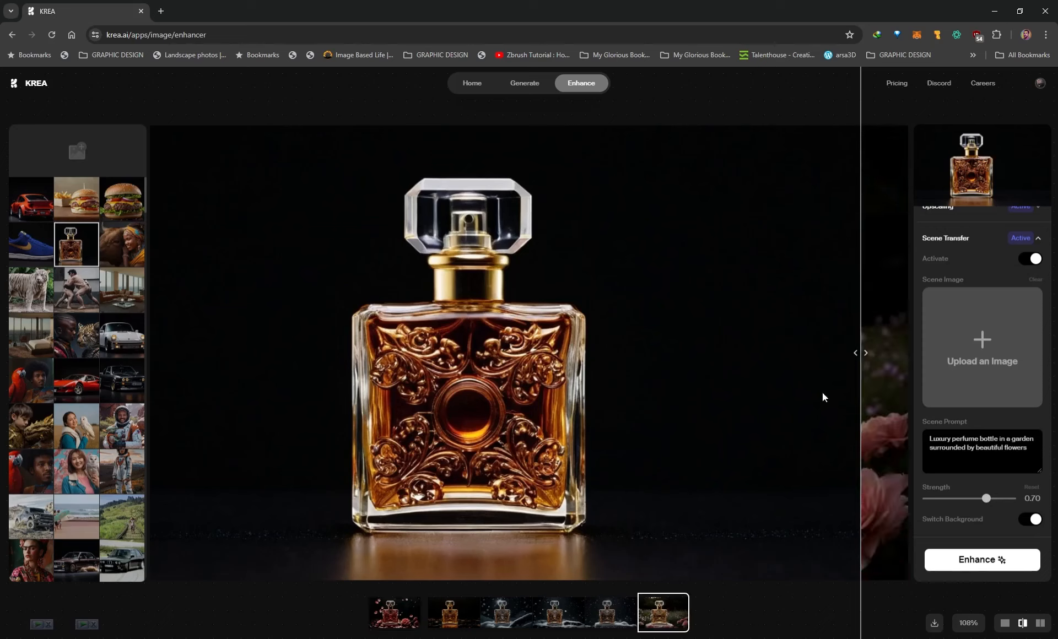
pyautogui.moveTo(861, 354); pyautogui.dragTo(117, 380)
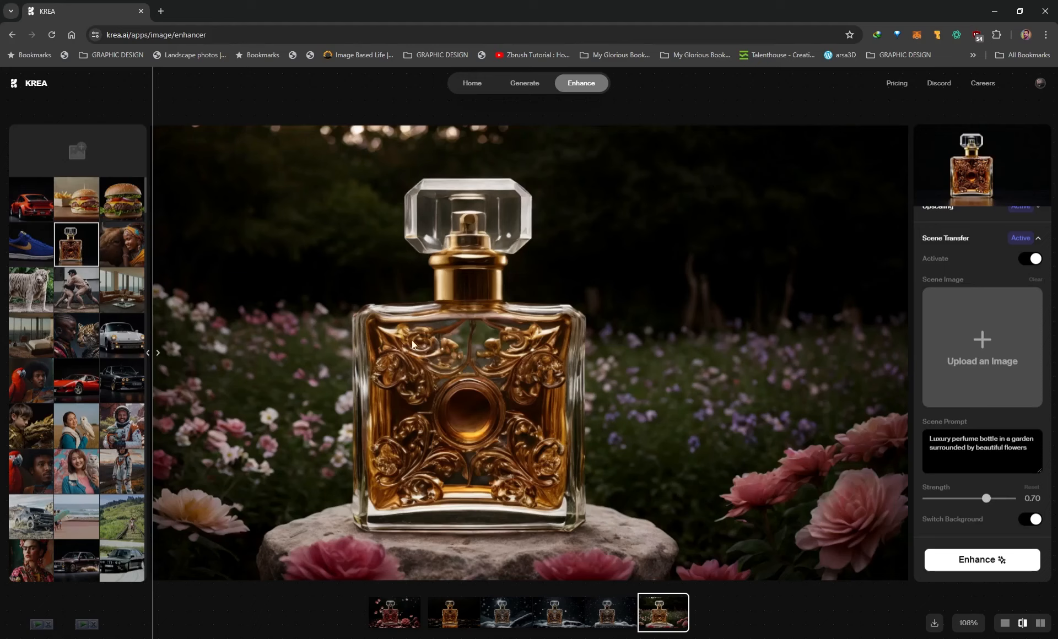
pyautogui.moveTo(148, 355)
pyautogui.mouseDown()
pyautogui.moveTo(668, 353)
pyautogui.moveTo(147, 374)
pyautogui.mouseUp()
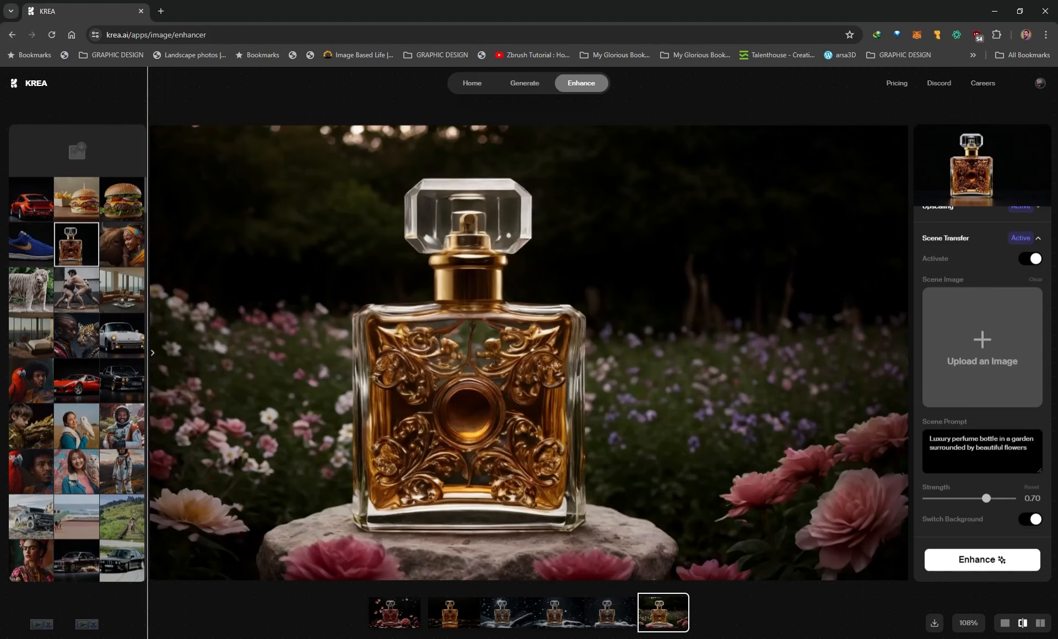
pyautogui.click(573, 614)
pyautogui.moveTo(161, 356); pyautogui.dragTo(118, 379)
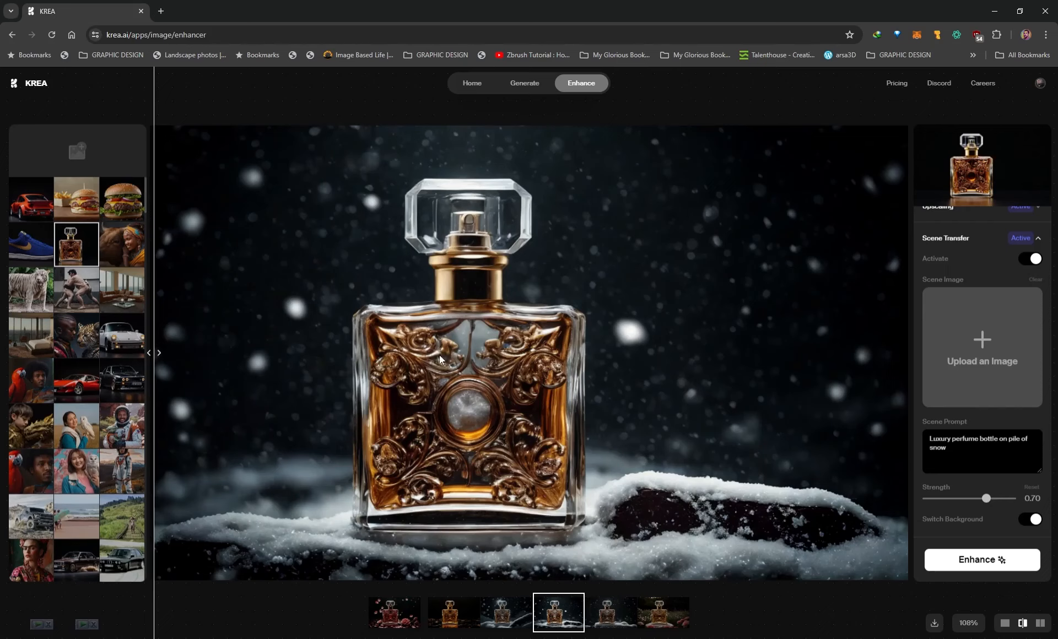
pyautogui.click(391, 609)
pyautogui.moveTo(150, 349)
pyautogui.mouseDown()
pyautogui.moveTo(899, 352)
pyautogui.moveTo(150, 364)
pyautogui.mouseUp()
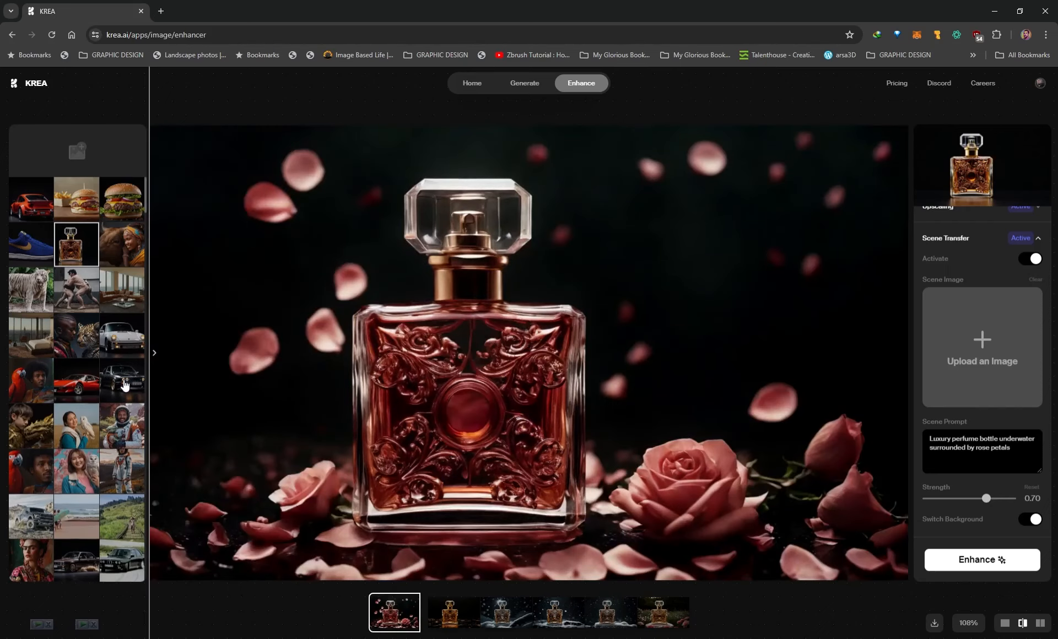
# Step: Open the blue Nike sneaker photo, reveal its full floral version, and highlight the "blue nike sneaker" prompt in its Upscaling settings
pyautogui.click(28, 241)
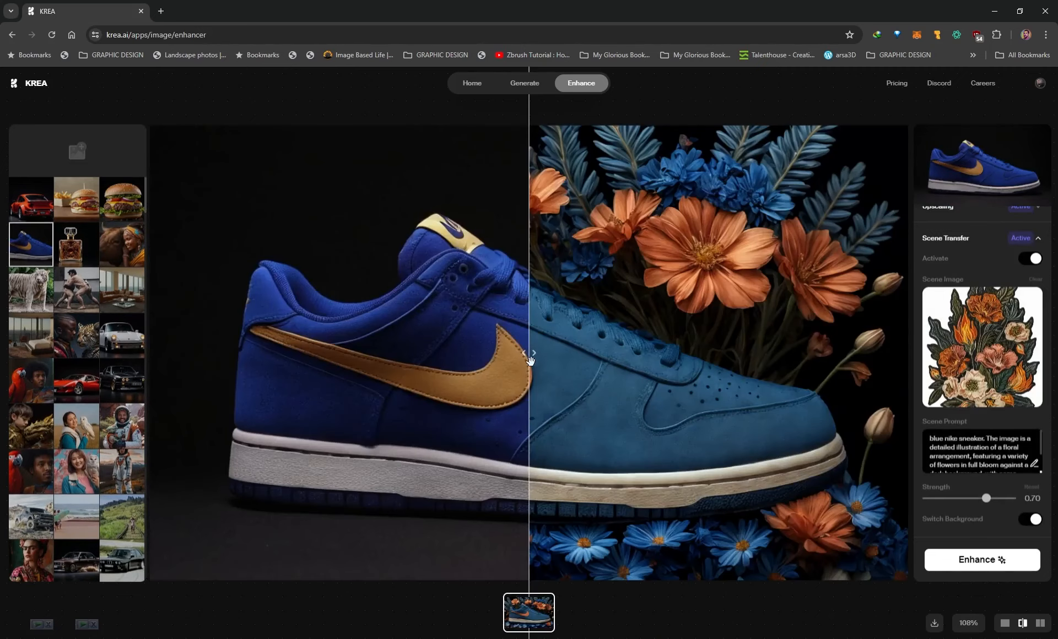
pyautogui.moveTo(530, 361); pyautogui.dragTo(152, 356)
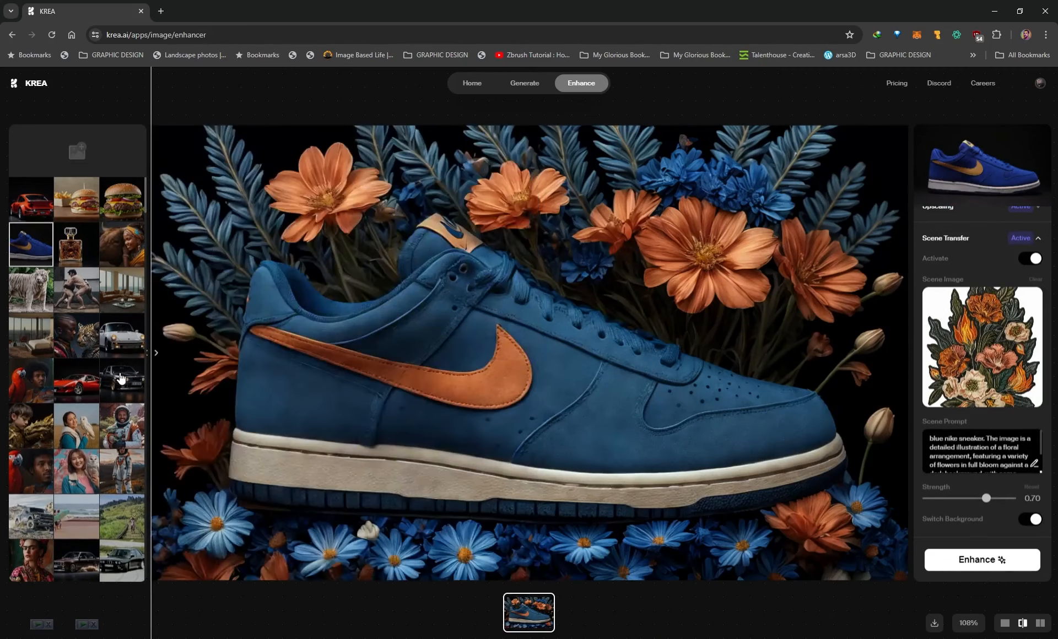
pyautogui.click(945, 213)
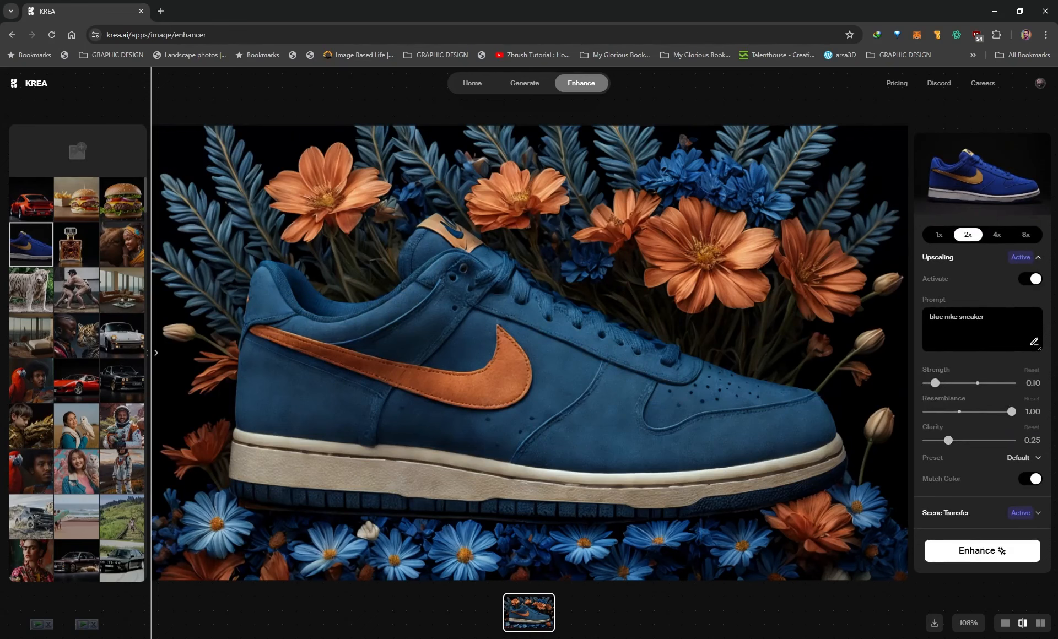
pyautogui.moveTo(993, 320); pyautogui.dragTo(917, 342)
pyautogui.moveTo(846, 364); pyautogui.dragTo(152, 358)
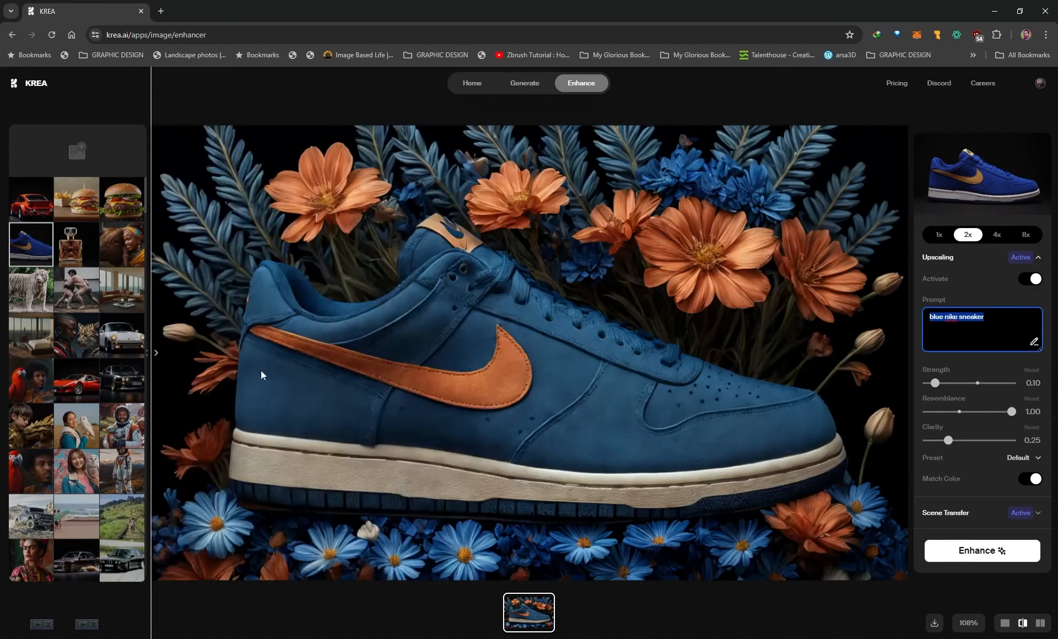
# Step: Review the sneaker's Scene Transfer image, highlight its scene prompt, and uncover the rest of the floral version
pyautogui.click(946, 512)
pyautogui.scroll(-2, 951, 413)
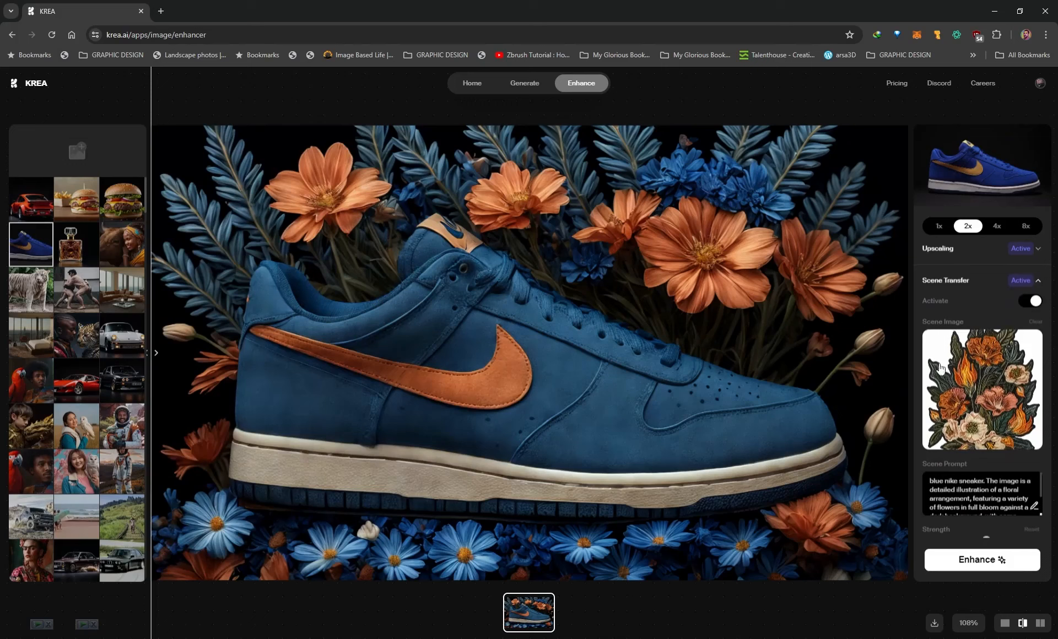
pyautogui.moveTo(986, 439); pyautogui.dragTo(992, 480)
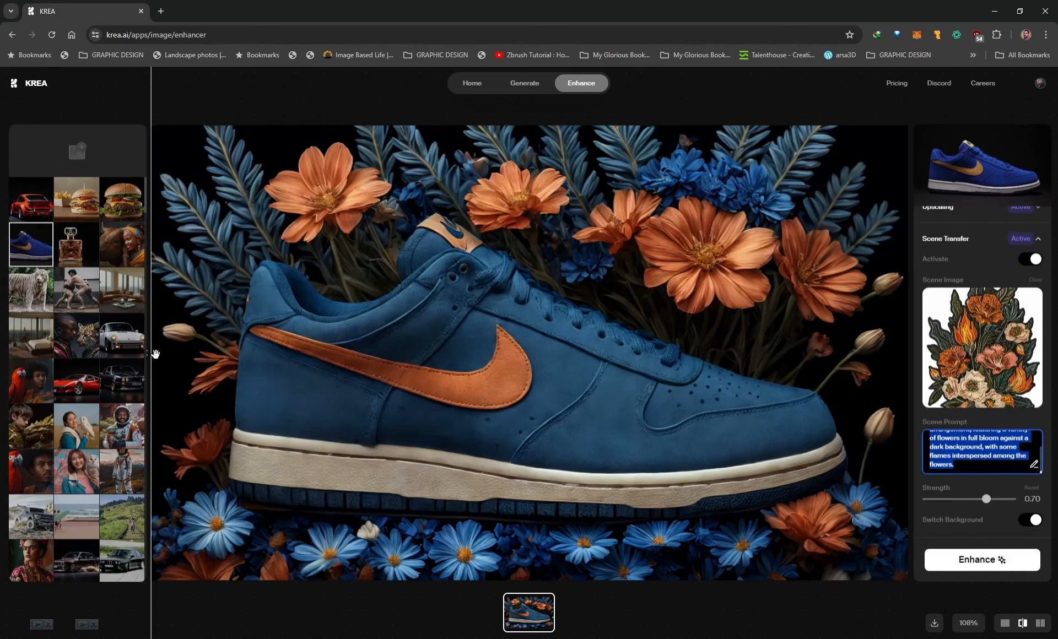
pyautogui.moveTo(155, 353)
pyautogui.mouseDown()
pyautogui.moveTo(903, 355)
pyautogui.moveTo(149, 374)
pyautogui.mouseUp()
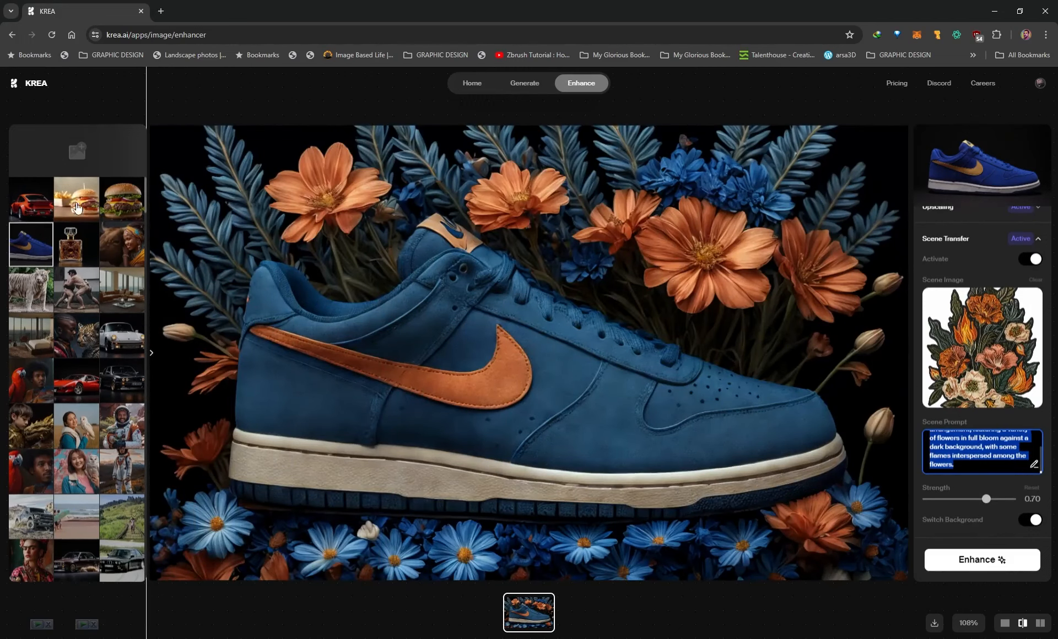
# Step: Open the two burger photos in turn and reveal the tulip garden version and the burning field version over their originals
pyautogui.click(122, 198)
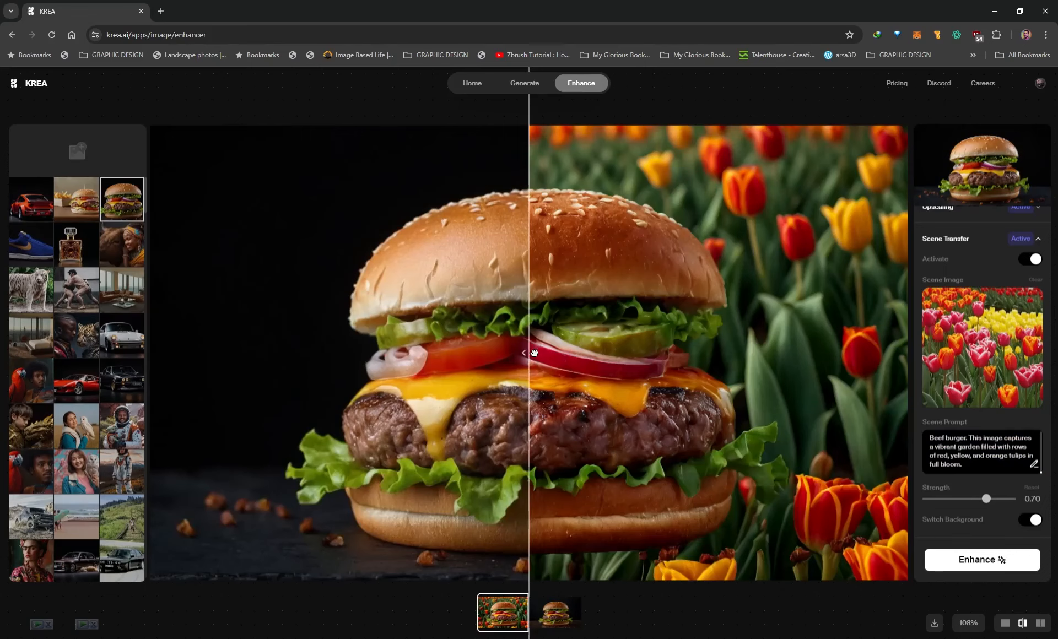
pyautogui.moveTo(529, 352); pyautogui.dragTo(4, 352)
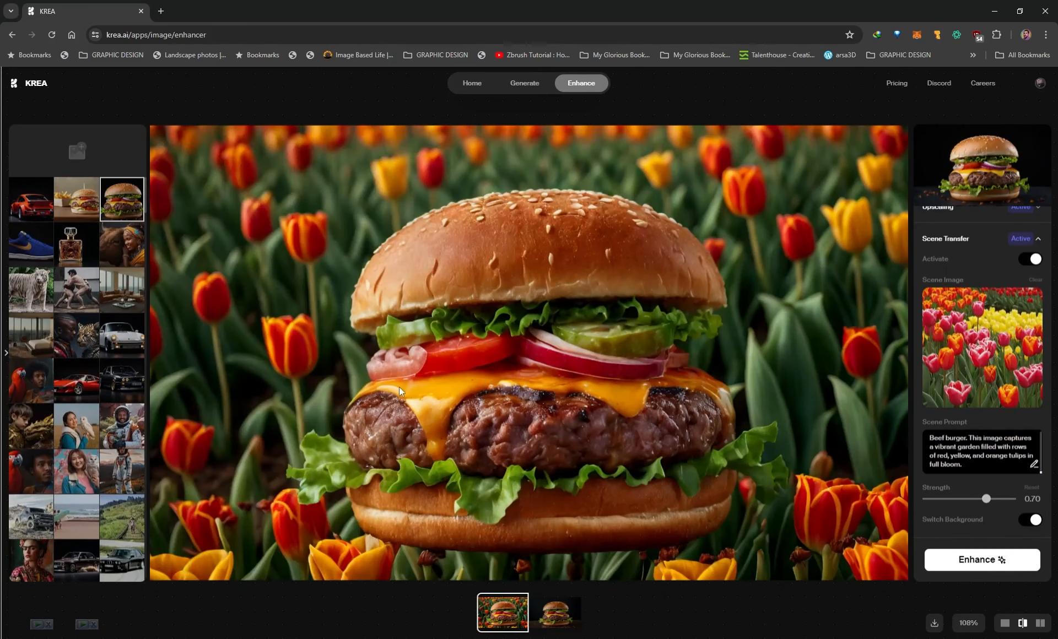
pyautogui.click(83, 219)
pyautogui.moveTo(525, 348)
pyautogui.mouseDown()
pyautogui.moveTo(877, 353)
pyautogui.moveTo(46, 364)
pyautogui.mouseUp()
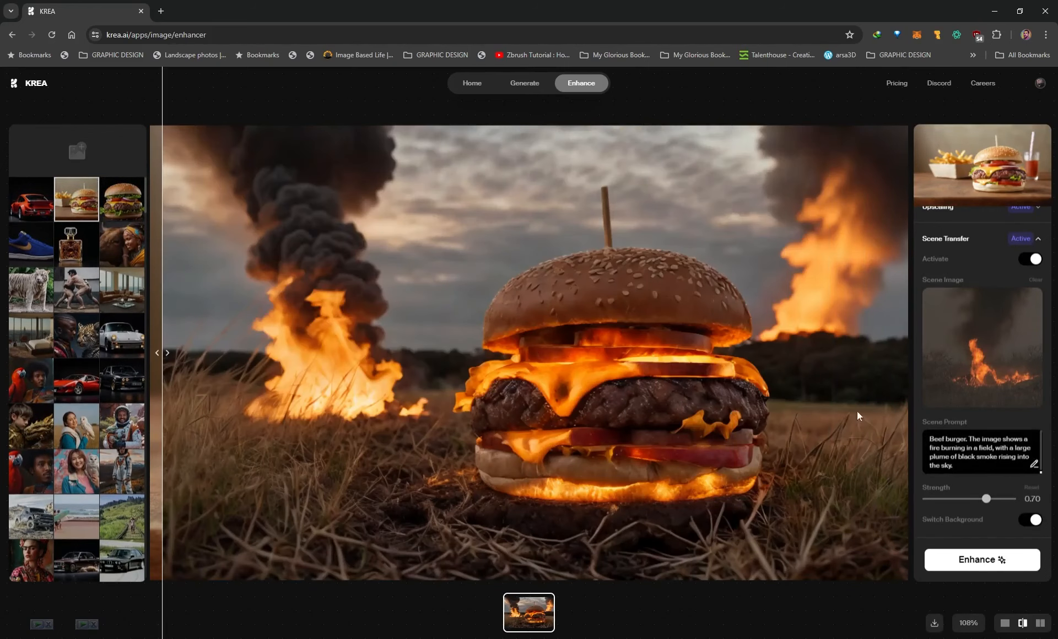
# Step: Review the burning field burger's Scene Transfer image and prompt against its result, and open its Upscaling settings
pyautogui.scroll(1, 983, 385)
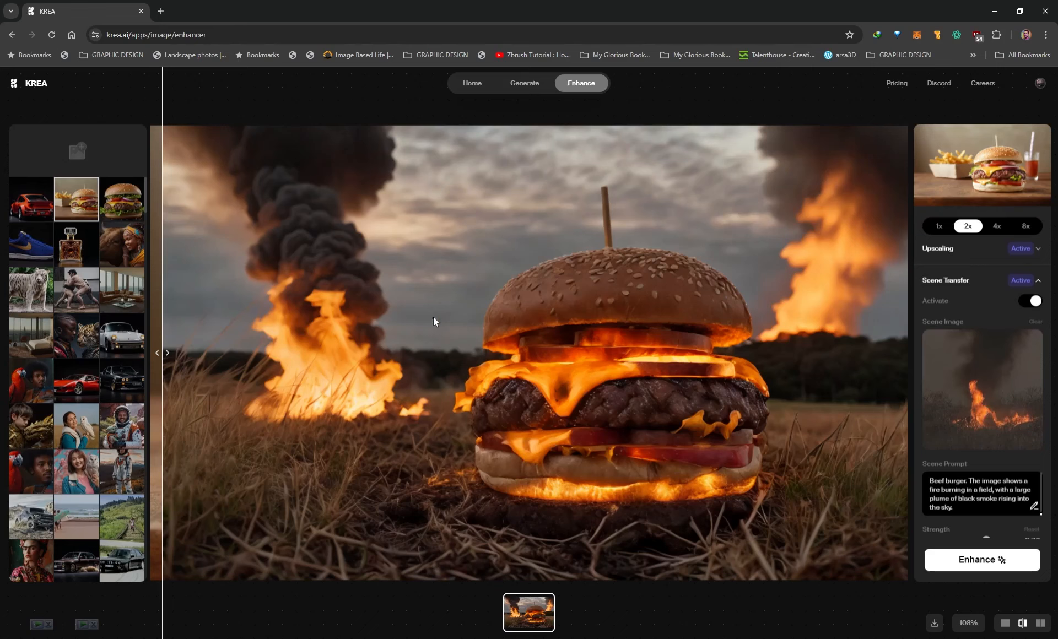
pyautogui.moveTo(176, 379); pyautogui.dragTo(150, 349)
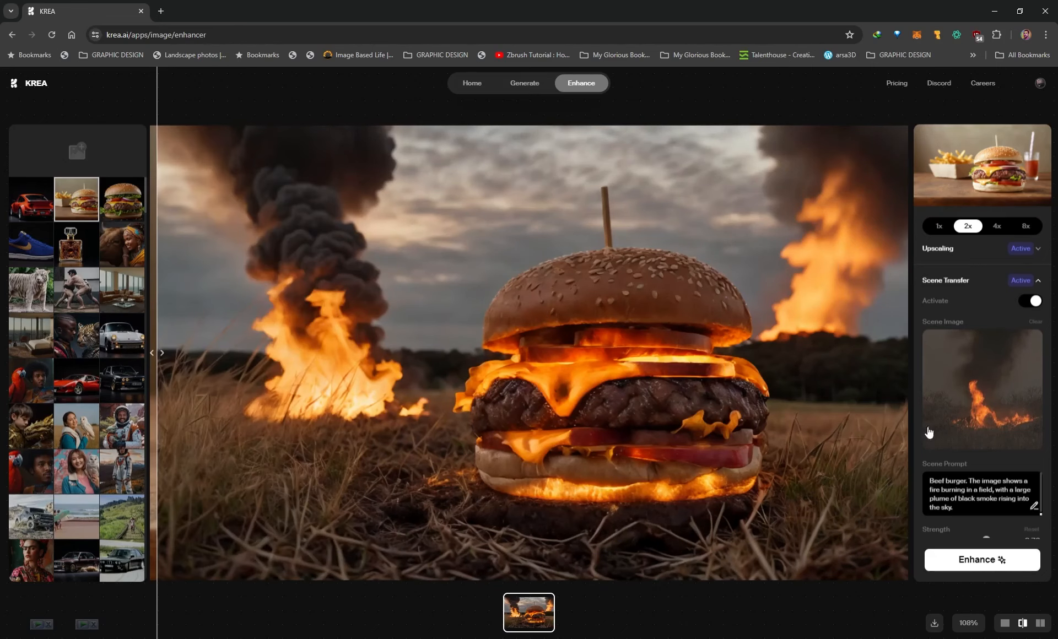
pyautogui.scroll(-1, 950, 385)
pyautogui.scroll(1, 957, 398)
pyautogui.click(947, 256)
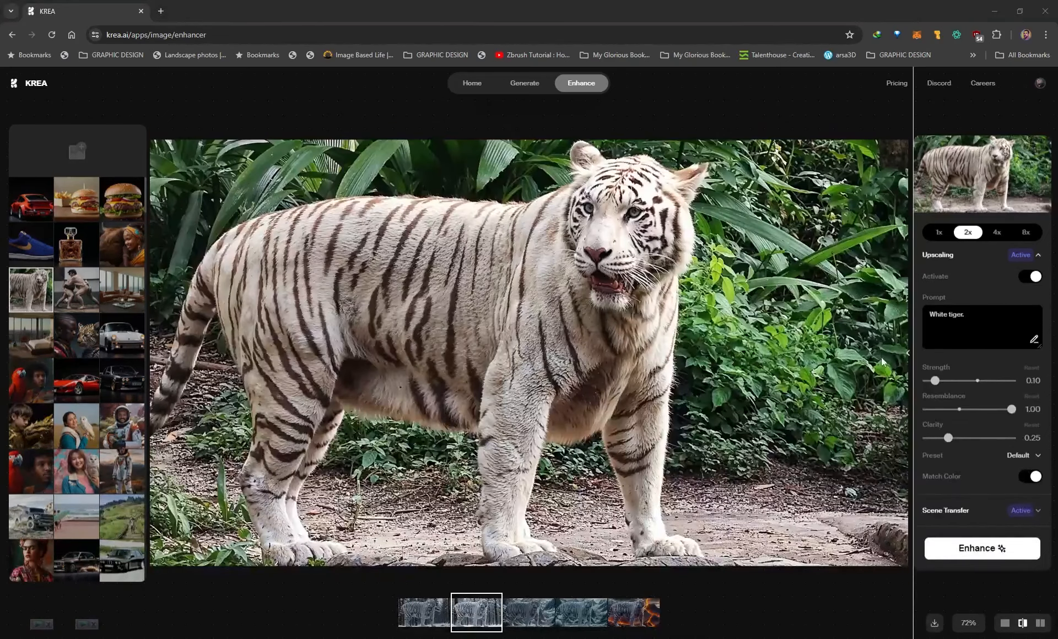
# Step: Compare the white tiger original with its snowy forest version and check its "White tiger in the snow" scene prompt
pyautogui.moveTo(909, 351); pyautogui.dragTo(172, 337)
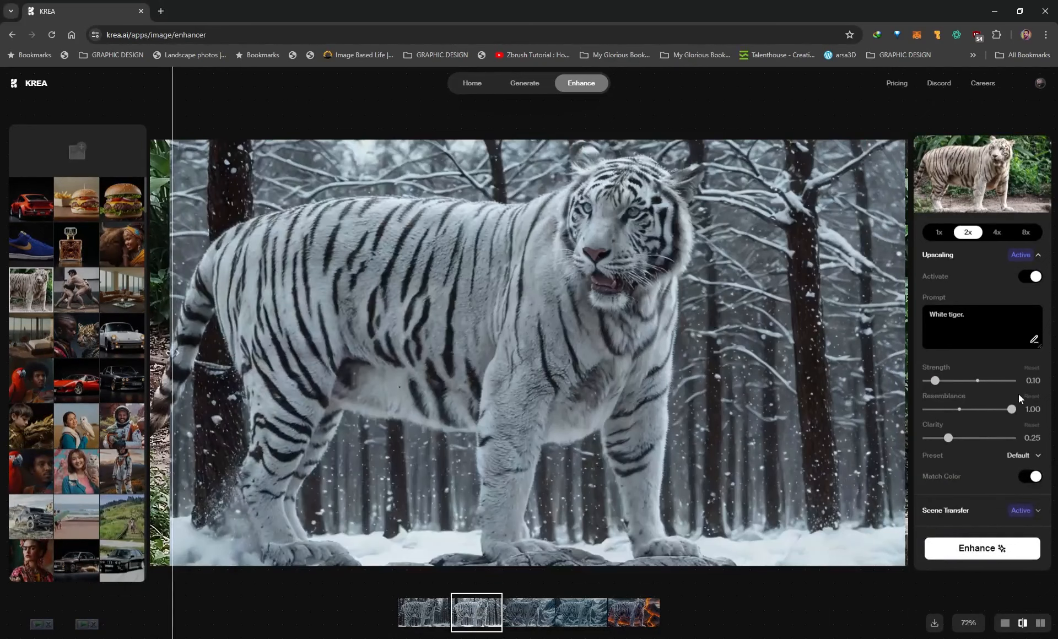
pyautogui.click(959, 511)
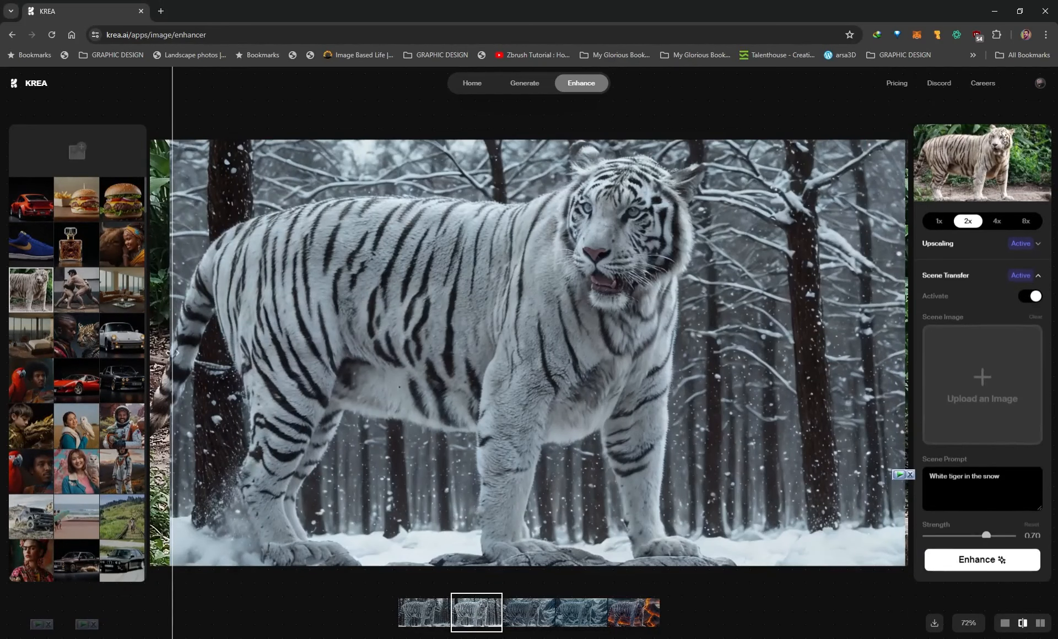
pyautogui.click(1000, 477)
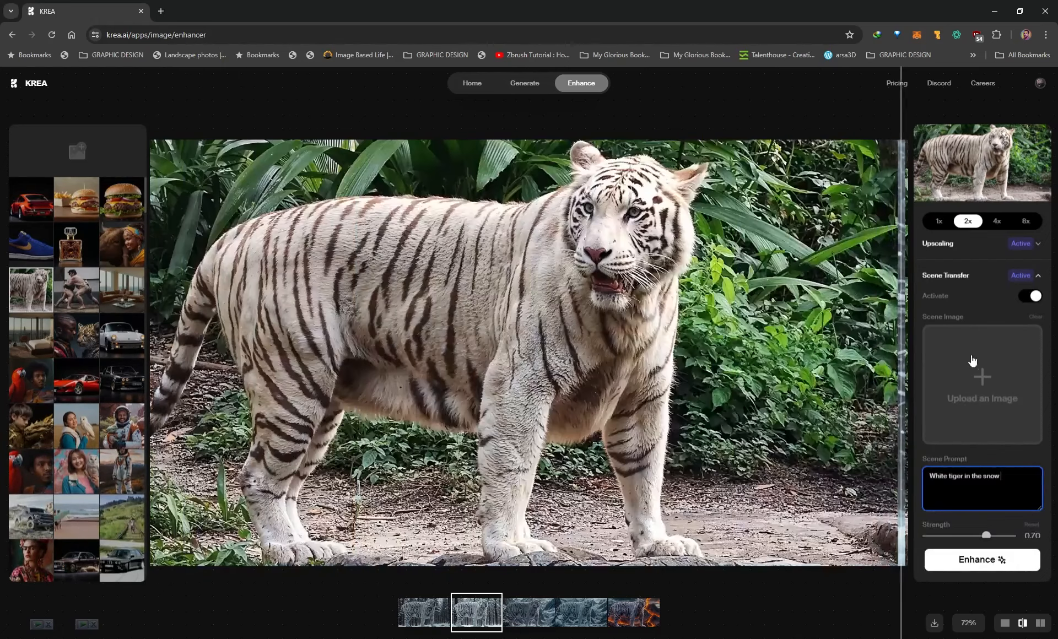
pyautogui.moveTo(152, 351); pyautogui.dragTo(149, 353)
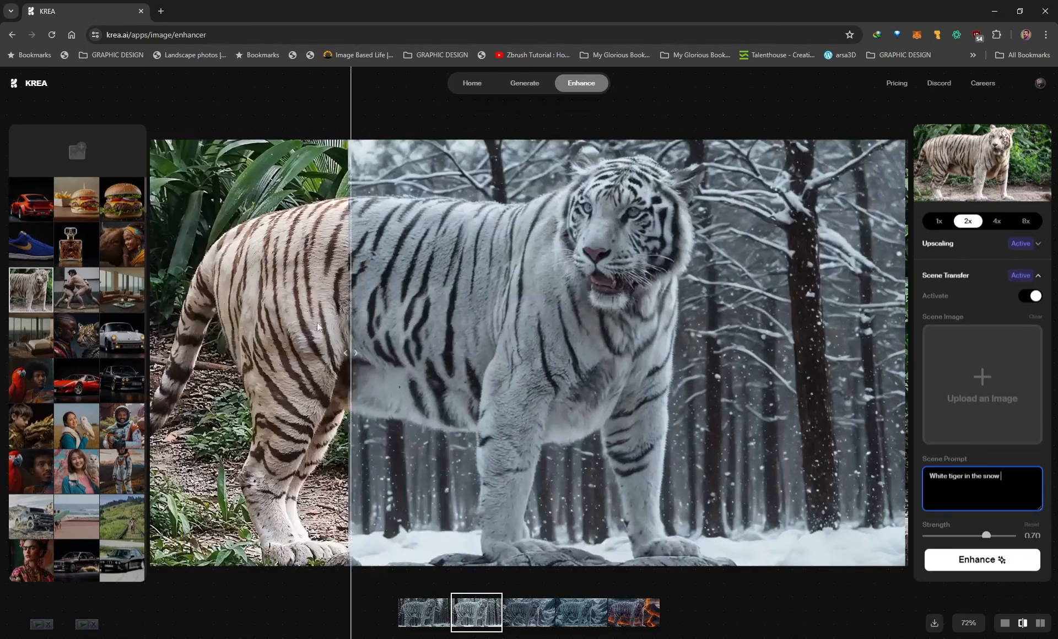
# Step: Review the sumo wrestlers' Scene Transfer settings and compare the original with the red maple forest version
pyautogui.scroll(-1, 937, 446)
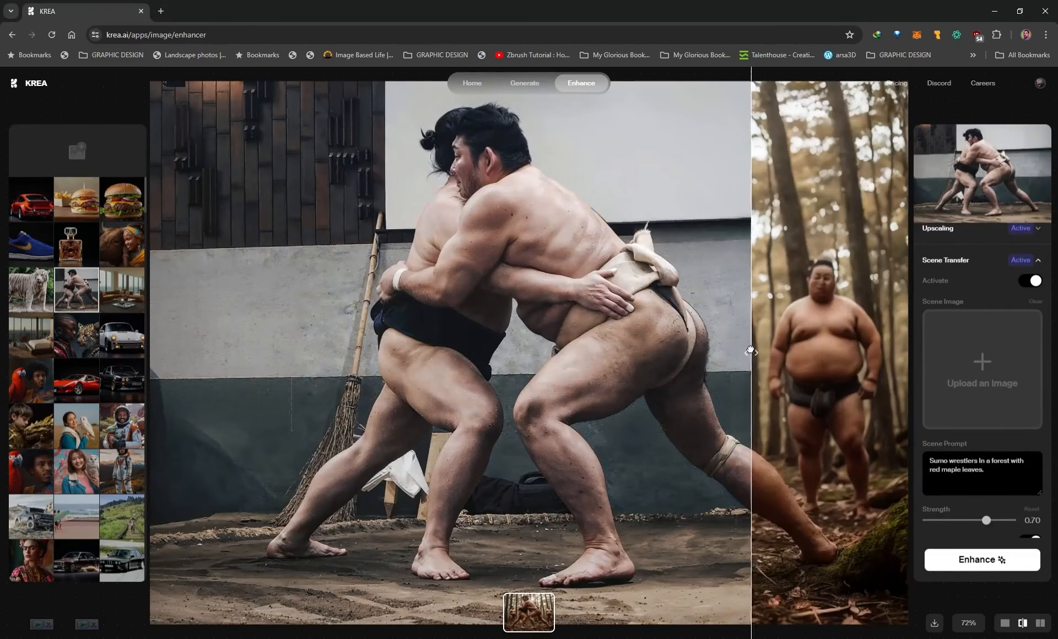
pyautogui.moveTo(228, 339); pyautogui.dragTo(159, 347)
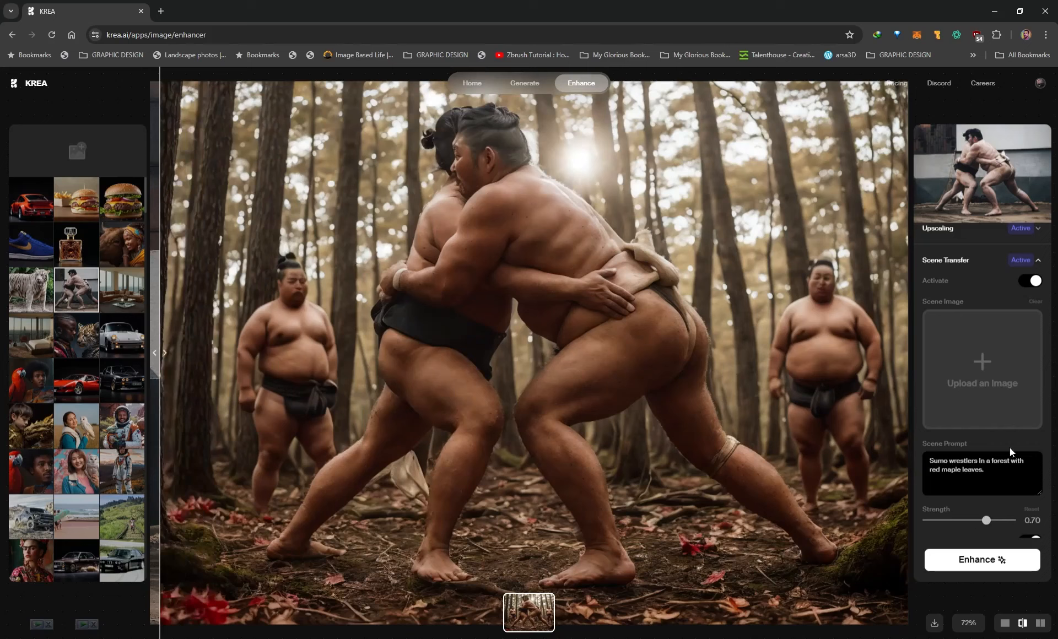
pyautogui.scroll(1, 976, 484)
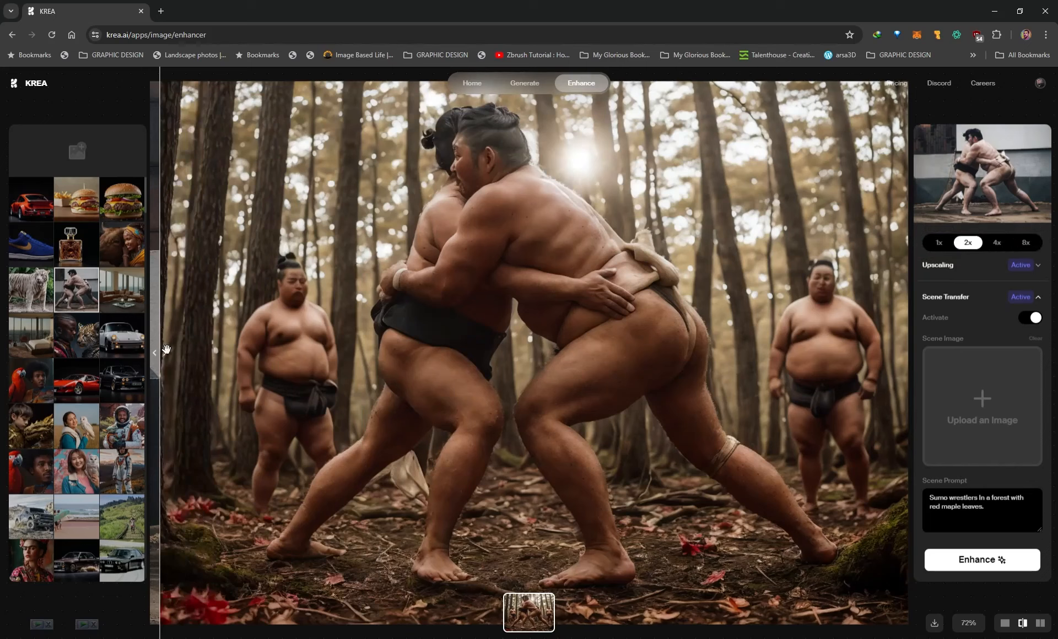
pyautogui.moveTo(167, 349); pyautogui.dragTo(628, 353)
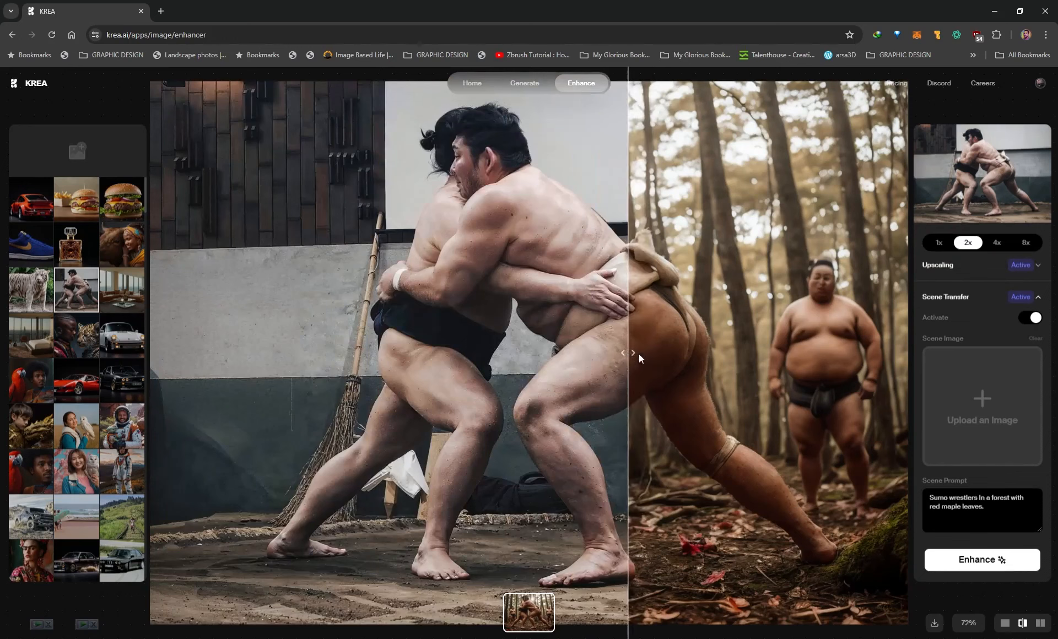
pyautogui.moveTo(630, 352); pyautogui.dragTo(875, 353)
pyautogui.moveTo(783, 358); pyautogui.dragTo(163, 368)
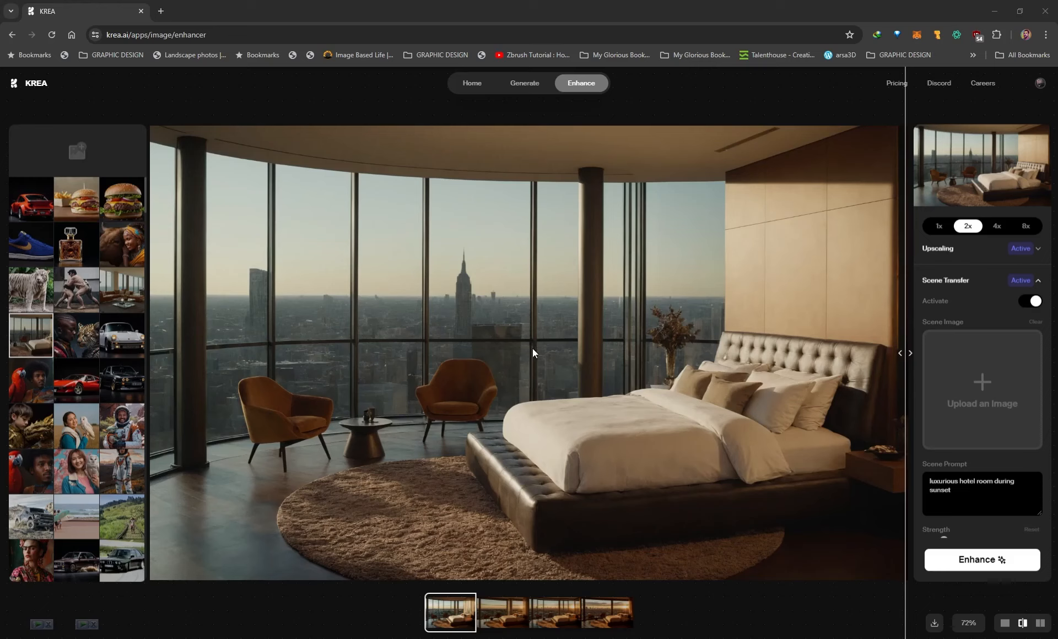
# Step: Highlight the hotel room's Upscaling prompt and review its Scene Transfer prompt, Strength and Switch Background settings
pyautogui.click(936, 246)
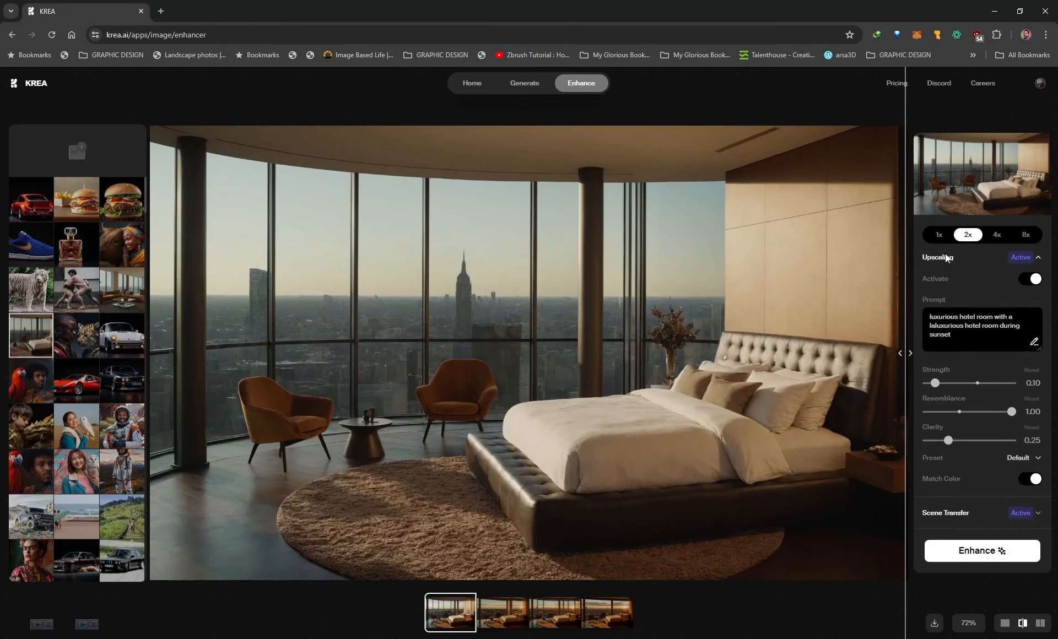
pyautogui.click(952, 334)
pyautogui.moveTo(952, 334); pyautogui.dragTo(917, 315)
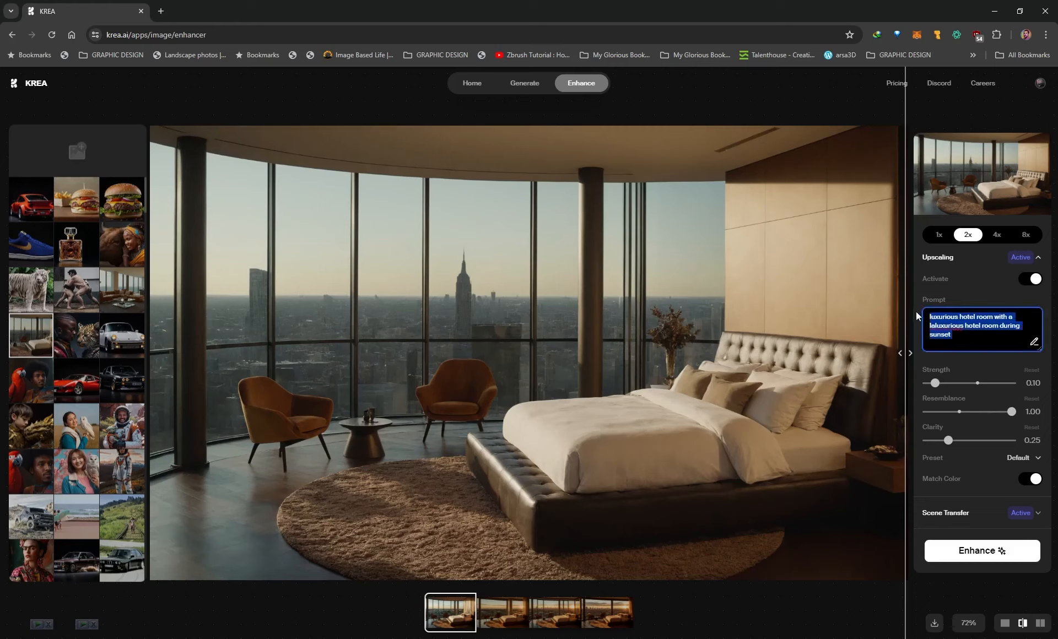
pyautogui.click(922, 516)
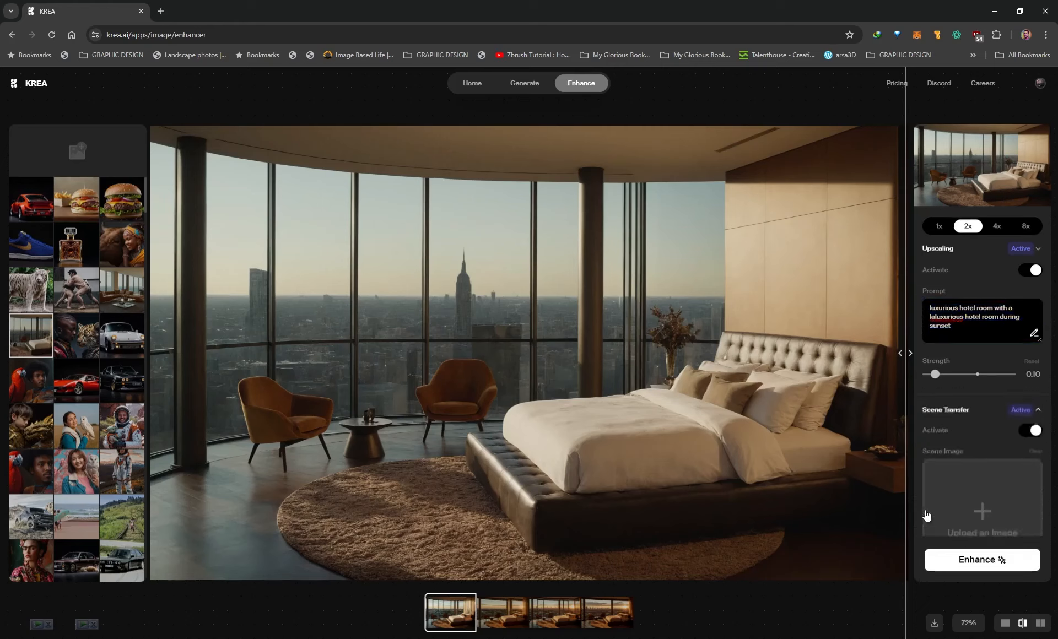
pyautogui.scroll(-3, 921, 484)
pyautogui.press('Right')
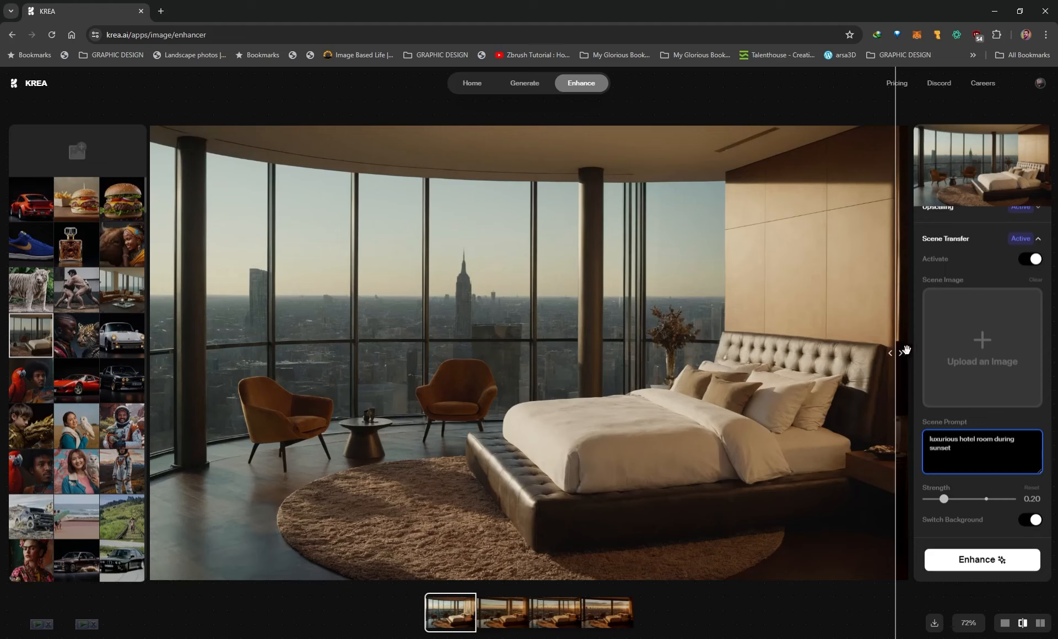
# Step: Compare the hotel room original with its first sunset version by sweeping the comparison divider across the image and back
pyautogui.moveTo(891, 357); pyautogui.dragTo(182, 350)
pyautogui.moveTo(285, 348); pyautogui.dragTo(317, 369)
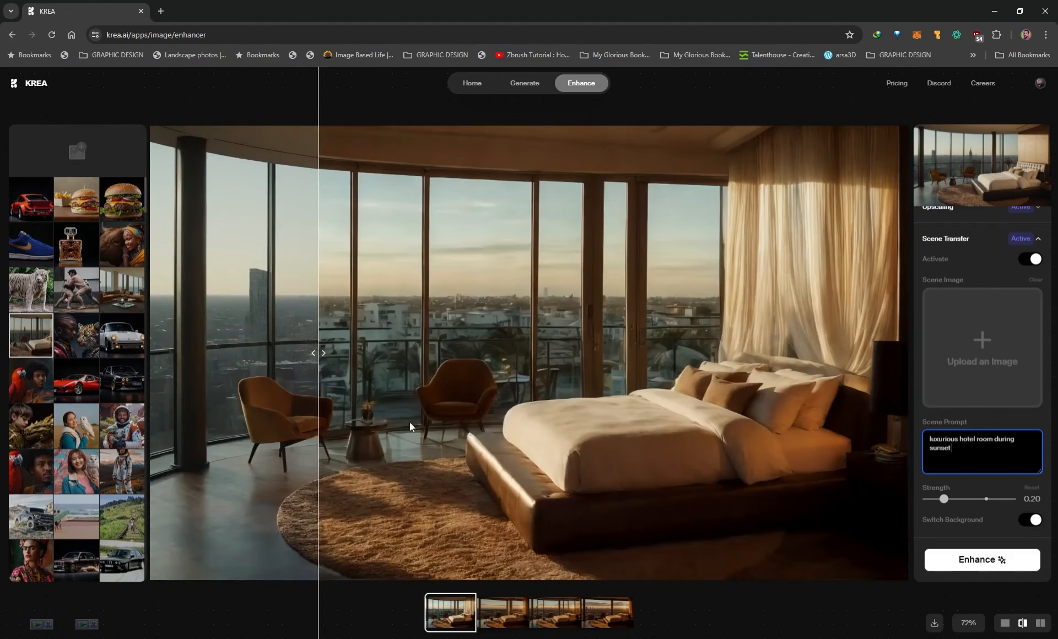
pyautogui.moveTo(310, 358); pyautogui.dragTo(213, 354)
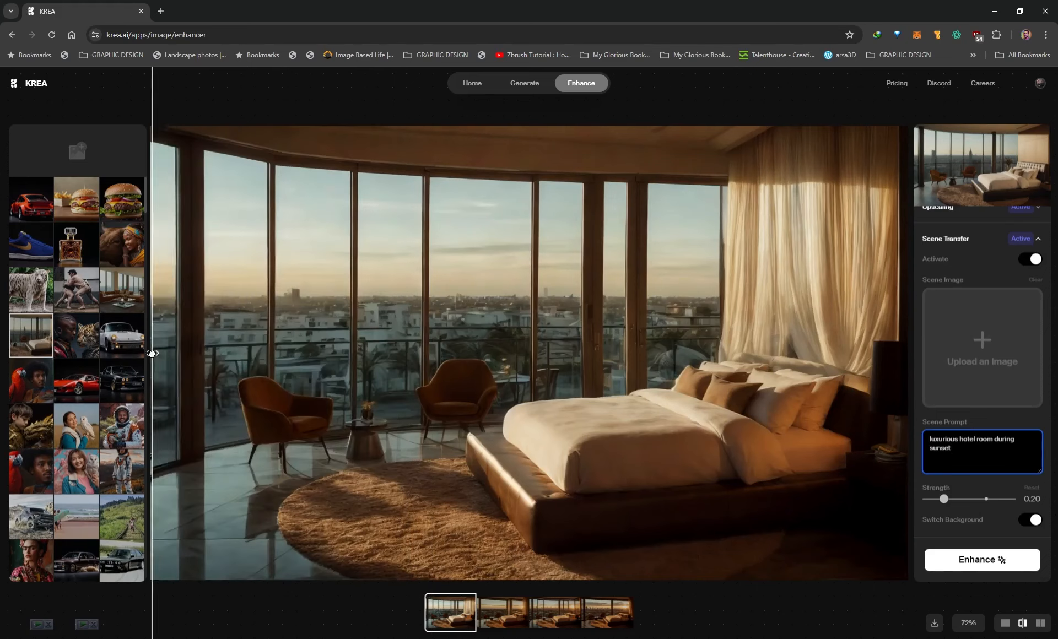
pyautogui.moveTo(152, 353); pyautogui.dragTo(919, 370)
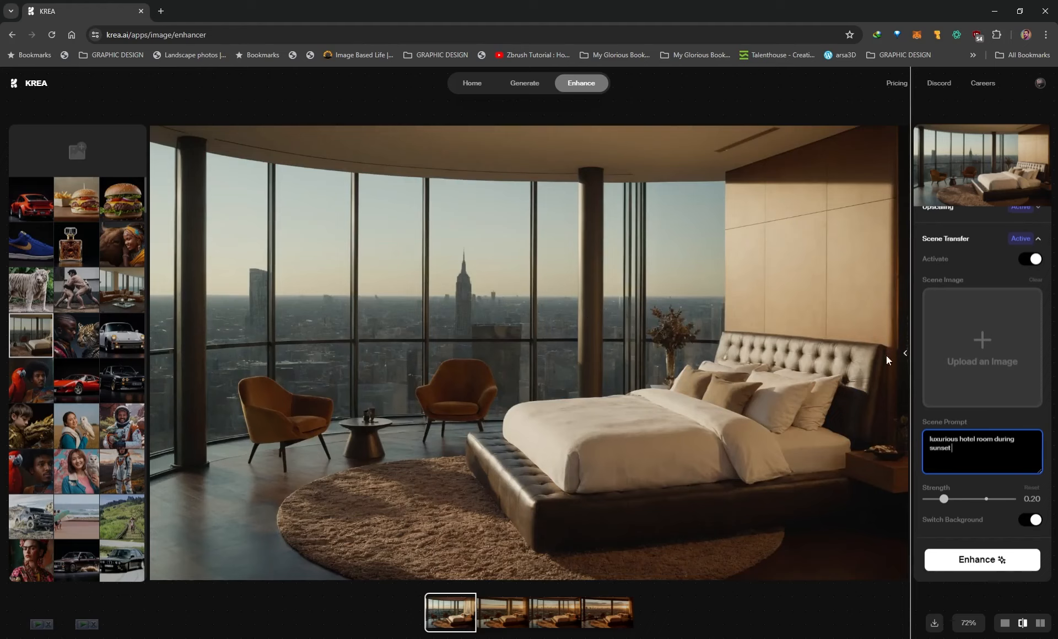
pyautogui.moveTo(900, 357)
pyautogui.mouseDown()
pyautogui.moveTo(850, 359)
pyautogui.moveTo(906, 362)
pyautogui.mouseUp()
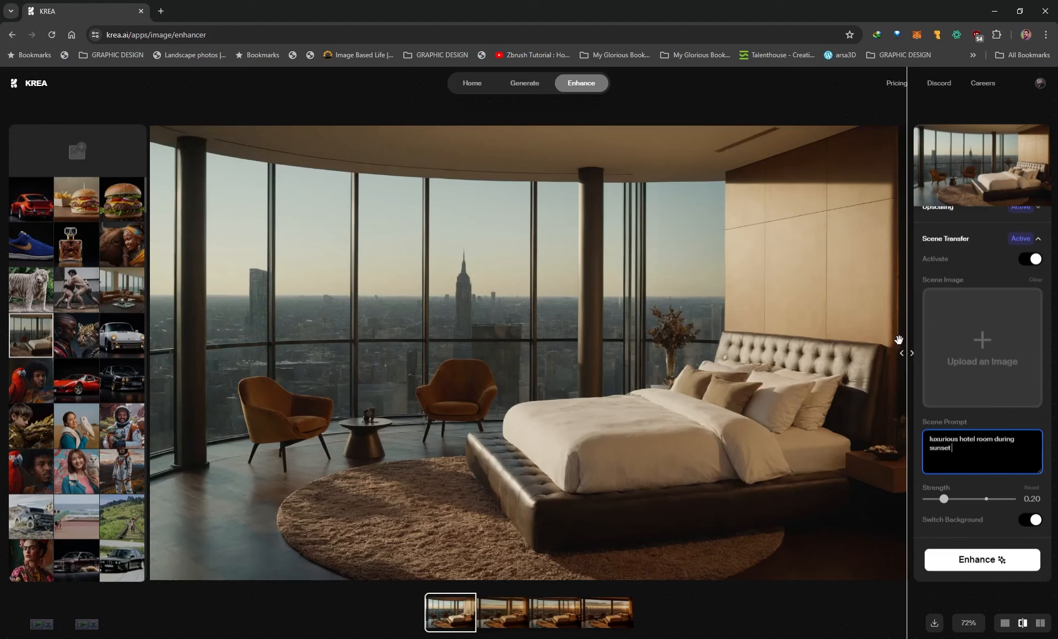
# Step: Recheck the hotel room's first sunset version against the original, compare the second version, and switch to the third
pyautogui.moveTo(906, 354); pyautogui.dragTo(137, 353)
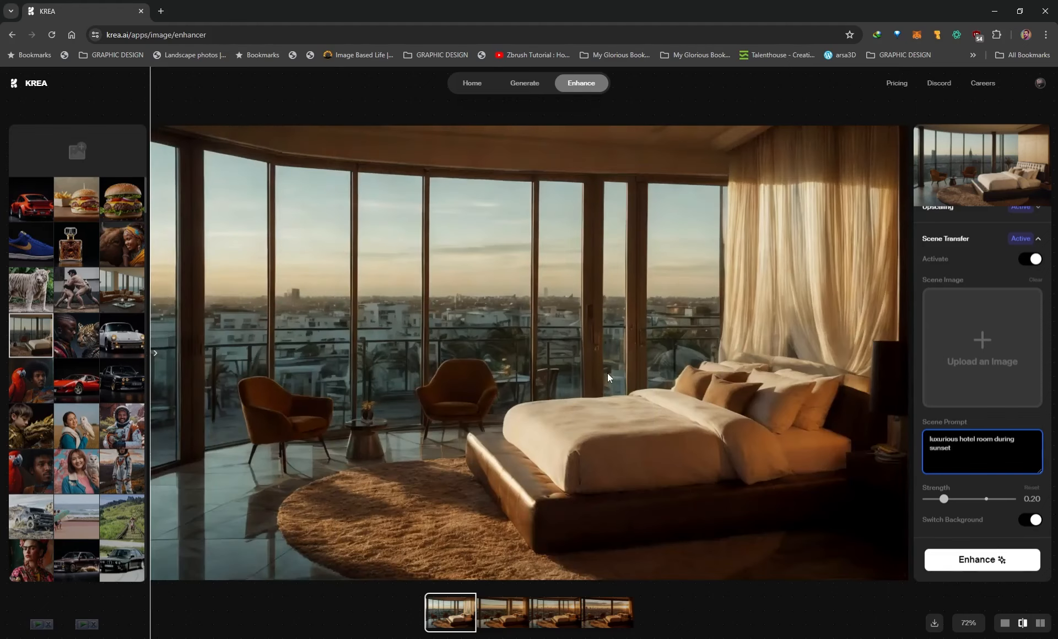
pyautogui.moveTo(158, 352); pyautogui.dragTo(717, 375)
pyautogui.moveTo(423, 374); pyautogui.dragTo(890, 385)
pyautogui.click(503, 611)
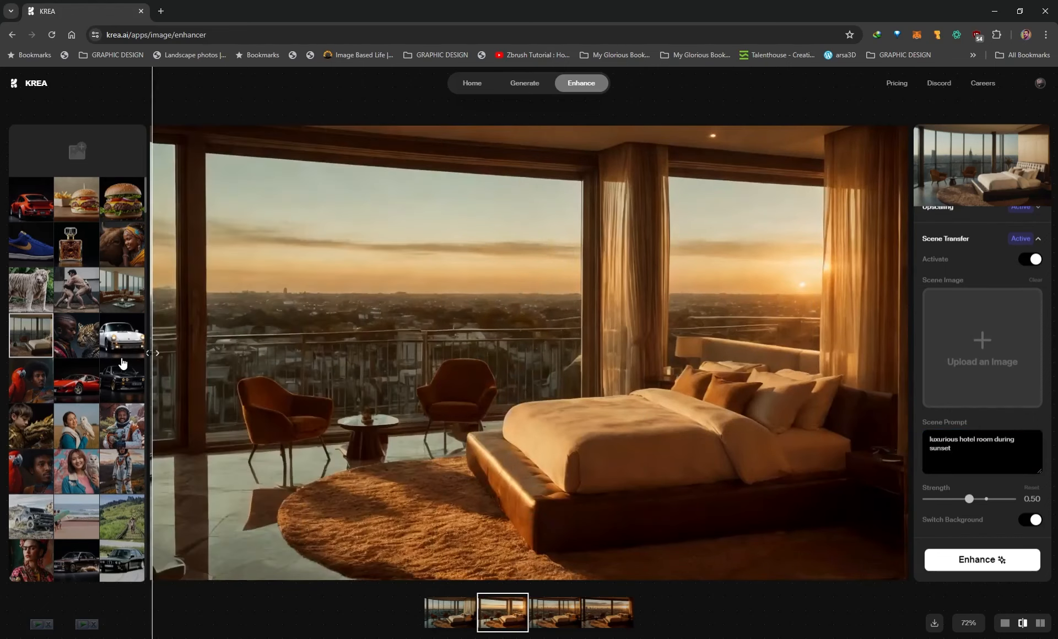
pyautogui.moveTo(122, 364); pyautogui.dragTo(176, 356)
pyautogui.click(543, 610)
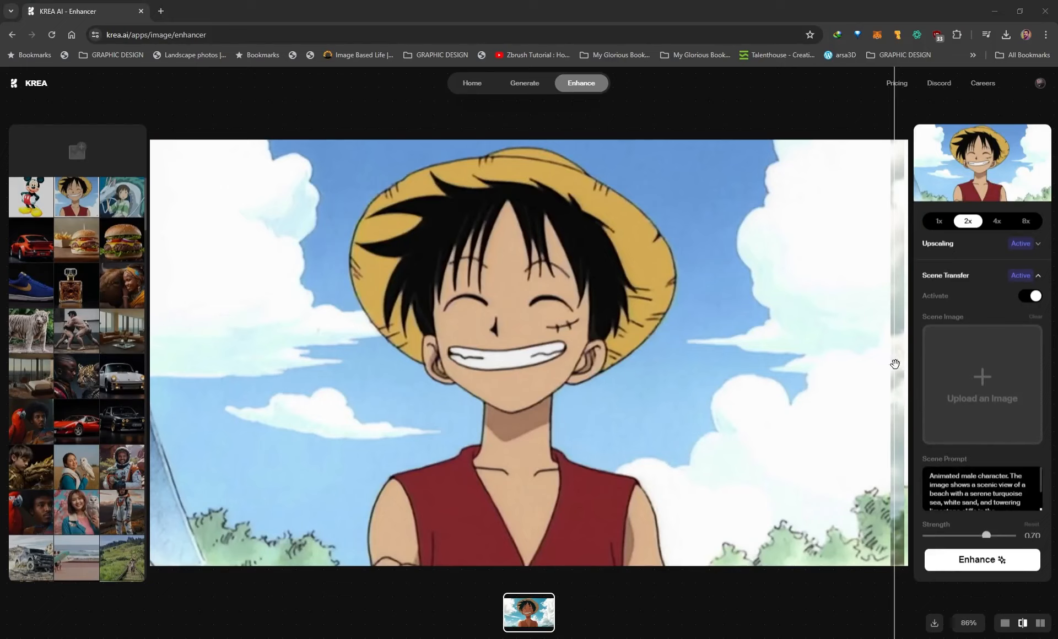
# Step: Reveal the beach version of the straw-hat anime character and review its Upscaling and Scene Transfer settings
pyautogui.moveTo(897, 358); pyautogui.dragTo(119, 310)
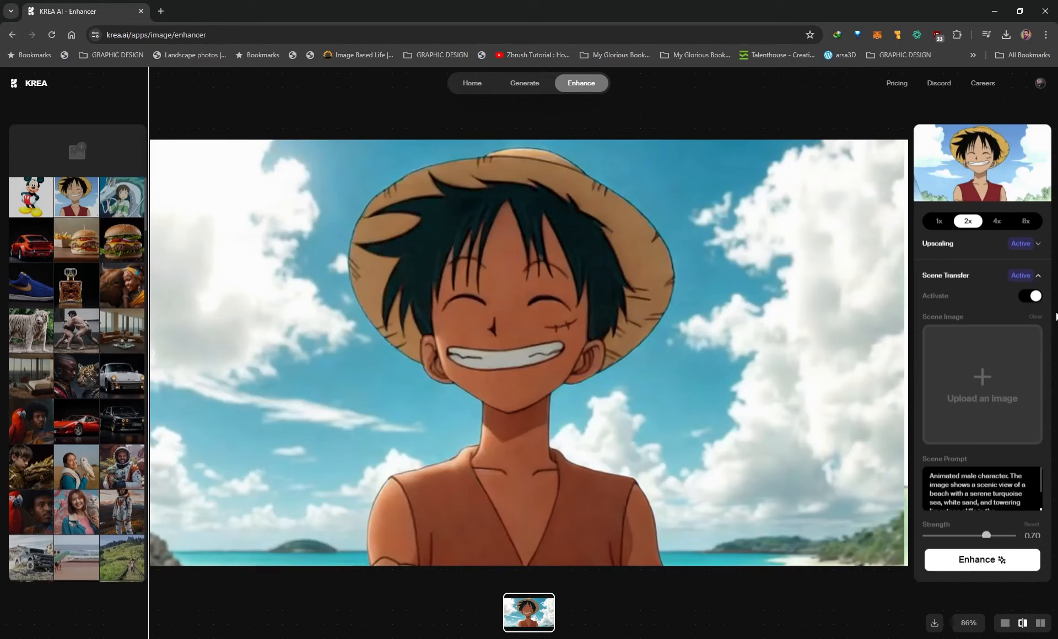
pyautogui.click(938, 243)
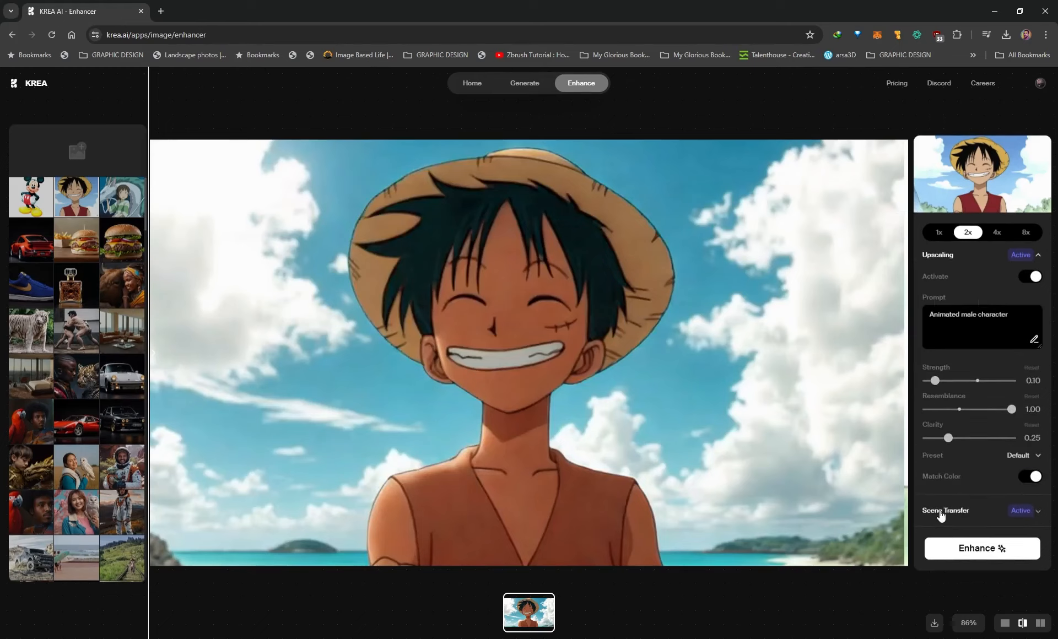
pyautogui.click(940, 511)
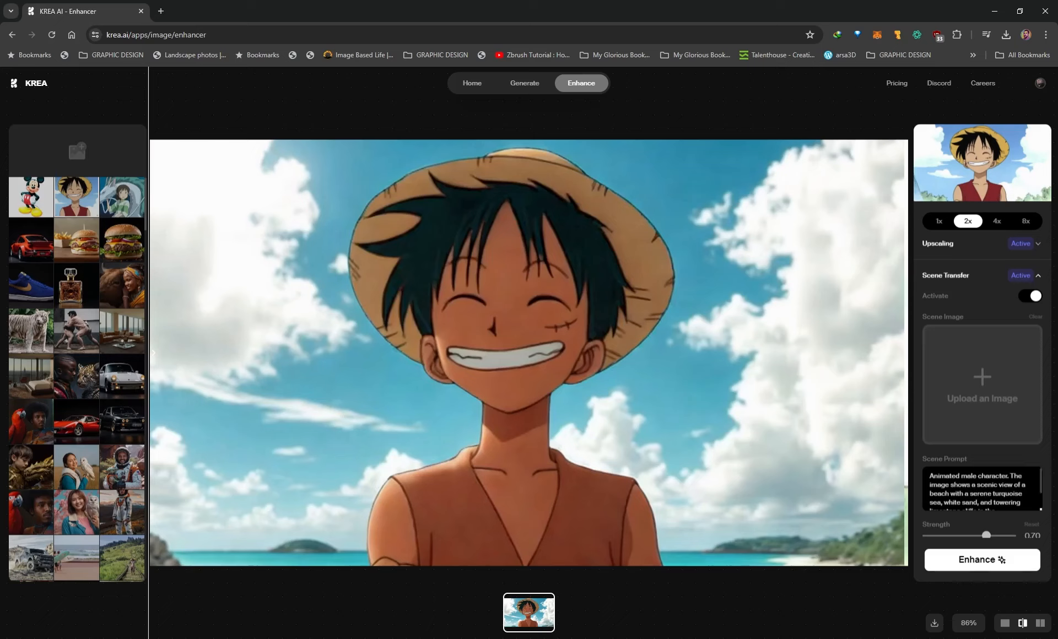
# Step: Sweep the comparison divider back and forth to compare the straw-hat character's original with its beach version
pyautogui.moveTo(151, 354); pyautogui.dragTo(841, 353)
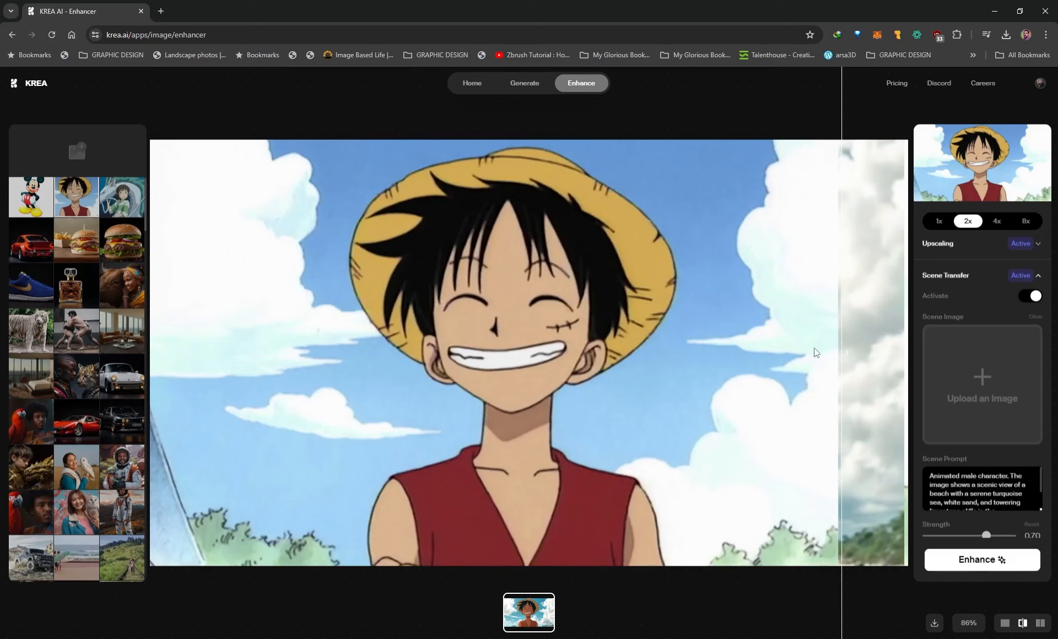
pyautogui.moveTo(815, 353); pyautogui.dragTo(147, 347)
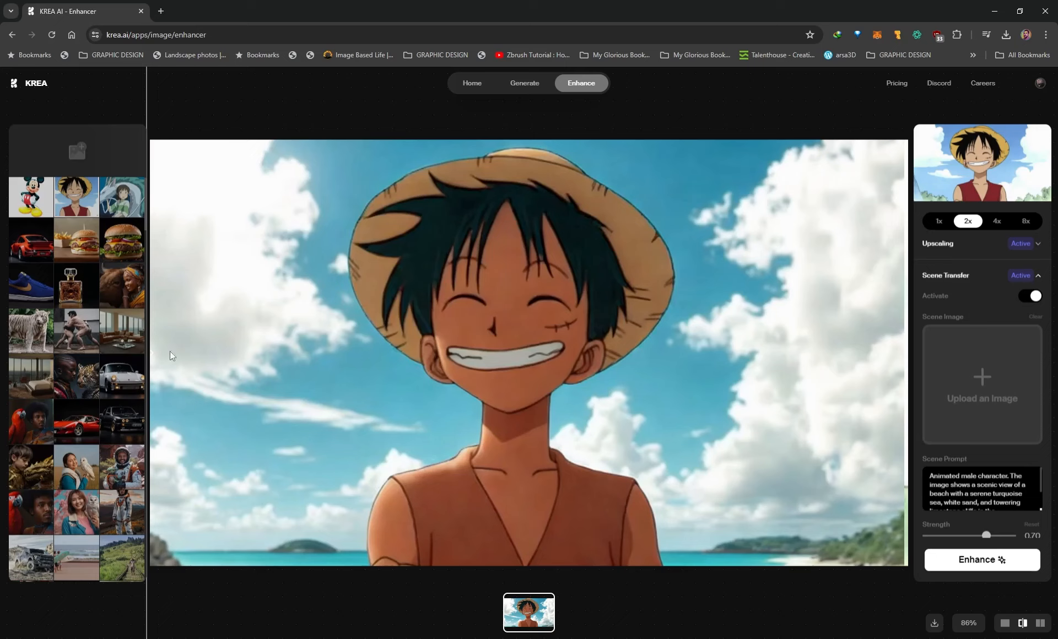
pyautogui.moveTo(161, 367); pyautogui.dragTo(475, 347)
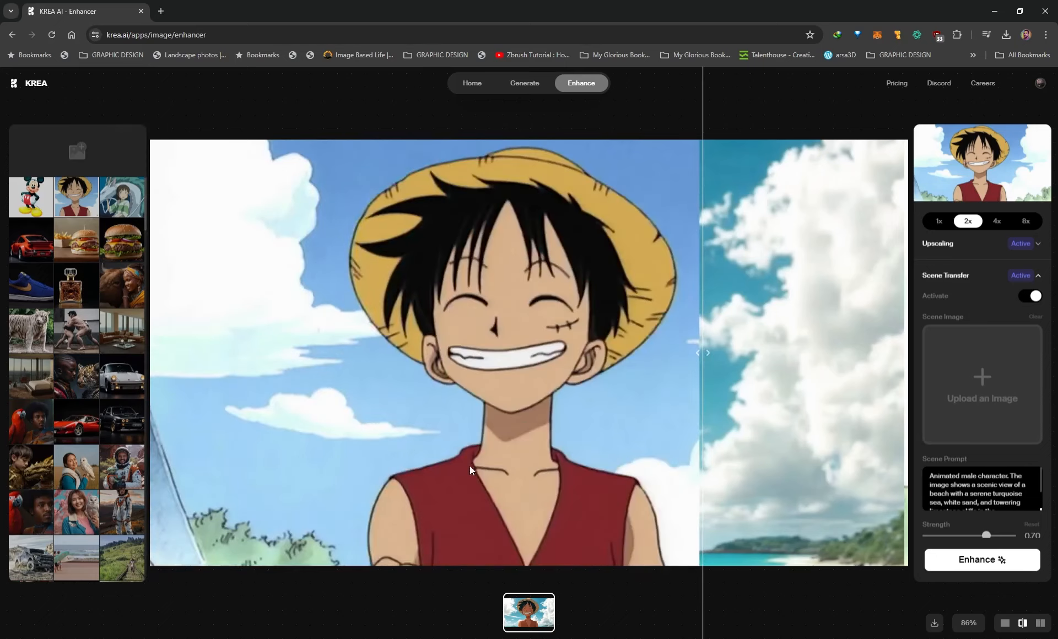
pyautogui.moveTo(733, 378); pyautogui.dragTo(234, 441)
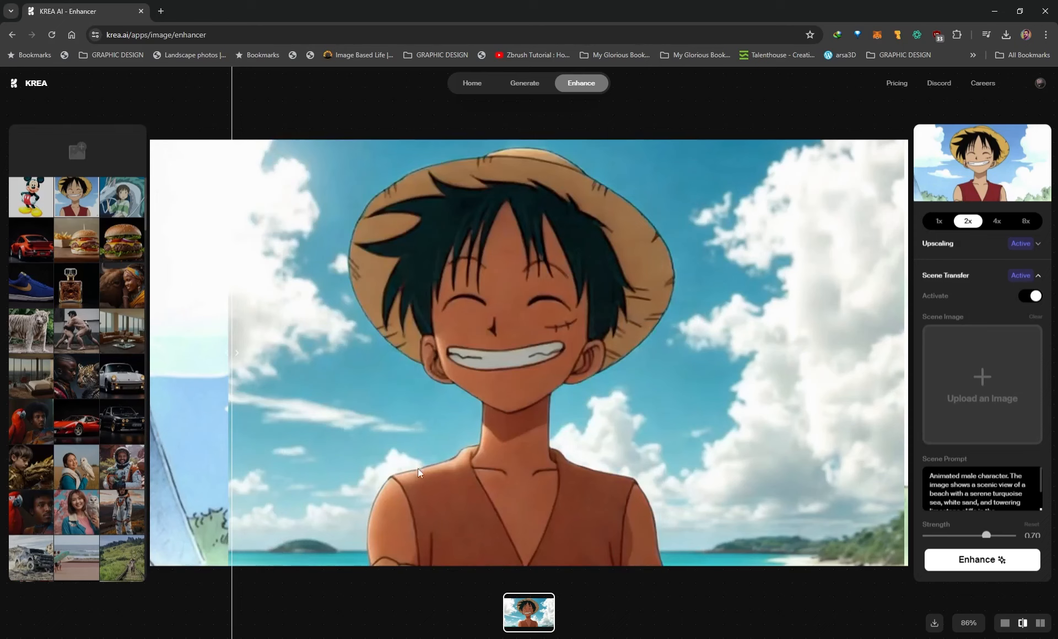
pyautogui.moveTo(238, 351); pyautogui.dragTo(198, 331)
# Step: Open the girl-with-a-dragon image and compare the original with its fourth and third beach versions
pyautogui.click(122, 196)
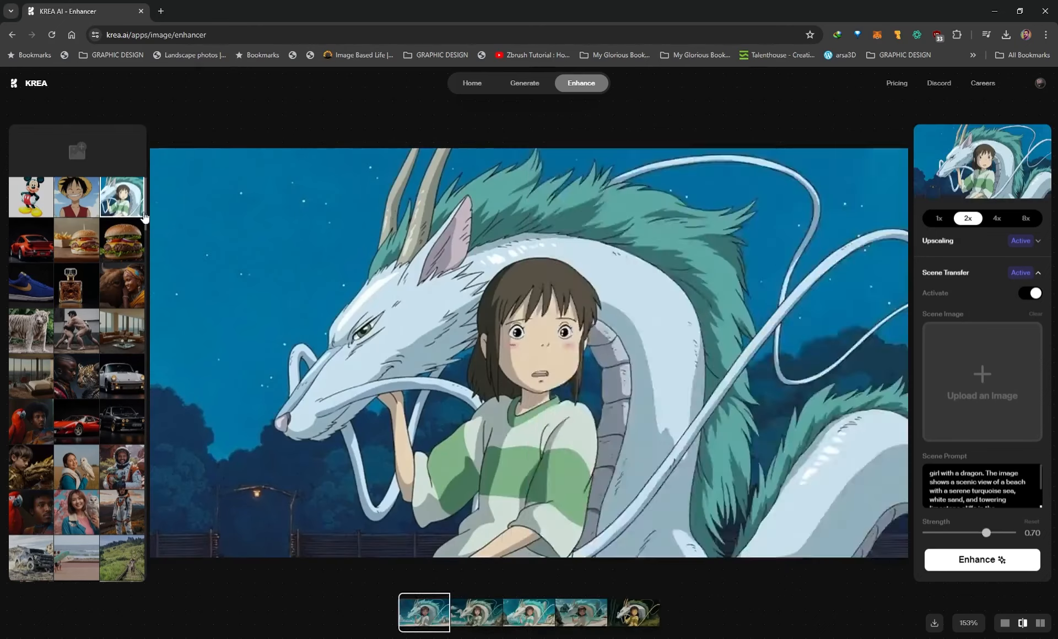
pyautogui.click(587, 609)
pyautogui.moveTo(529, 353); pyautogui.dragTo(216, 353)
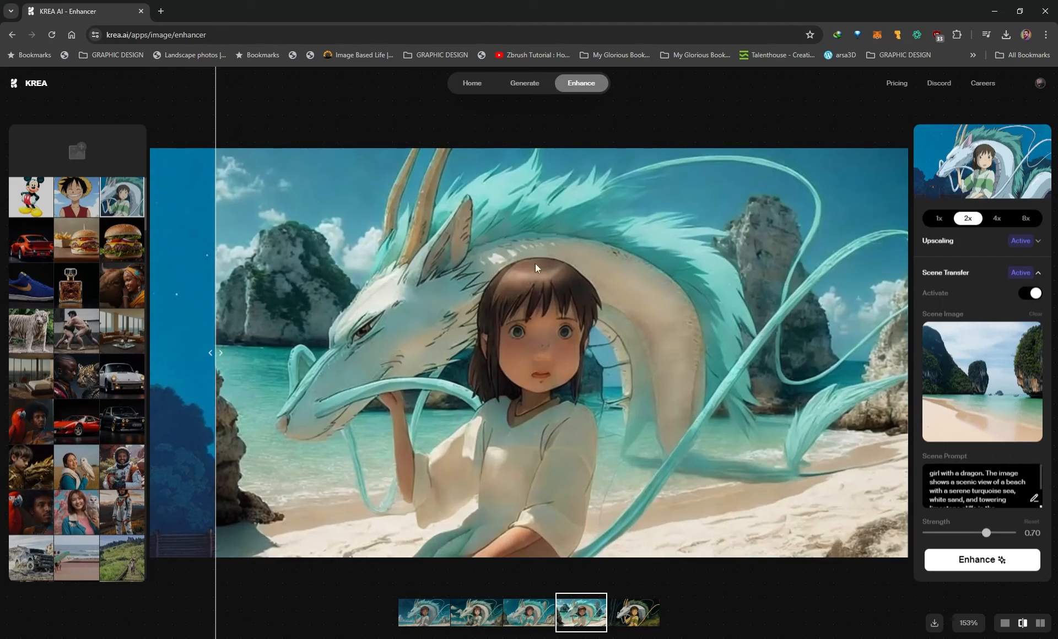
pyautogui.moveTo(185, 351); pyautogui.dragTo(163, 353)
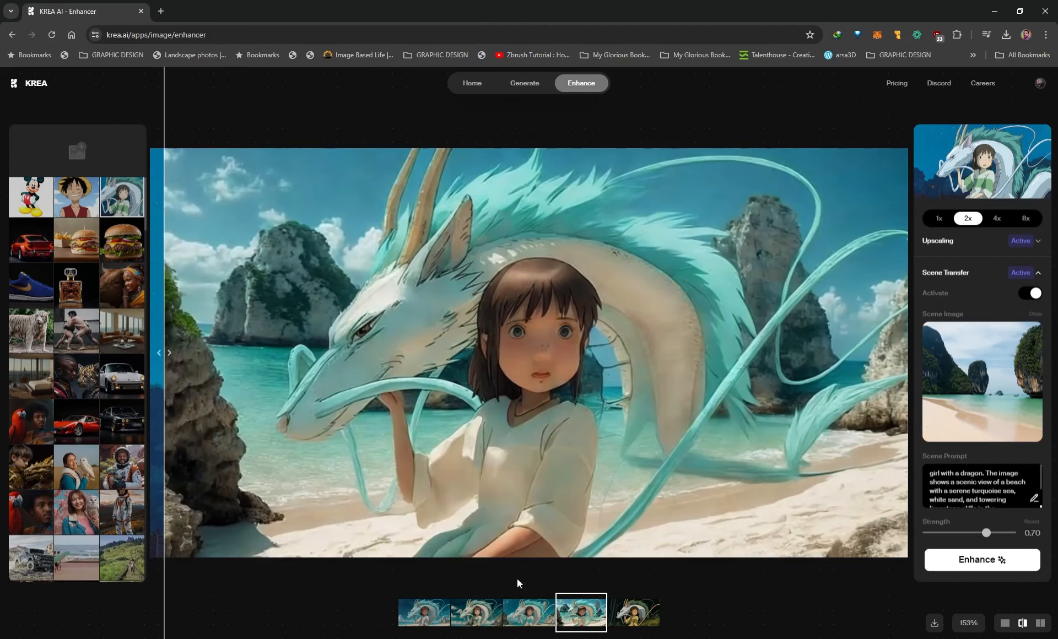
pyautogui.click(528, 611)
pyautogui.moveTo(236, 343); pyautogui.dragTo(179, 335)
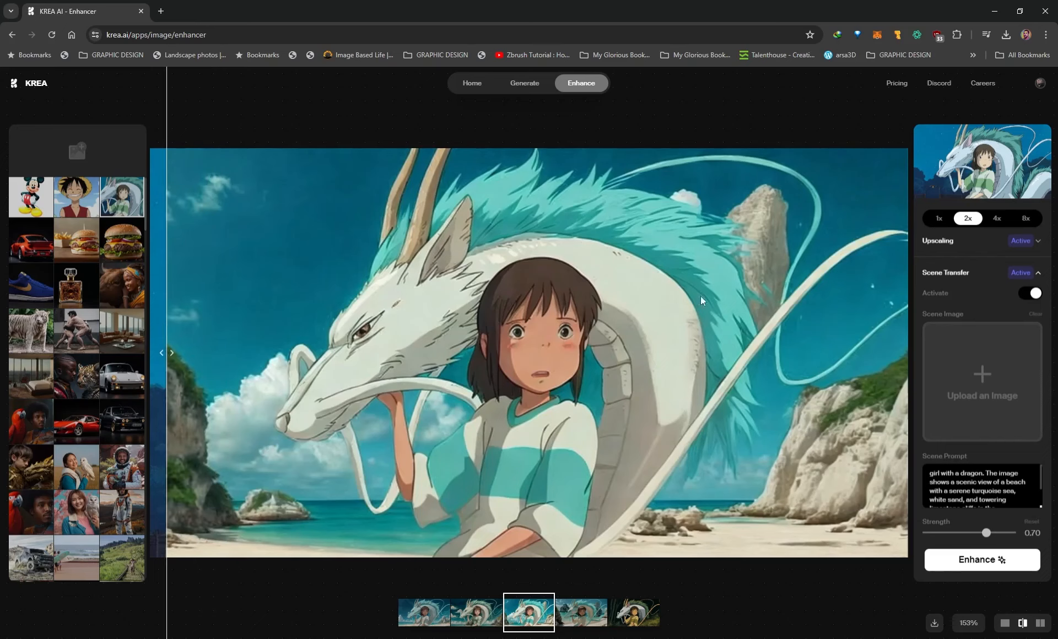
# Step: View the dragon image's second and first beach versions and check the Upscaling preset used for each
pyautogui.click(476, 612)
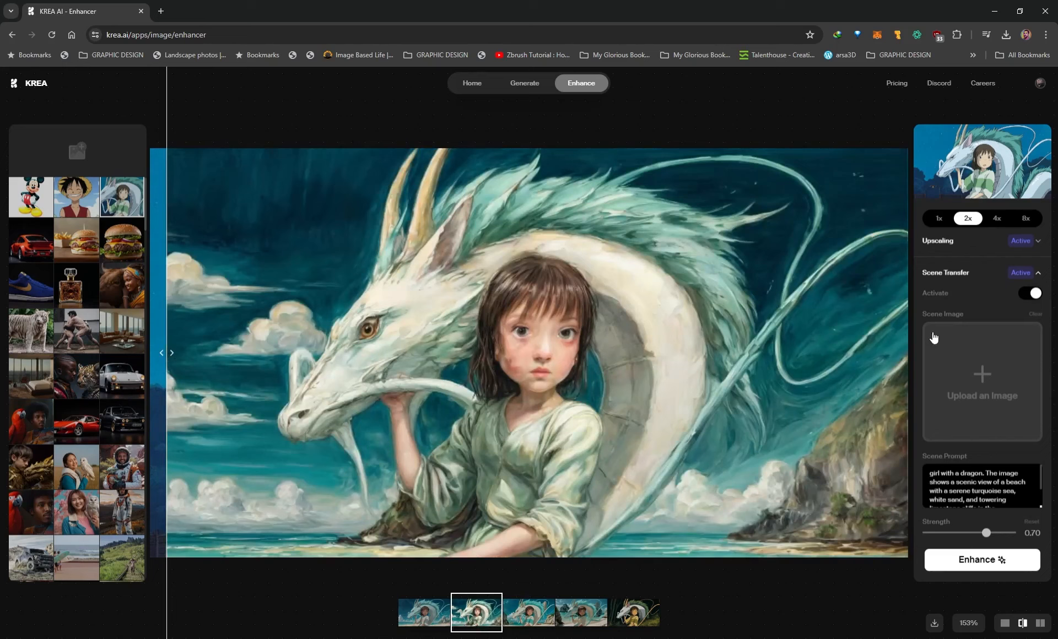
pyautogui.click(950, 242)
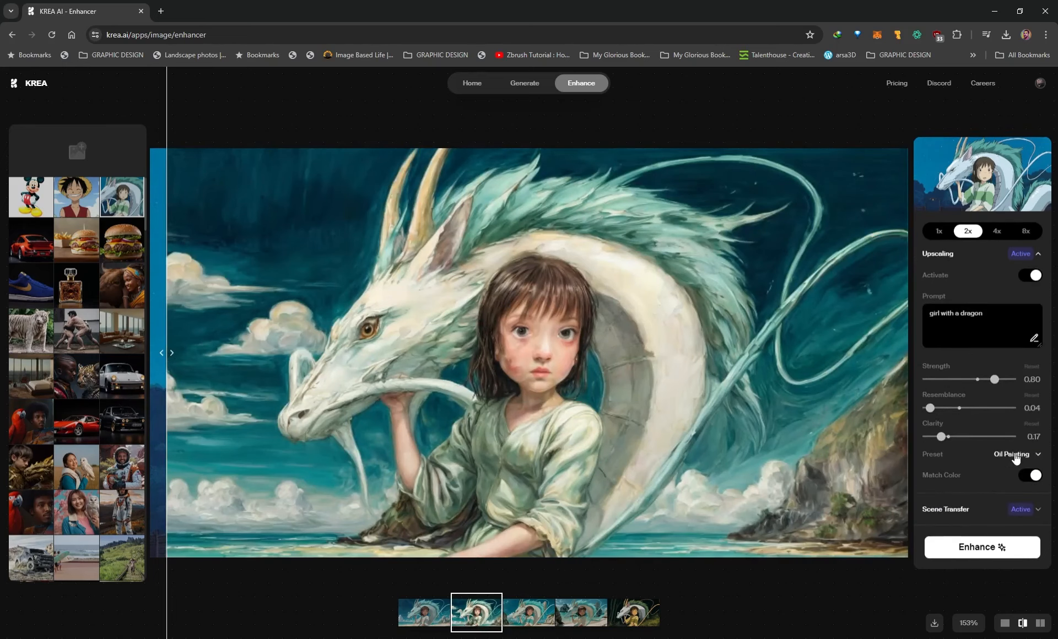
pyautogui.click(423, 613)
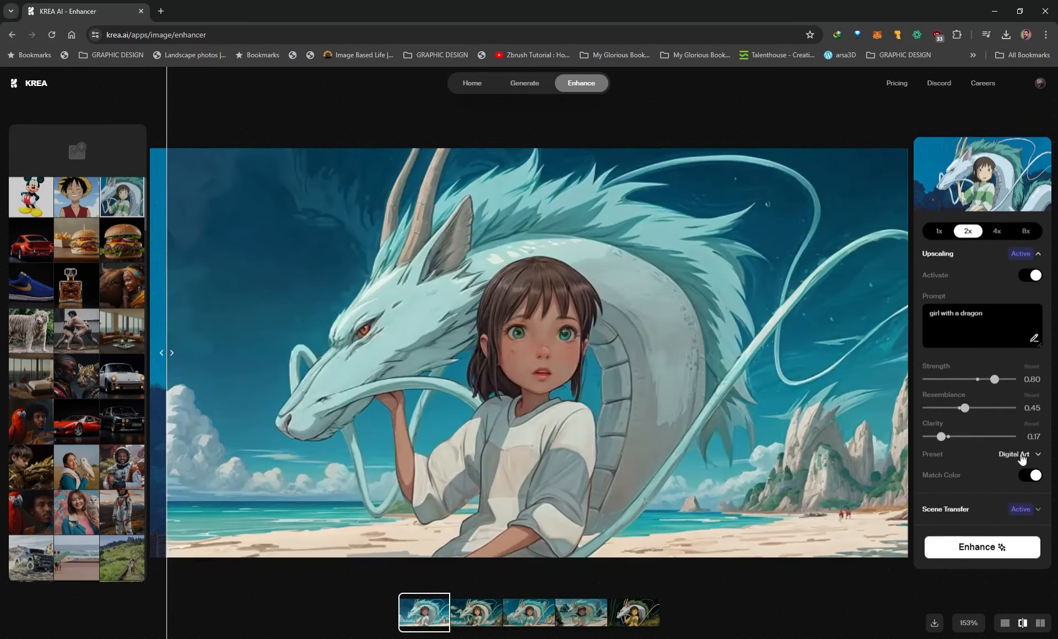
# Step: Open the Mickey Mouse image's beach version and review its Scene Transfer prompt
pyautogui.click(35, 202)
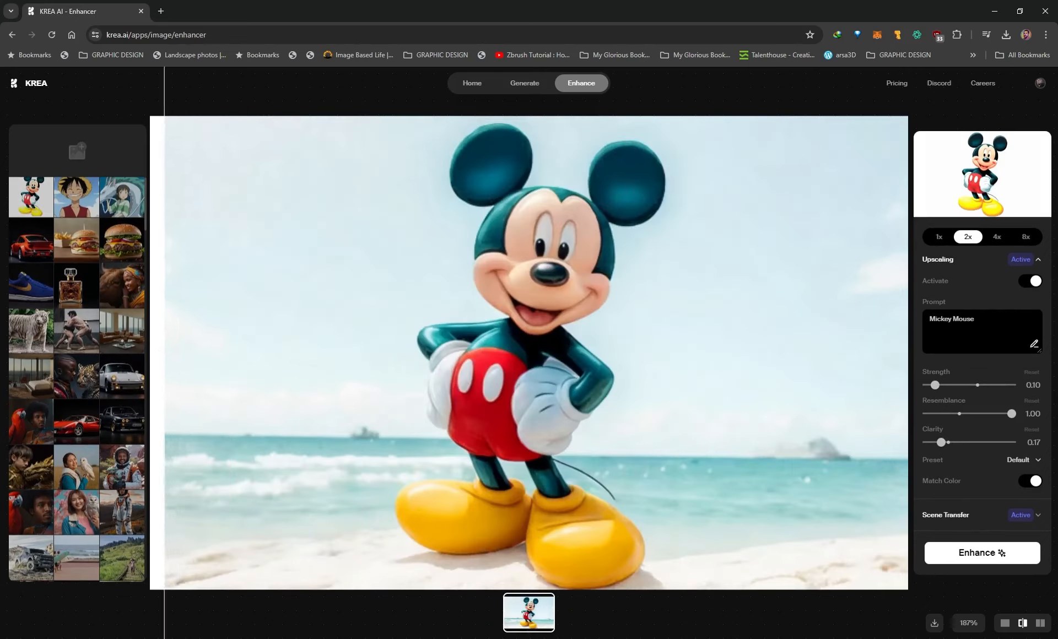
pyautogui.click(959, 515)
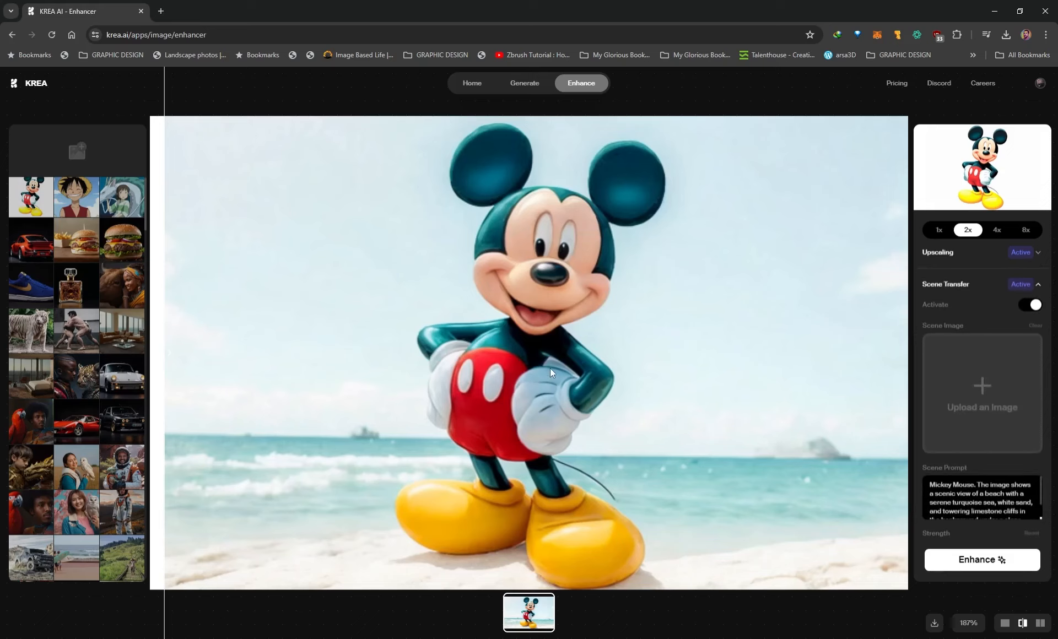